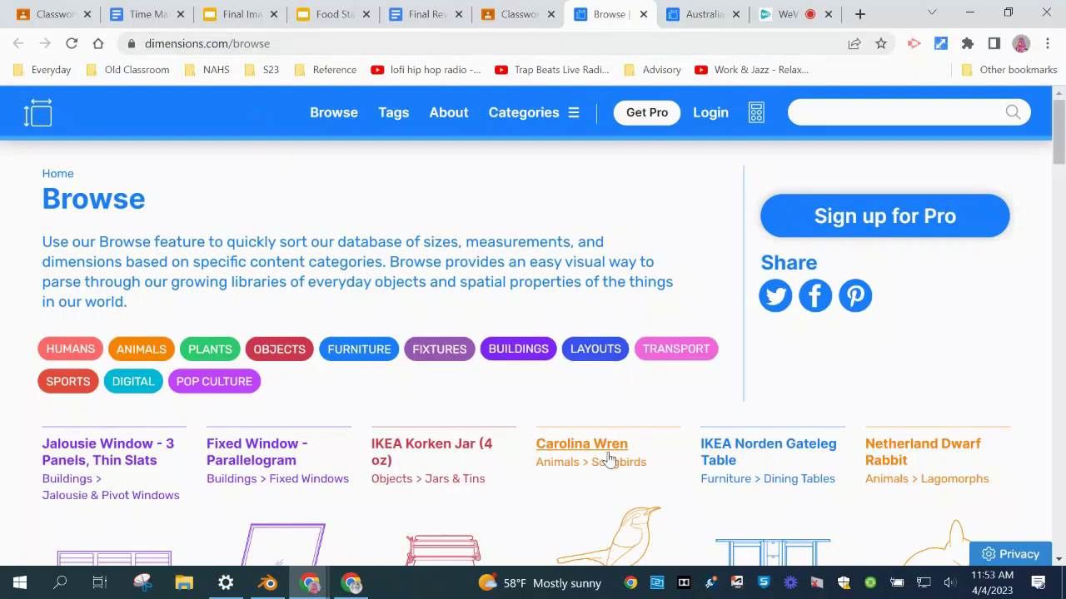
# Capture the standing side view of the Australian Cattle Dog from its dimensions.com page with Snipping Tool
pyautogui.scroll(-6, 631, 471)
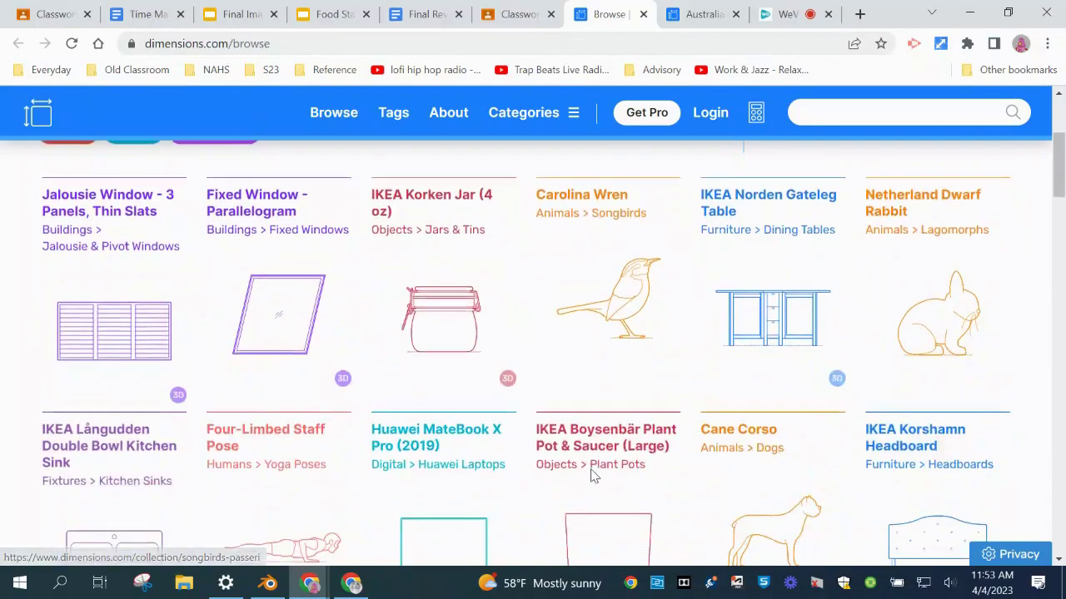
pyautogui.click(698, 20)
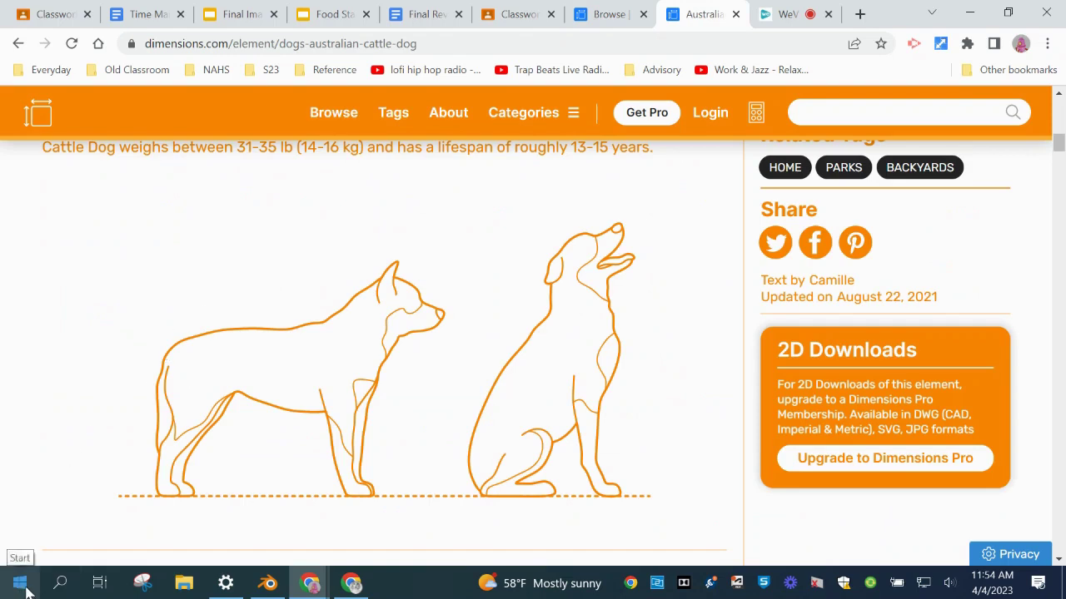
pyautogui.click(61, 586)
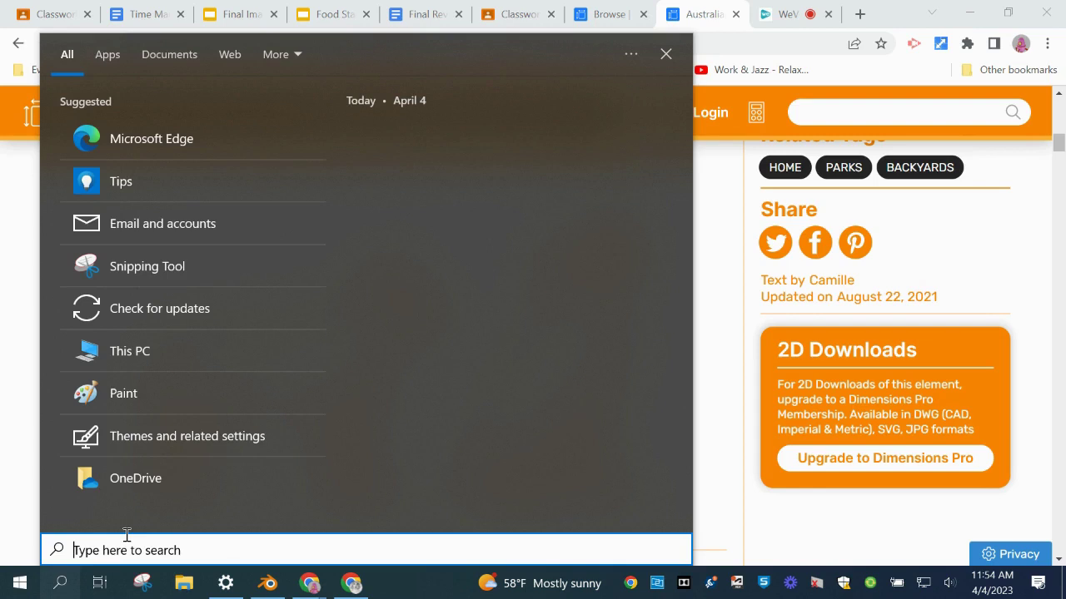
pyautogui.write('sn')
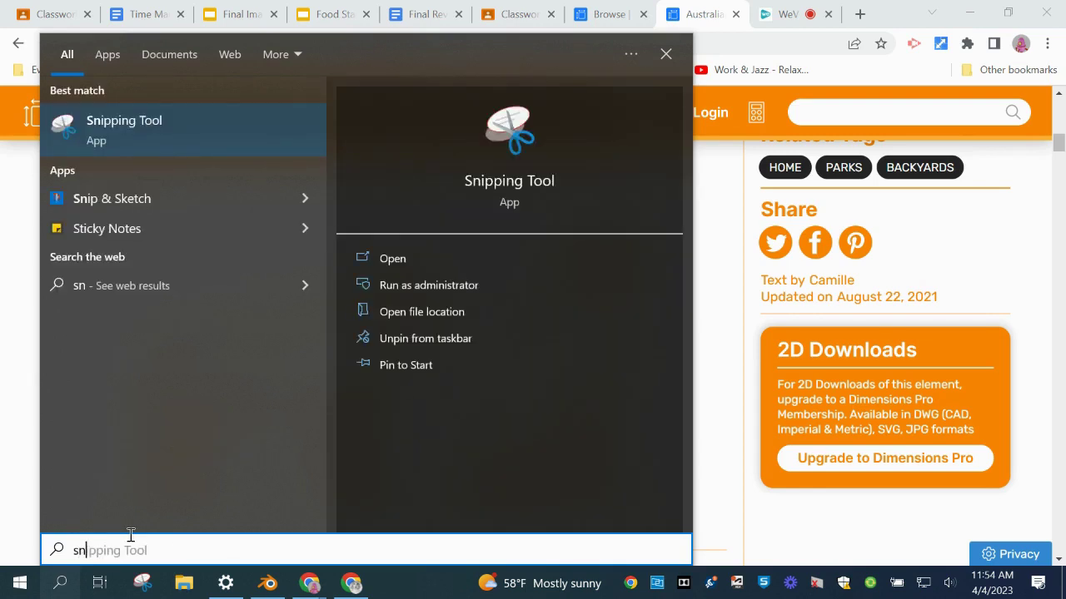
pyautogui.click(192, 140)
pyautogui.click(379, 215)
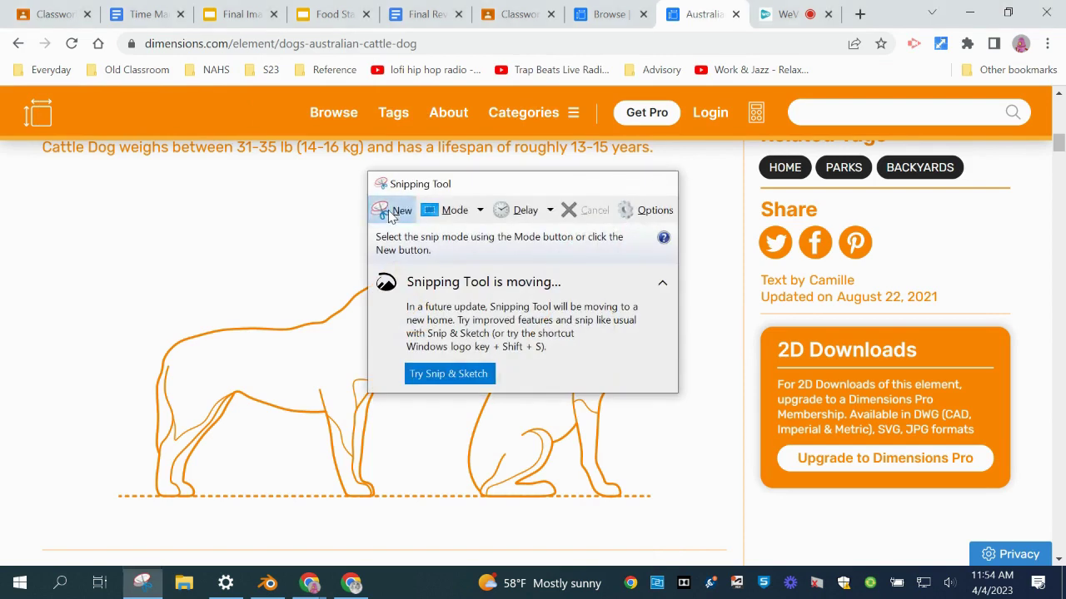
pyautogui.moveTo(104, 203); pyautogui.dragTo(459, 535)
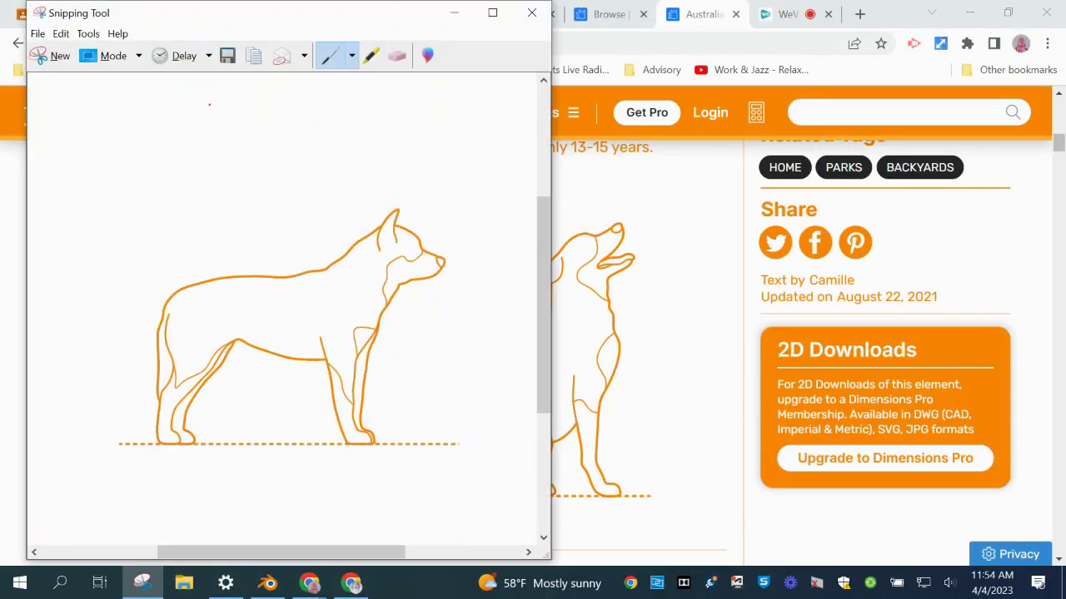
# Start saving the snip and create and open a "reference images" folder inside Pictures as its location
pyautogui.click(38, 33)
pyautogui.click(66, 73)
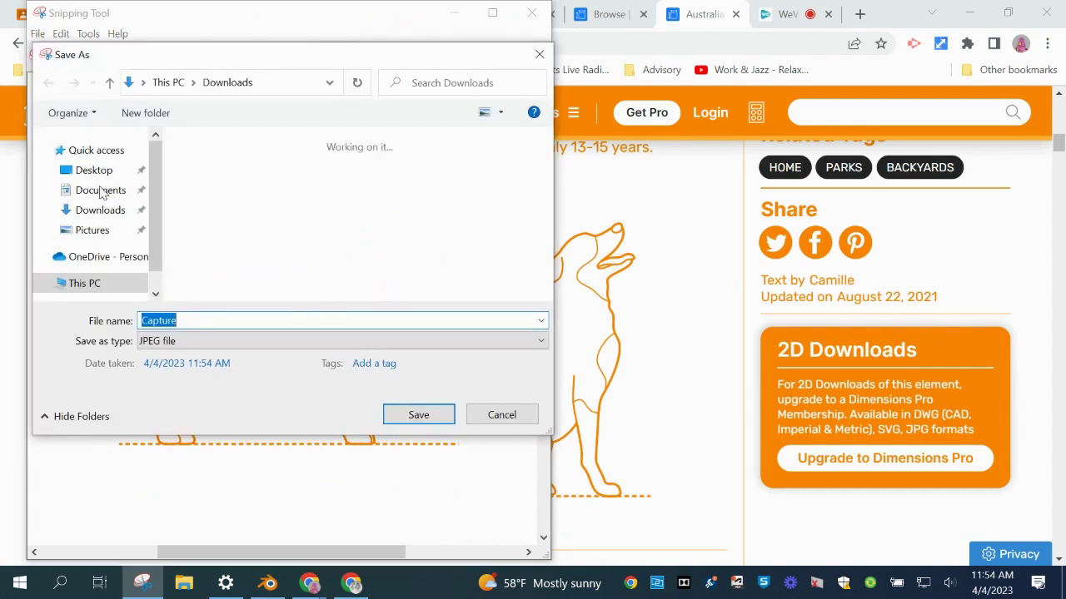
pyautogui.click(100, 230)
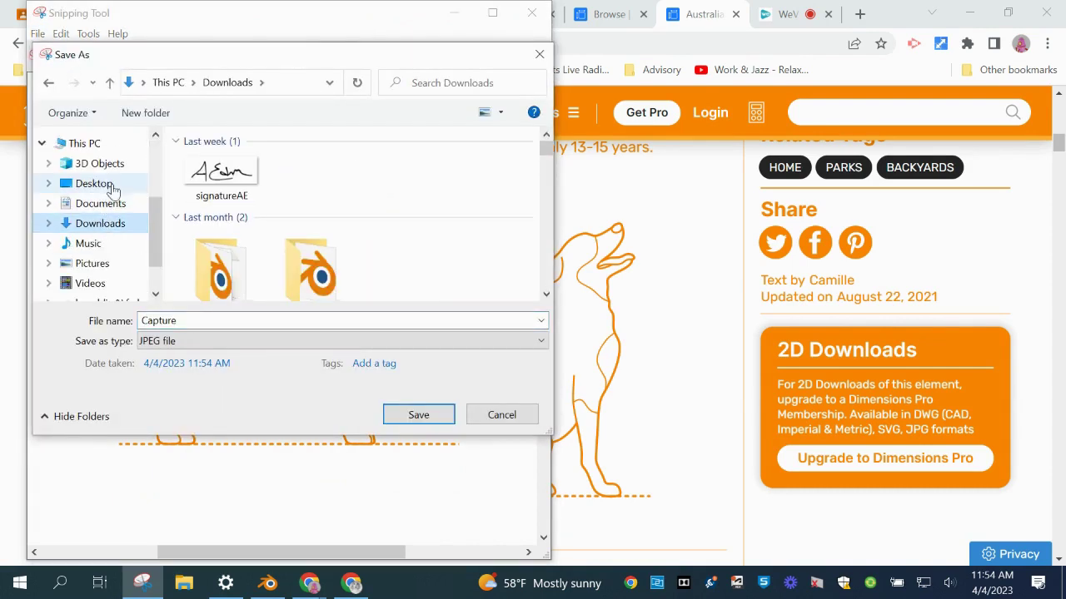
pyautogui.click(115, 267)
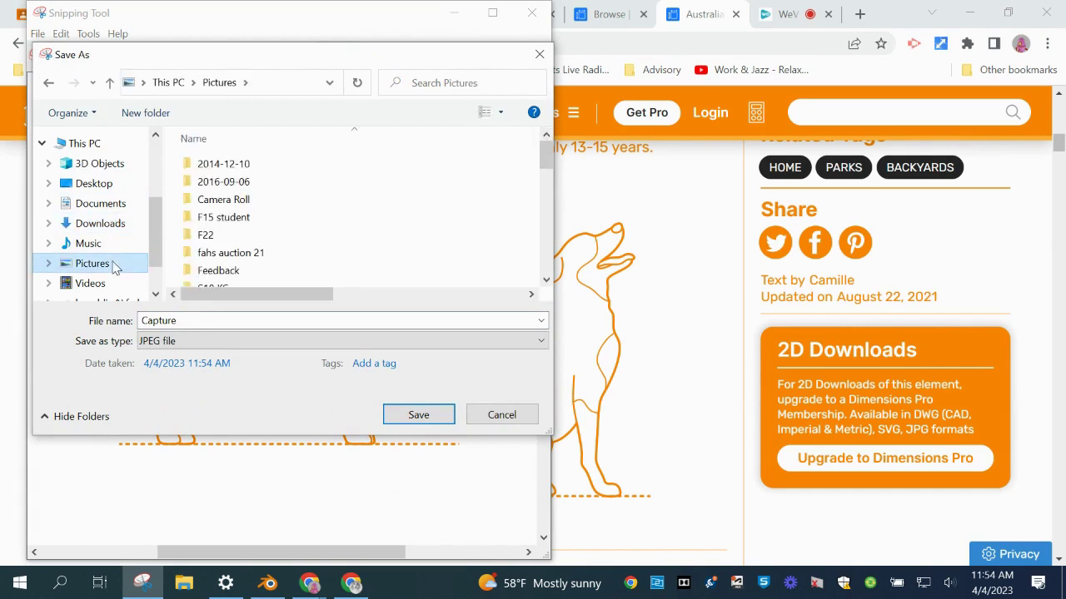
pyautogui.scroll(-2, 293, 204)
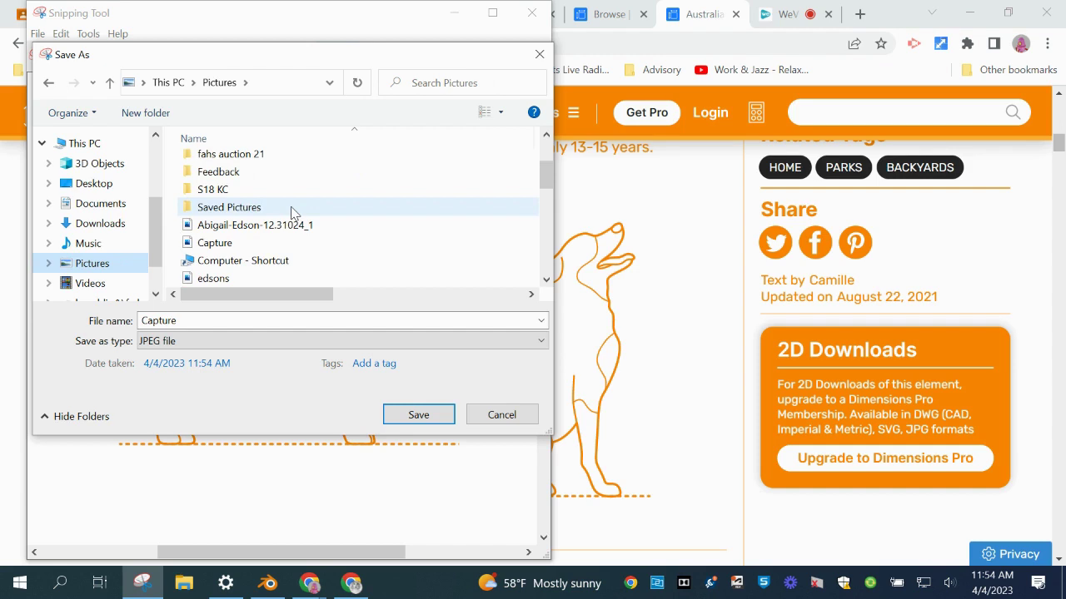
pyautogui.scroll(2, 293, 212)
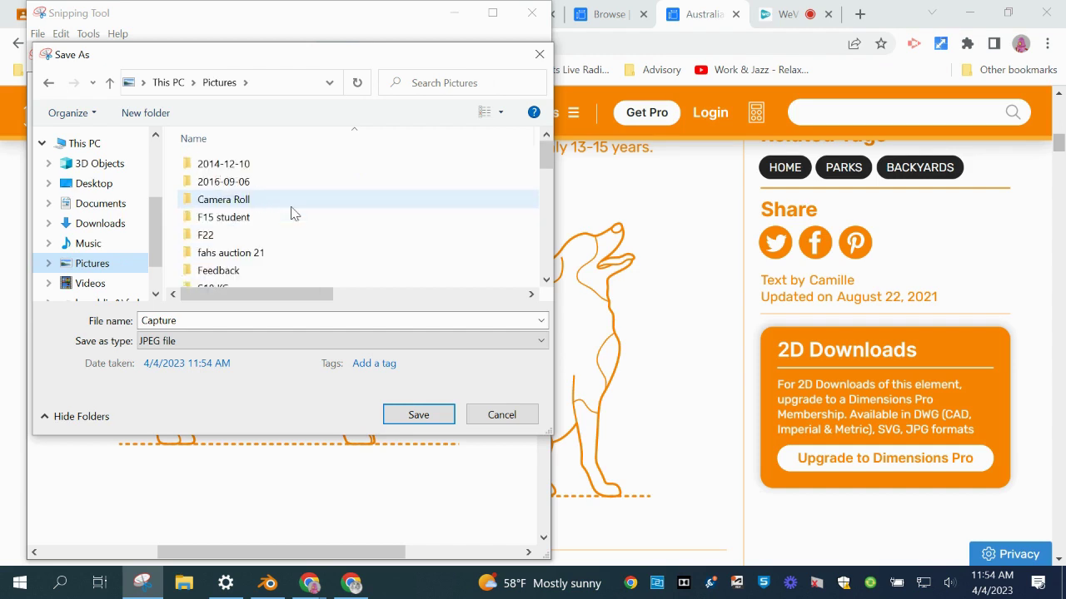
pyautogui.click(140, 116)
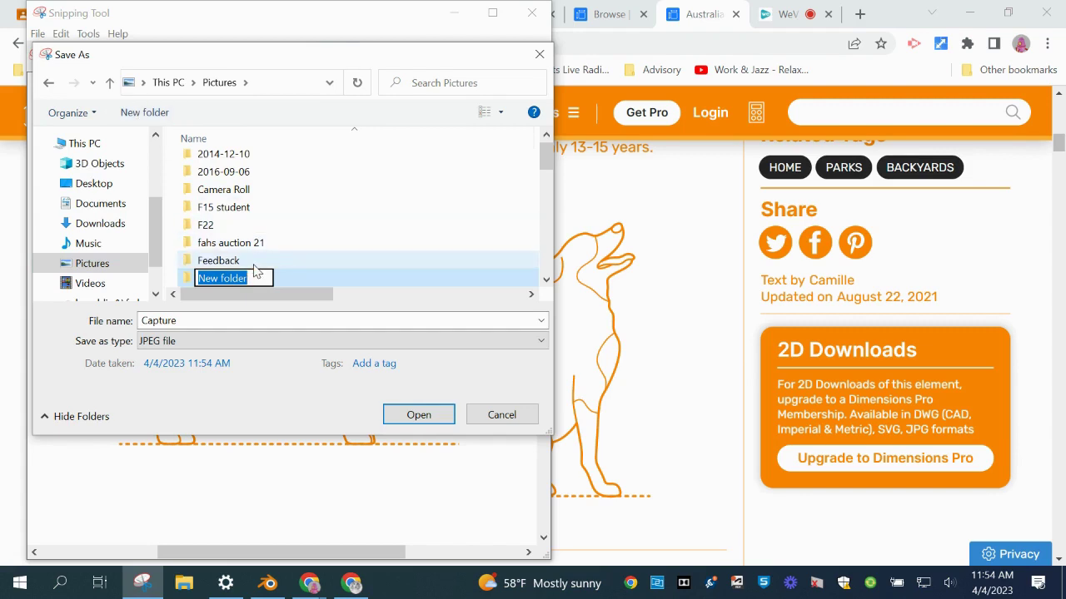
pyautogui.write('reference images')
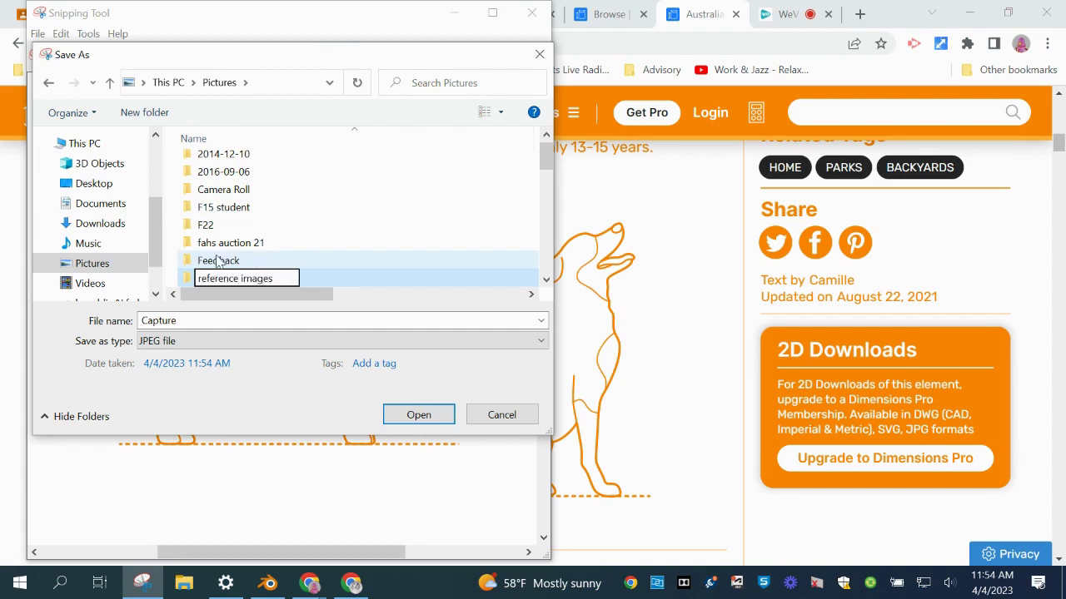
pyautogui.click(188, 281)
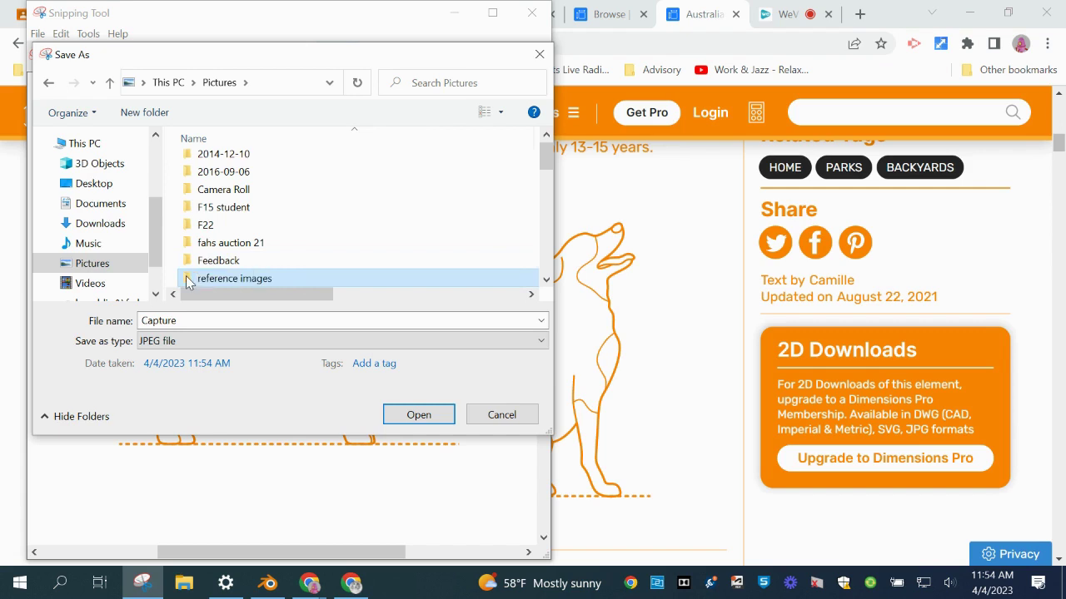
pyautogui.doubleClick(187, 279)
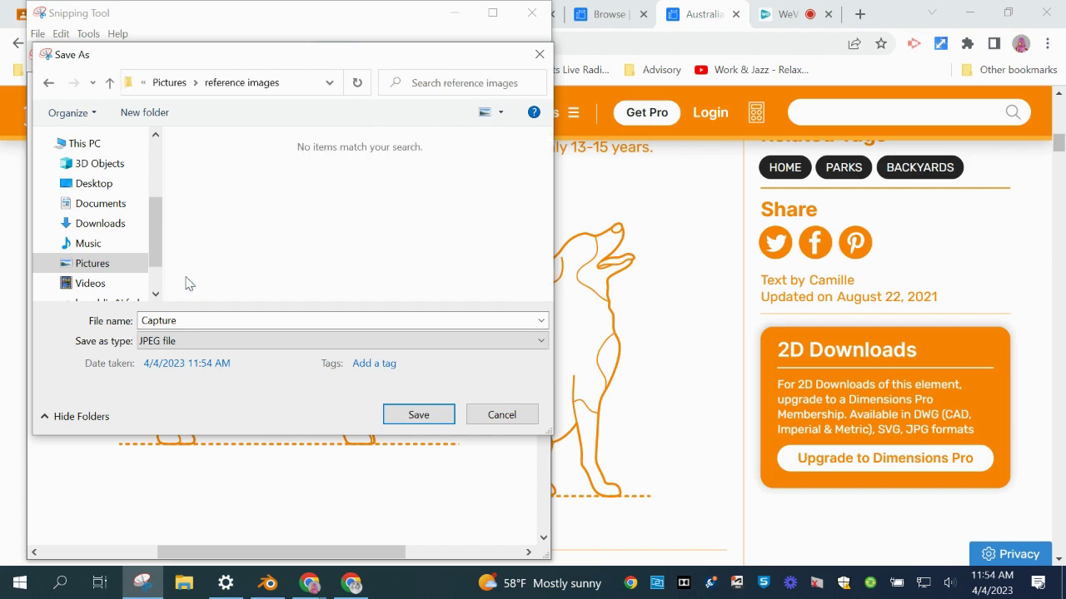
# Save the snip as a JPEG file named "dog side" and minimize Snipping Tool
pyautogui.click(219, 319)
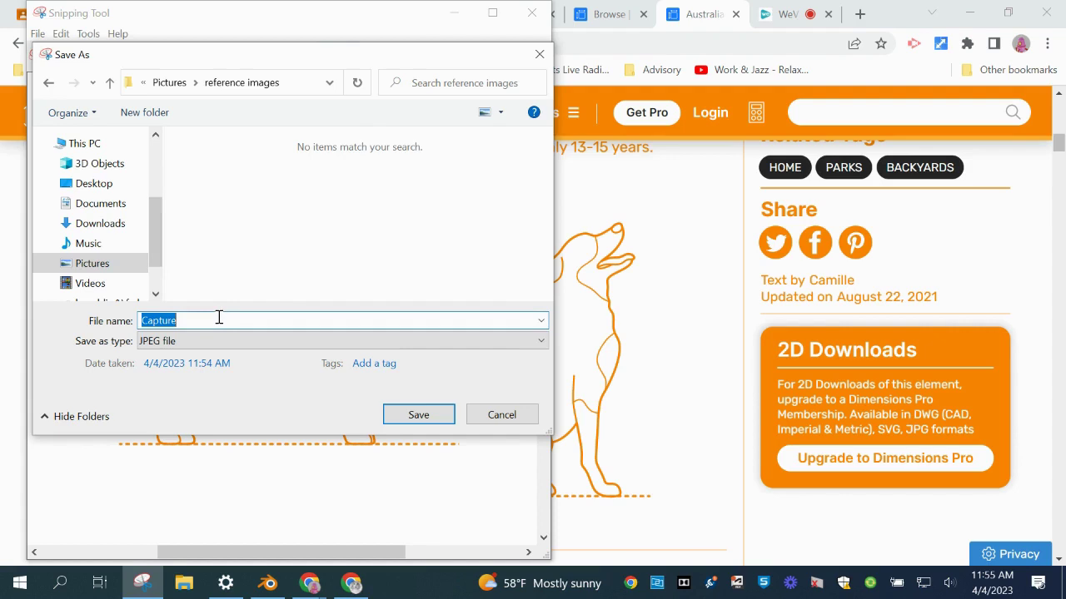
pyautogui.write('dog side')
pyautogui.click(214, 339)
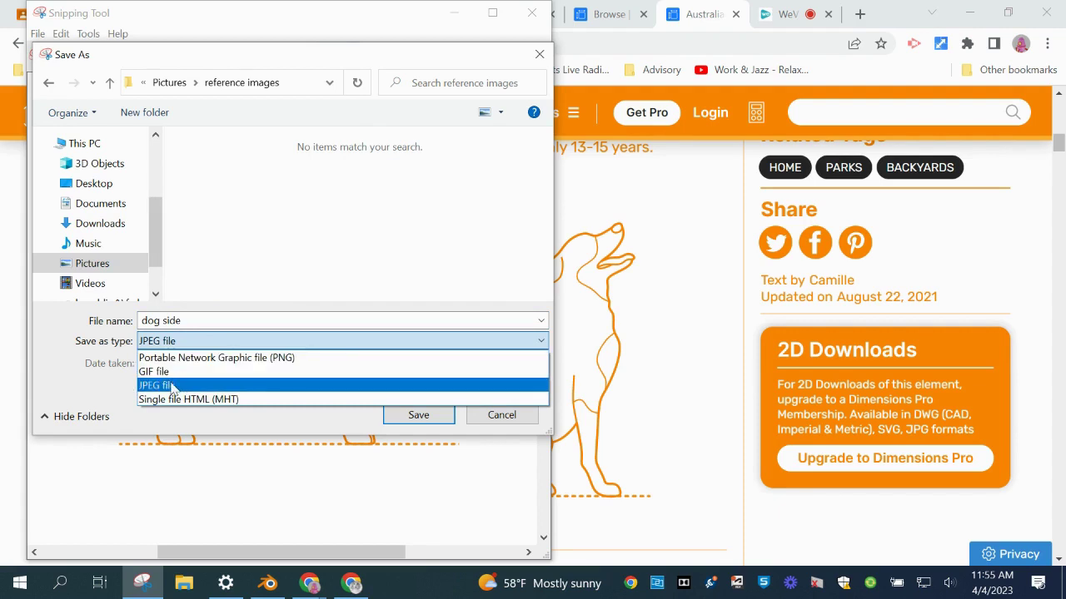
pyautogui.click(172, 387)
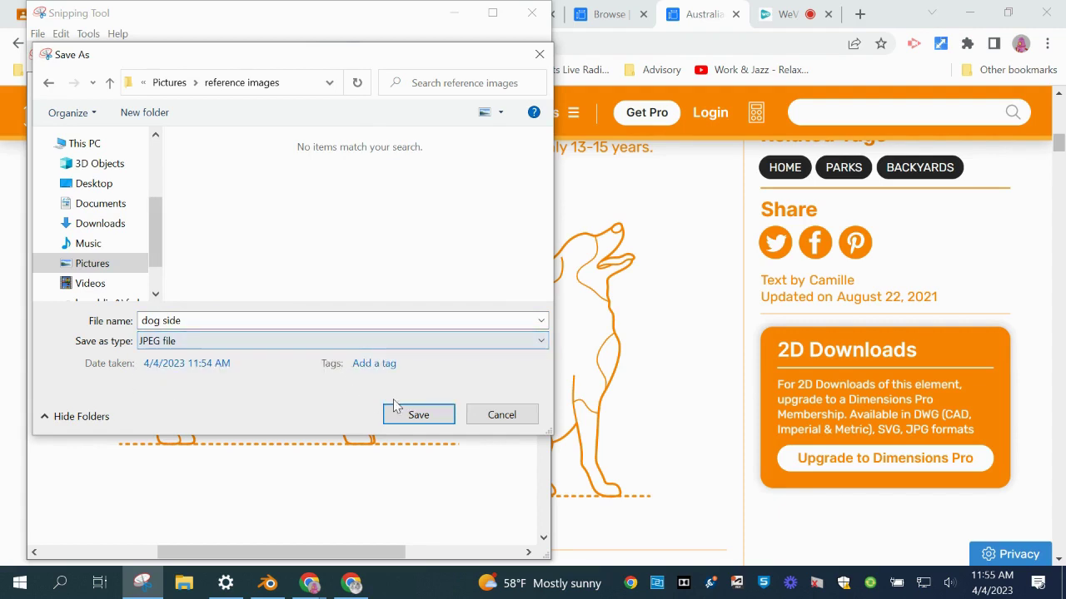
pyautogui.click(434, 416)
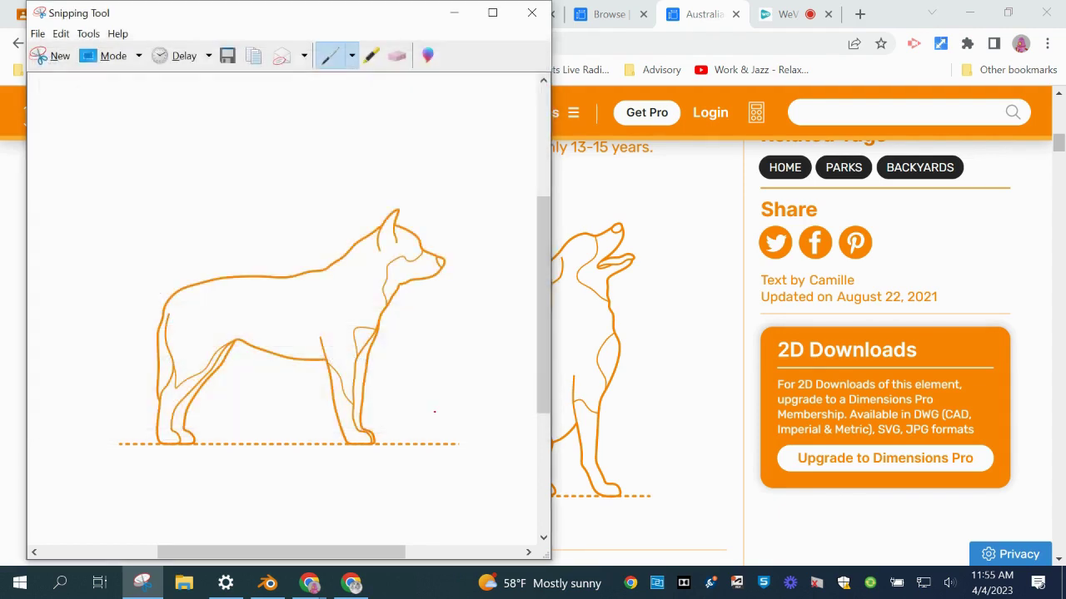
pyautogui.click(454, 13)
pyautogui.scroll(-7, 616, 293)
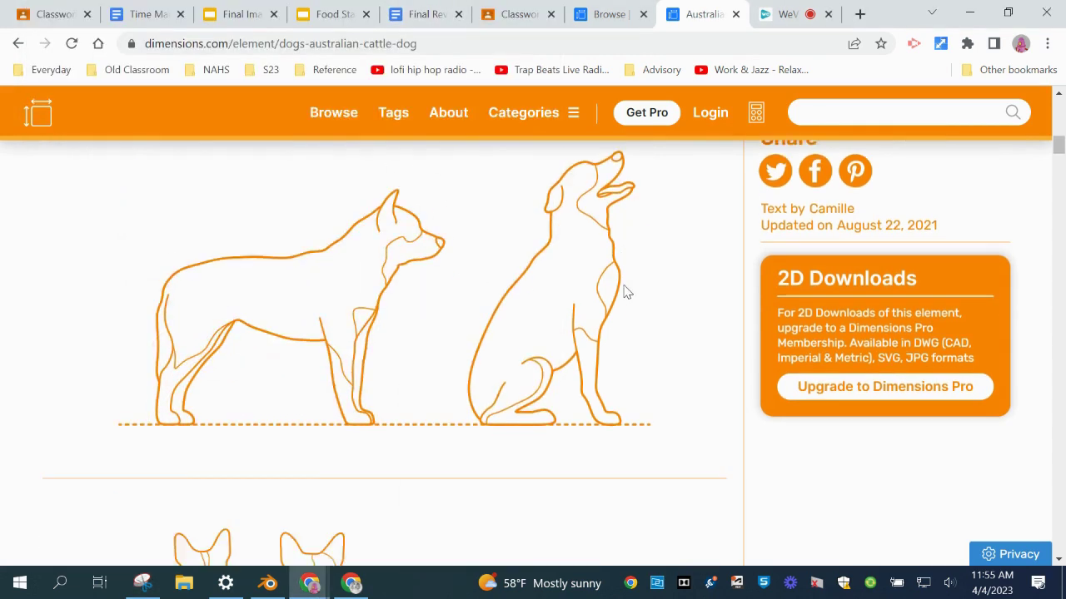
pyautogui.scroll(4, 333, 240)
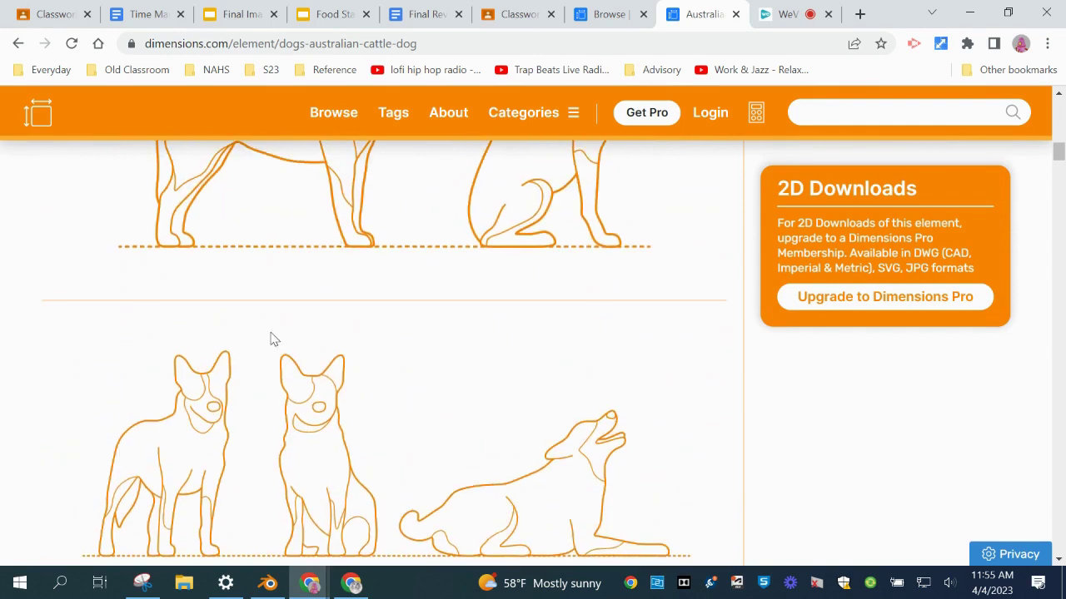
pyautogui.scroll(-1, 263, 316)
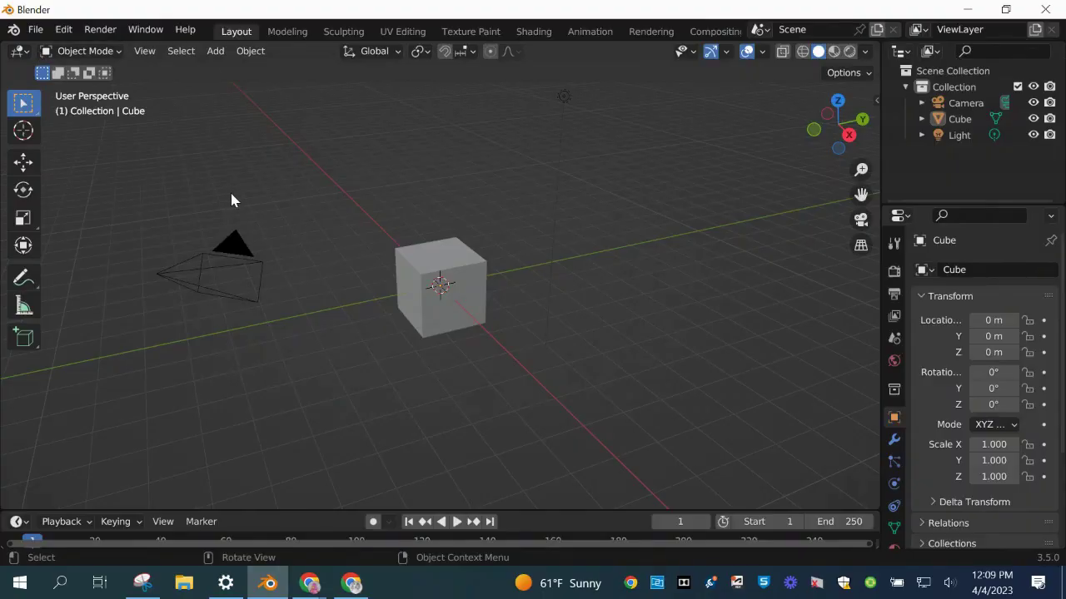
# Switch to Blender, try adding dog side.JPG from Pictures > reference images as a reference image in the angled perspective view, and delete it
pyautogui.hotkey('shift', 'a')
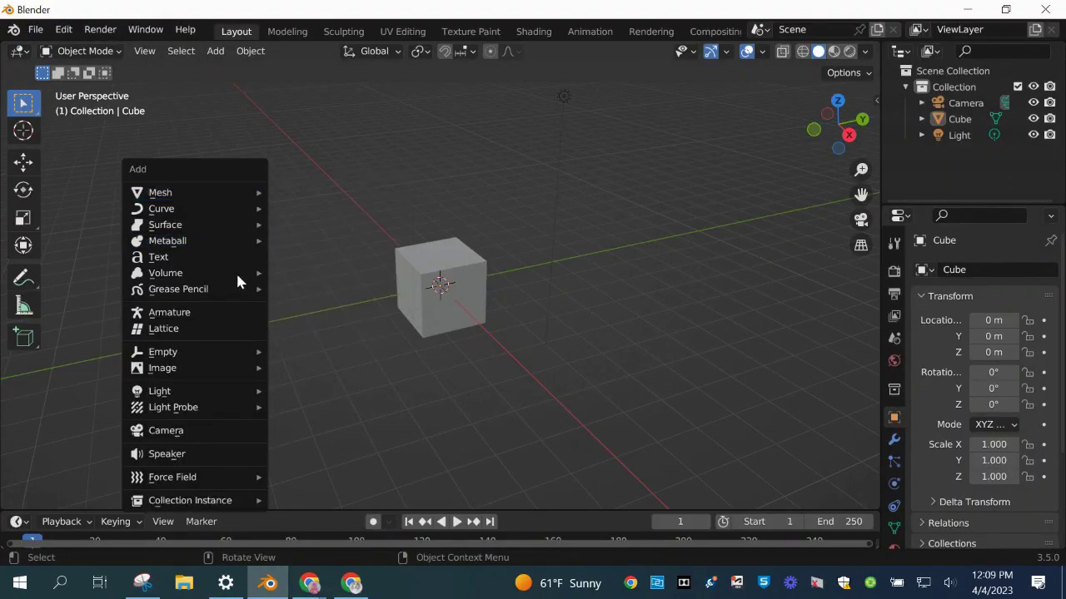
pyautogui.moveTo(234, 362)
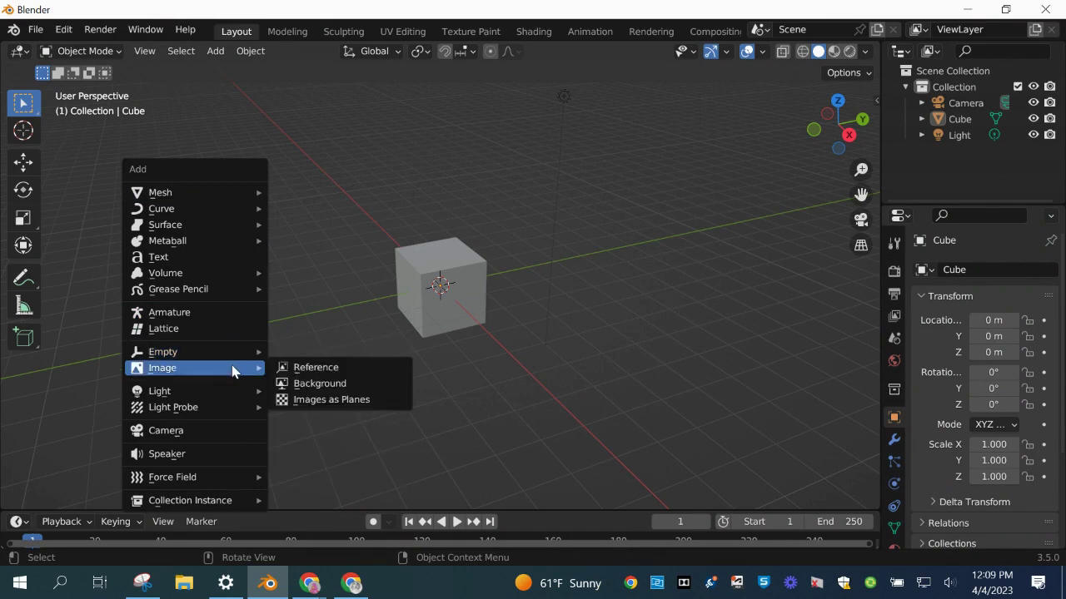
pyautogui.click(306, 370)
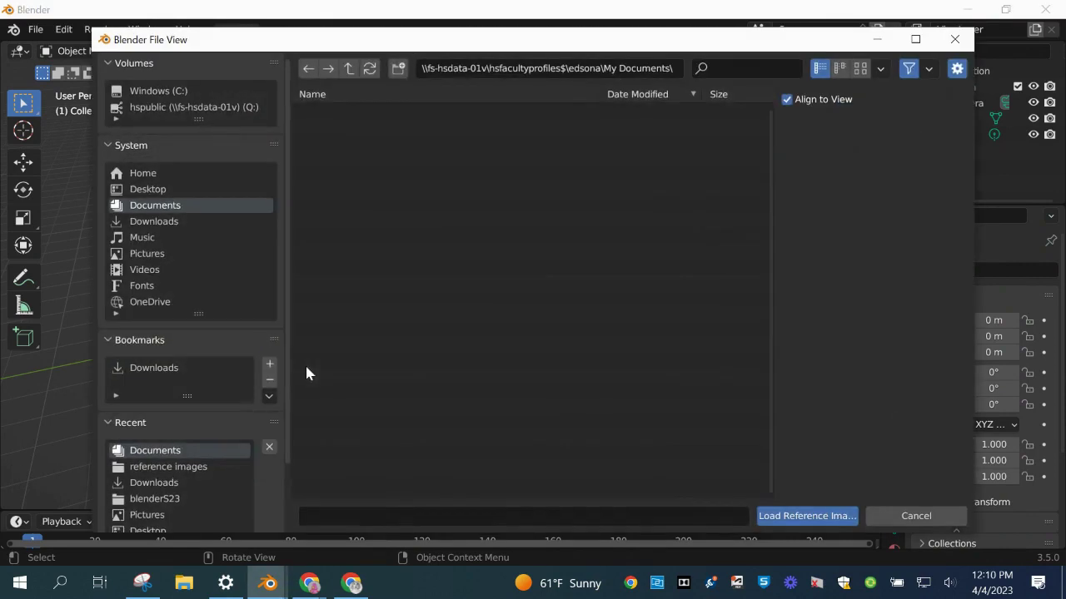
pyautogui.click(143, 256)
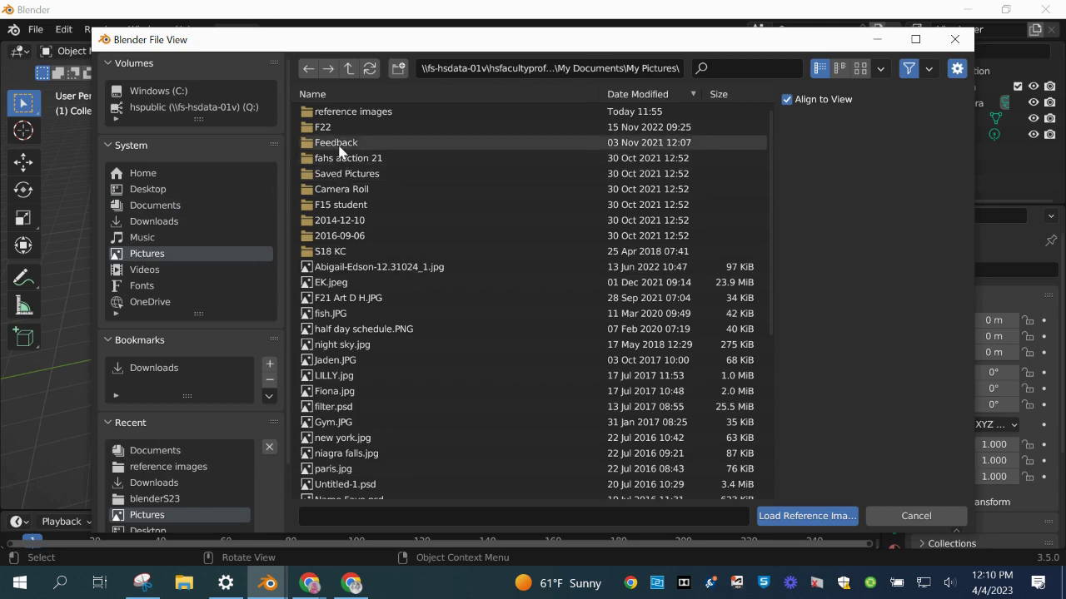
pyautogui.doubleClick(352, 111)
pyautogui.click(350, 117)
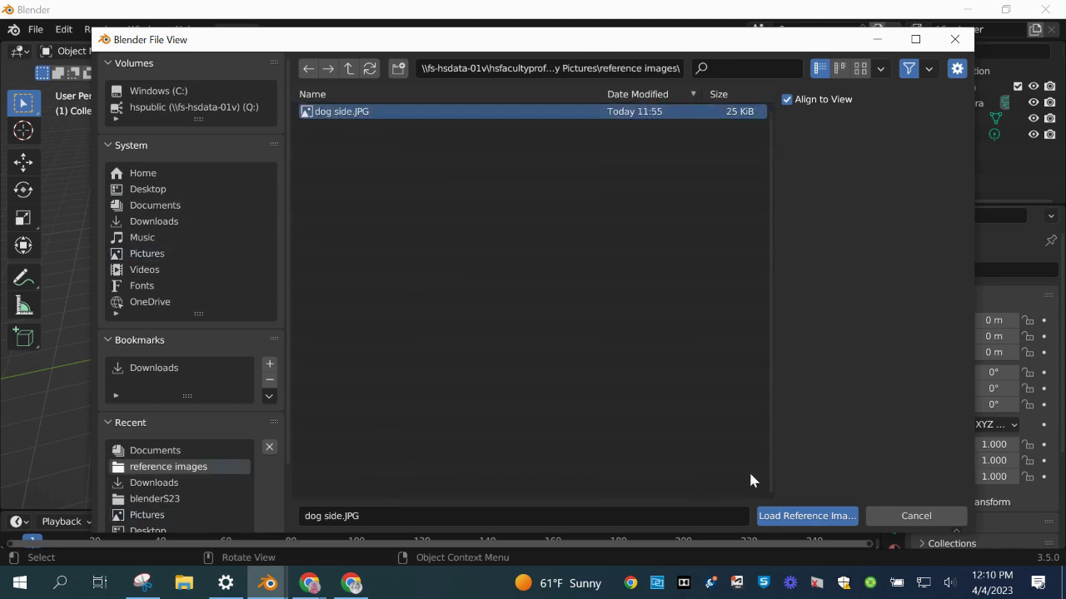
pyautogui.click(806, 515)
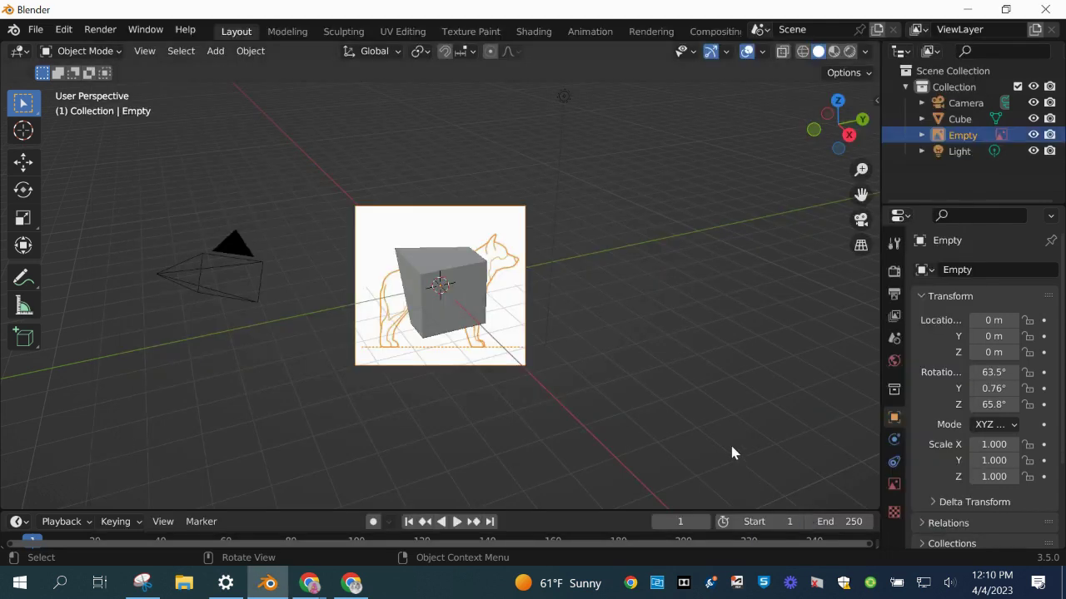
pyautogui.moveTo(842, 138); pyautogui.dragTo(740, 169)
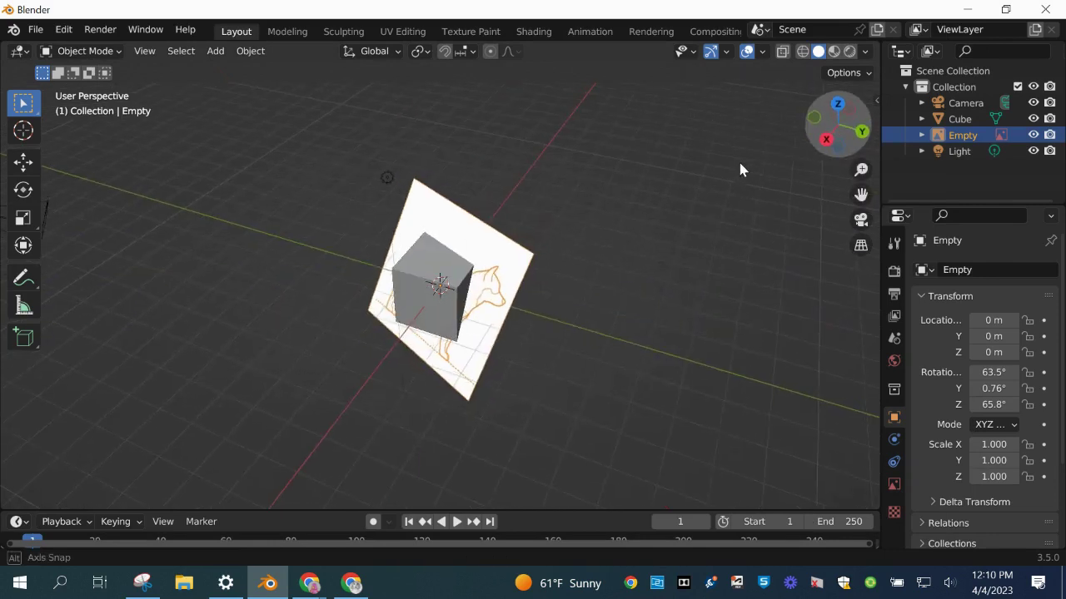
pyautogui.press('Delete')
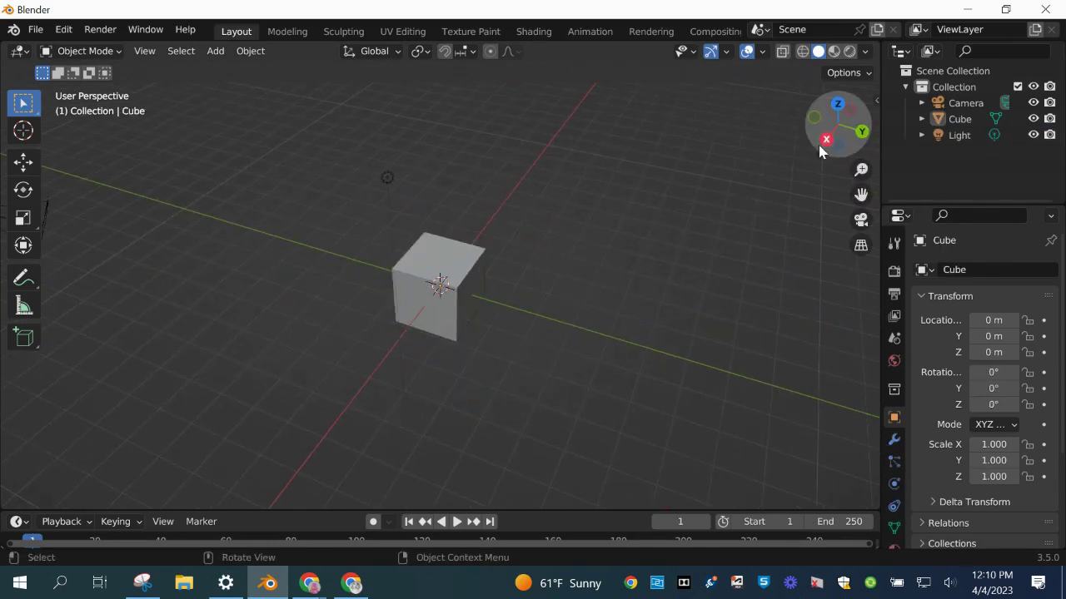
# Add dog side.JPG as a reference image aligned to the front orthographic view
pyautogui.click(814, 118)
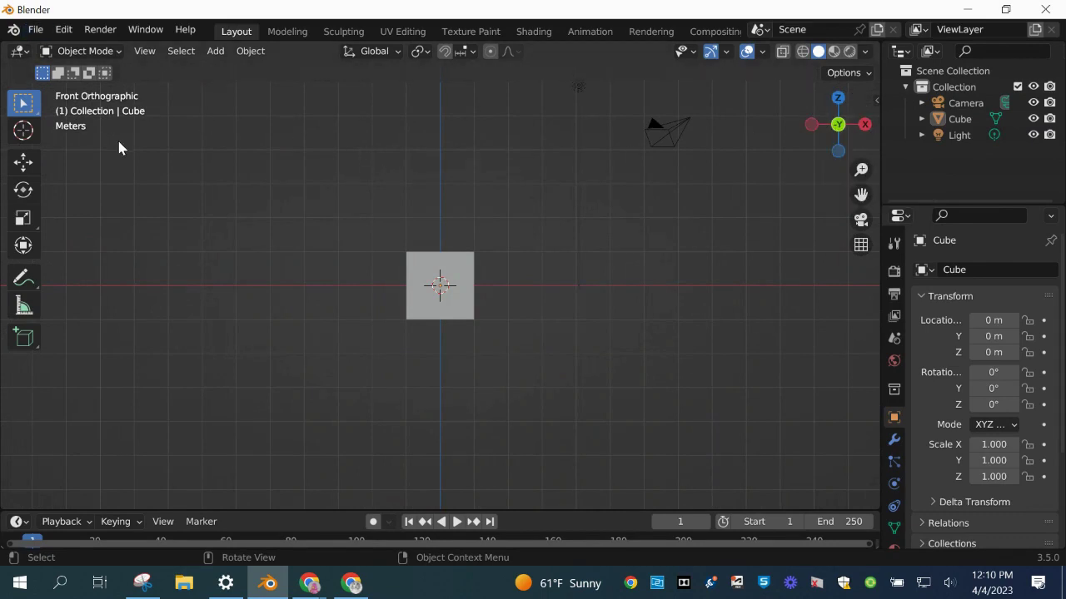
pyautogui.hotkey('shift', 'a')
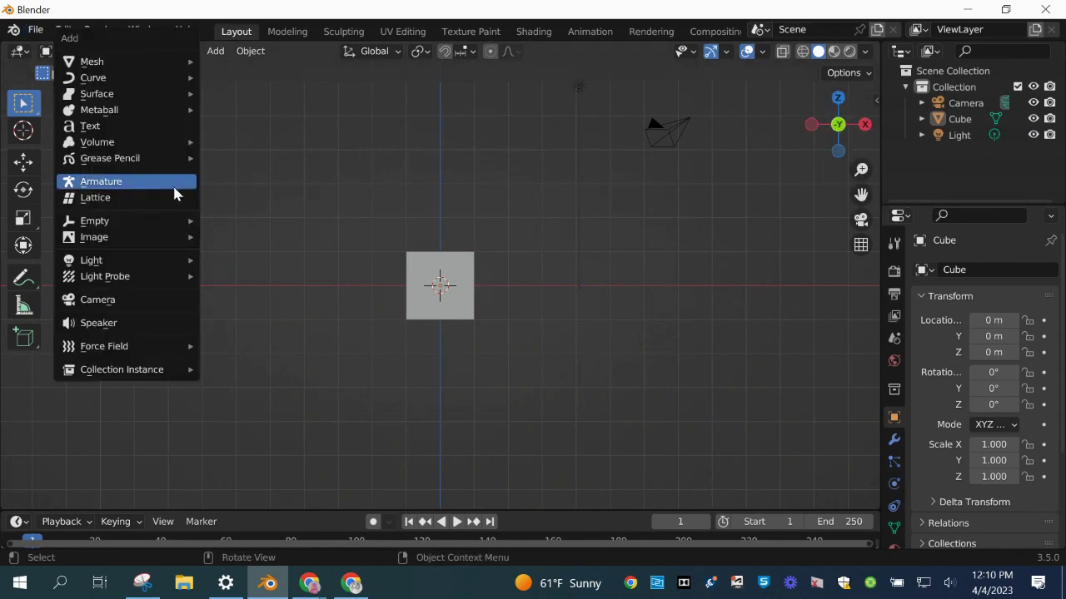
pyautogui.moveTo(183, 237)
pyautogui.click(246, 238)
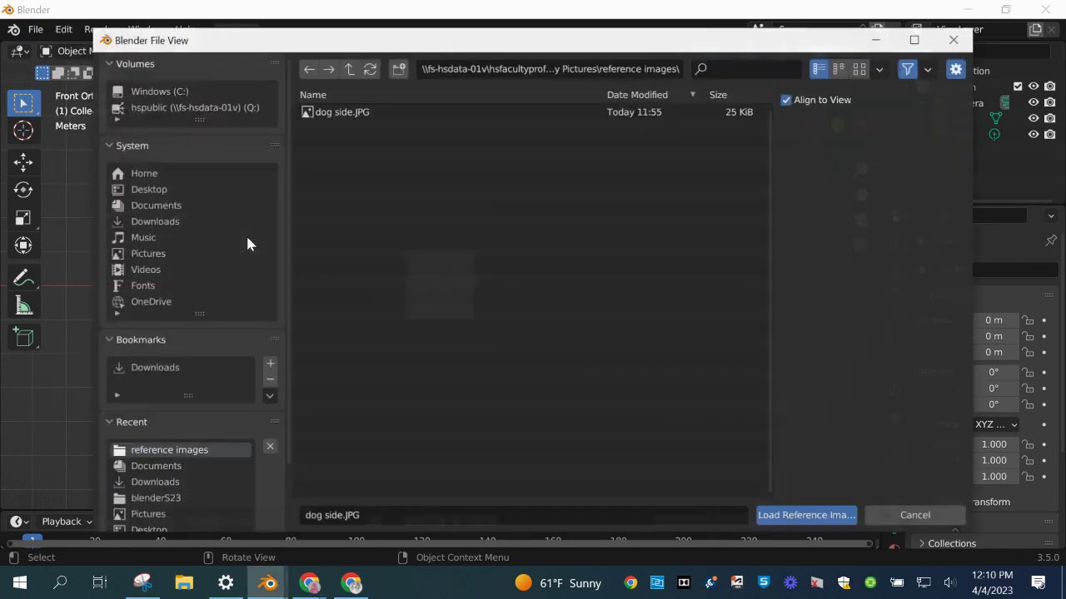
pyautogui.click(367, 111)
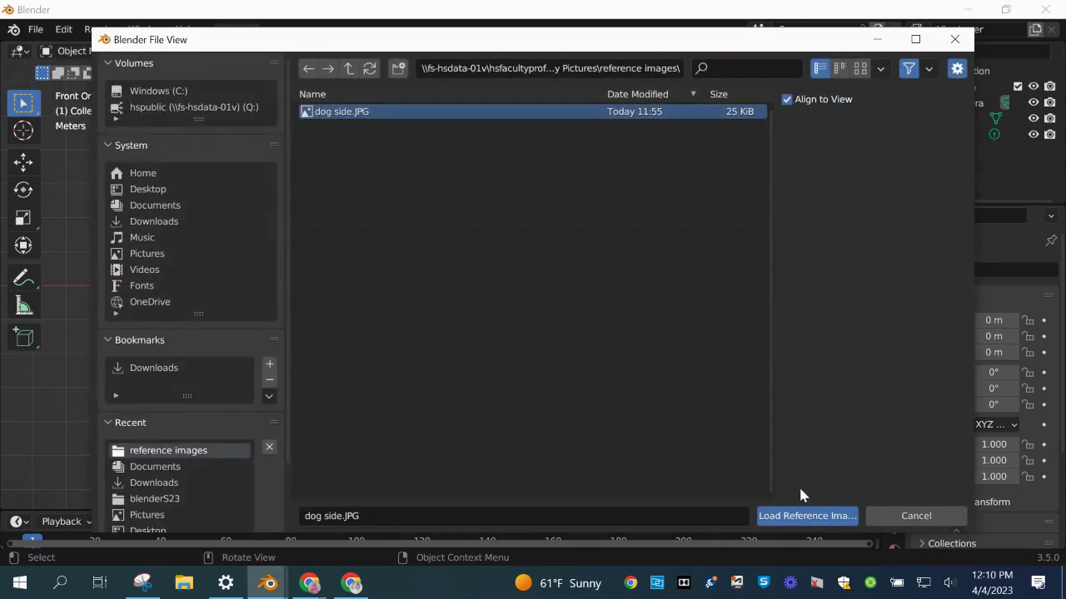
pyautogui.click(809, 515)
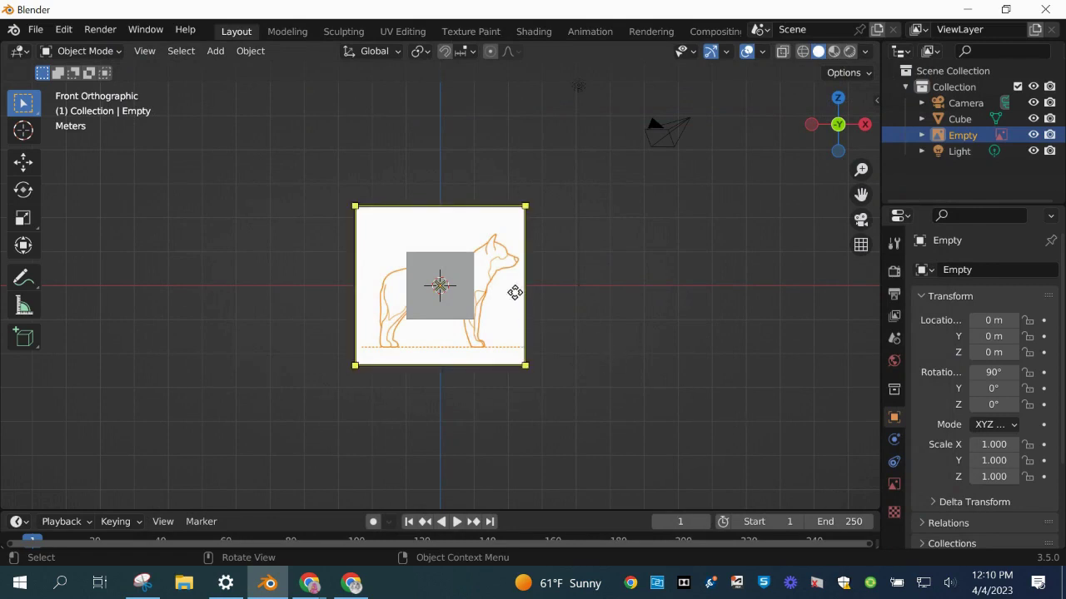
# Move the dog reference image straight up about 1.83 m so the paws stand on the X axis line
pyautogui.moveTo(521, 324); pyautogui.dragTo(529, 298)
pyautogui.press('g')
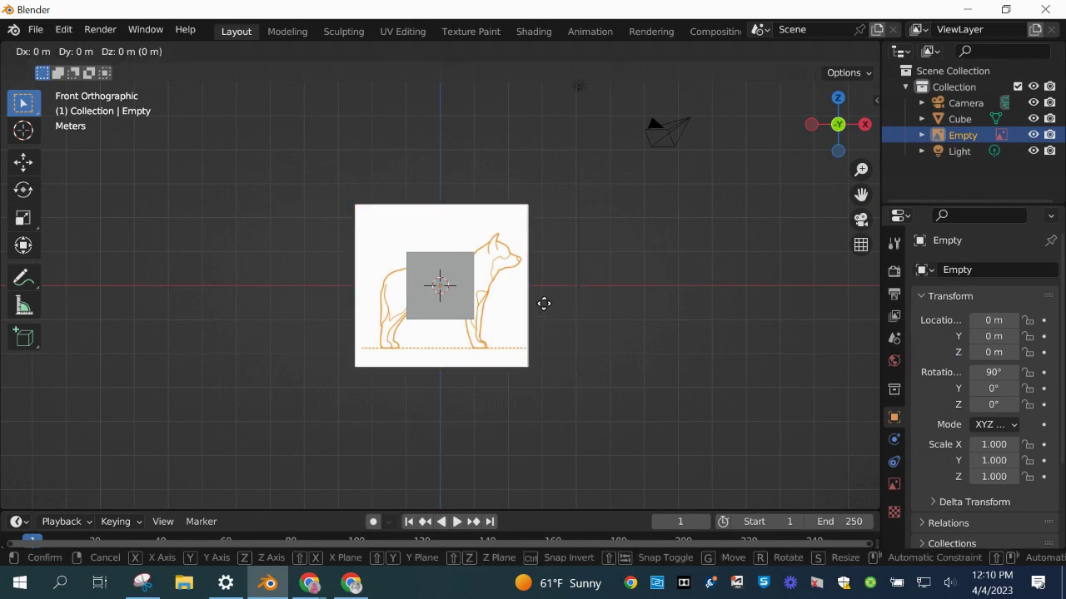
pyautogui.click(544, 242)
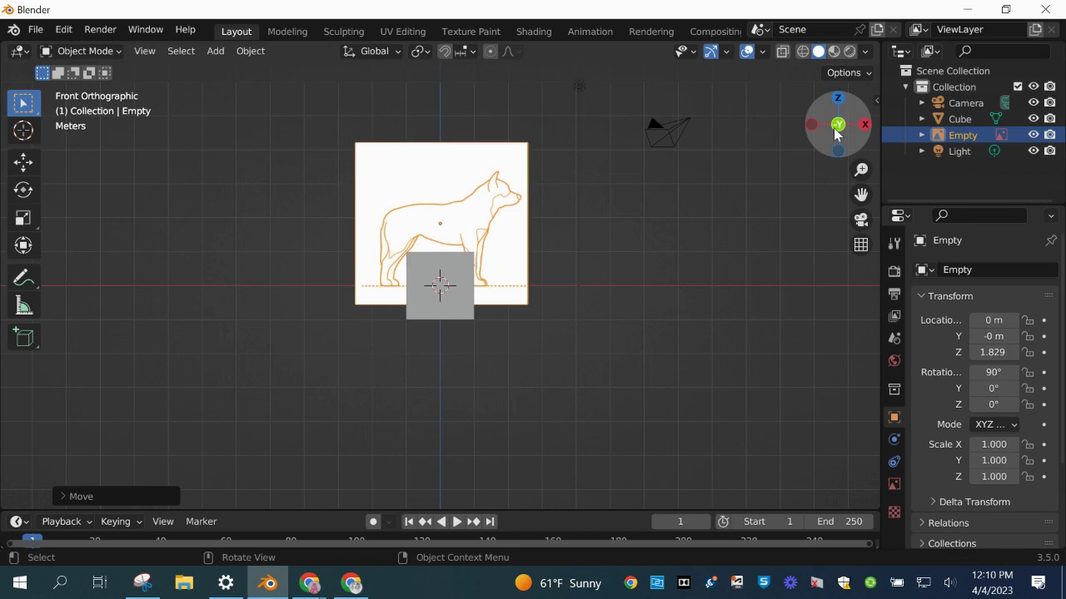
# Move the dog reference image back along the Y axis by about 3.92 m, behind the cube
pyautogui.moveTo(835, 137); pyautogui.dragTo(642, 202)
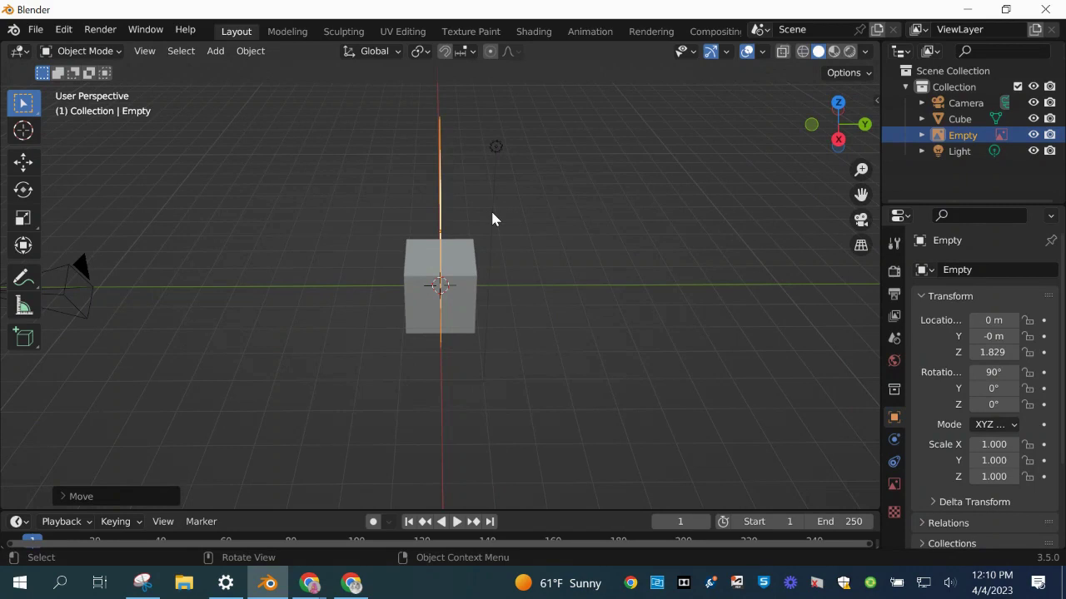
pyautogui.press('g')
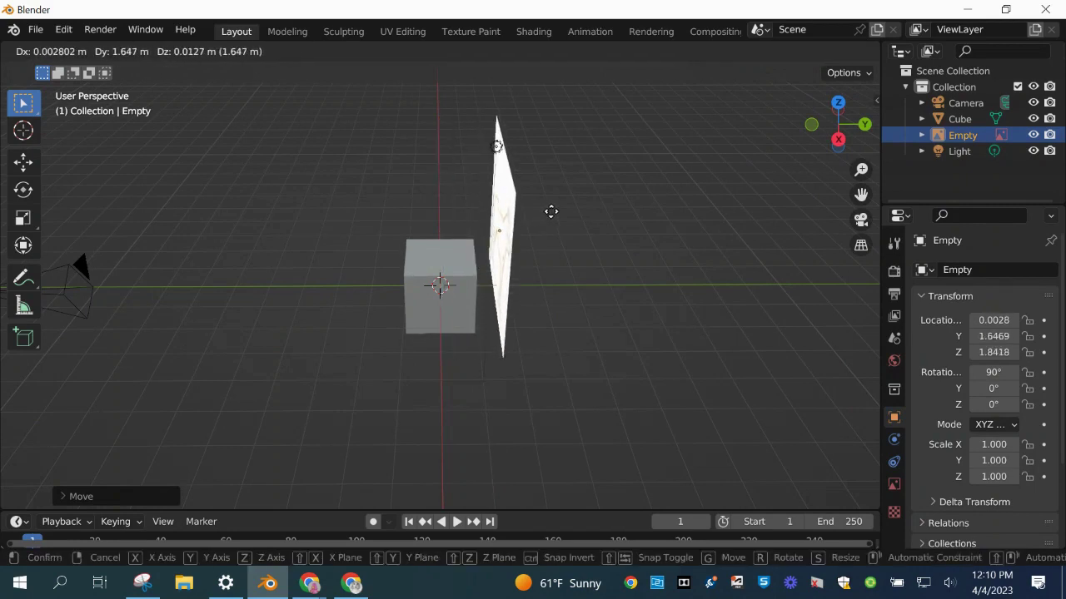
pyautogui.press('y')
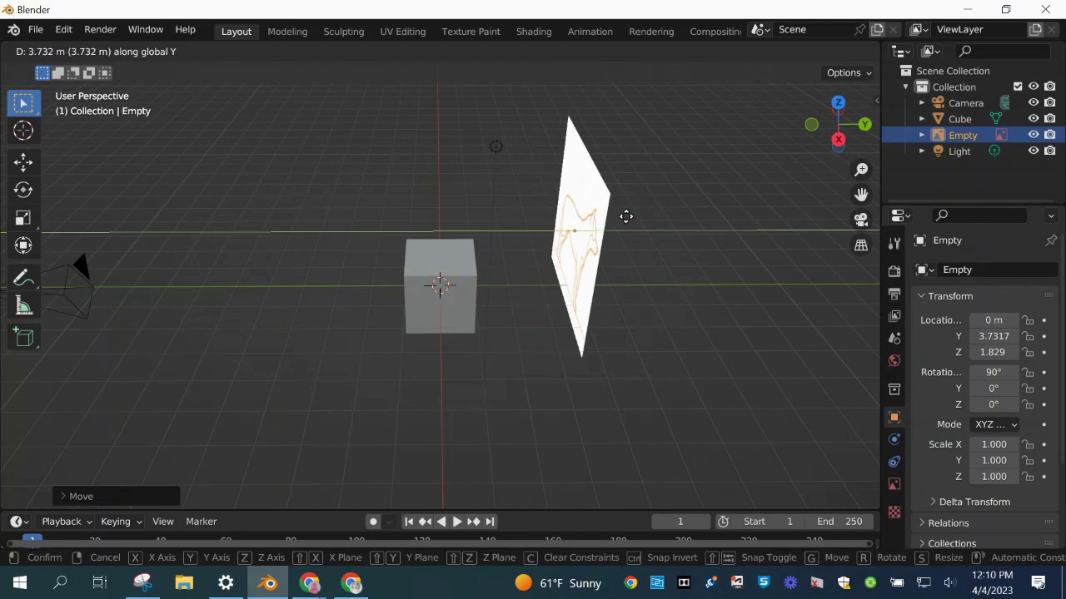
pyautogui.click(633, 217)
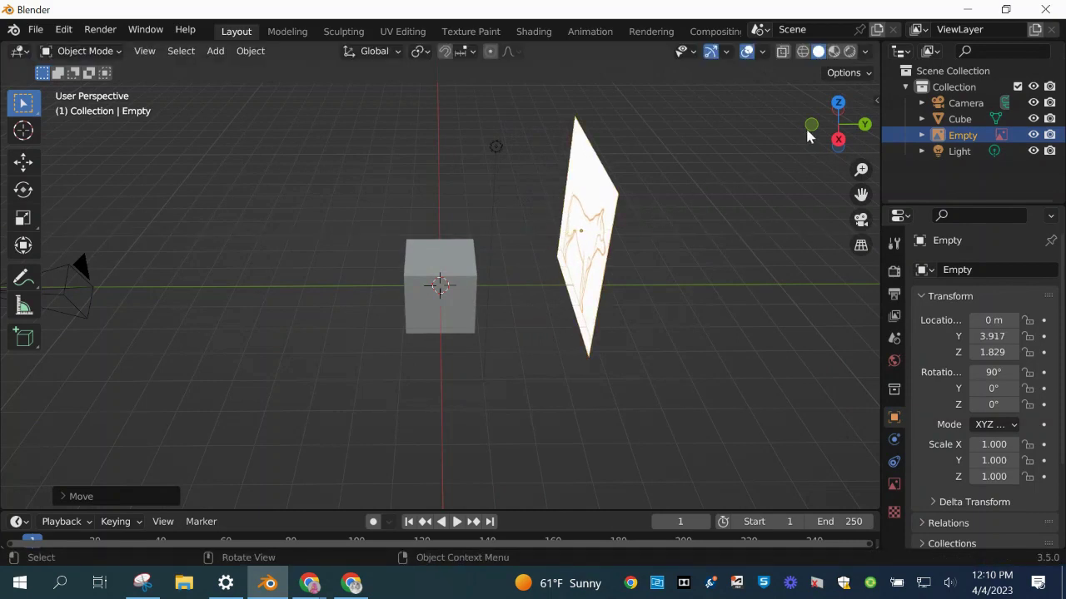
# Delete the default cube in front of the reference image
pyautogui.moveTo(837, 125); pyautogui.dragTo(678, 214)
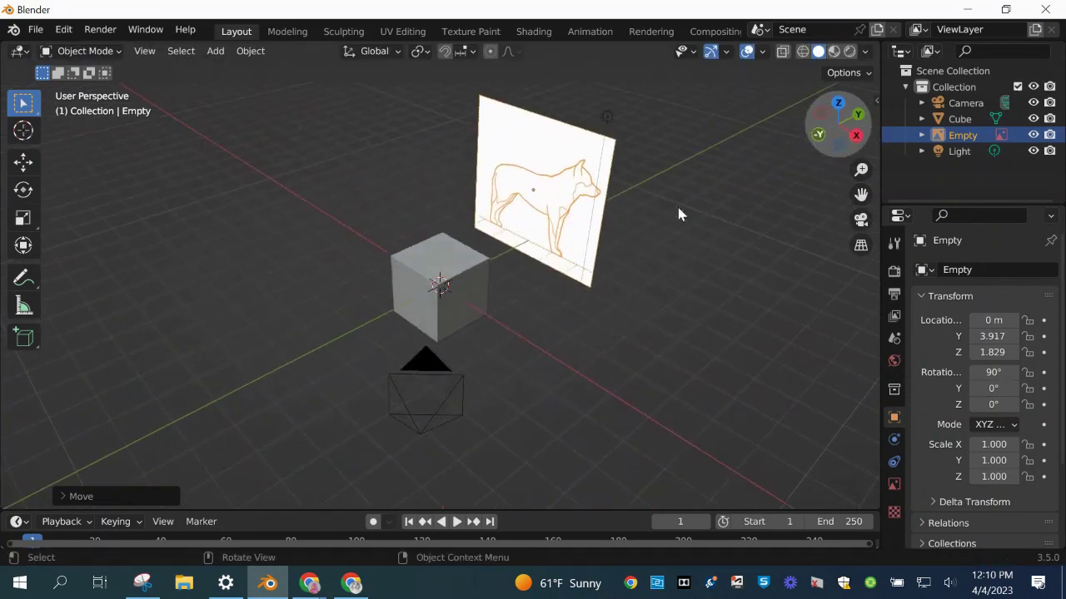
pyautogui.click(449, 277)
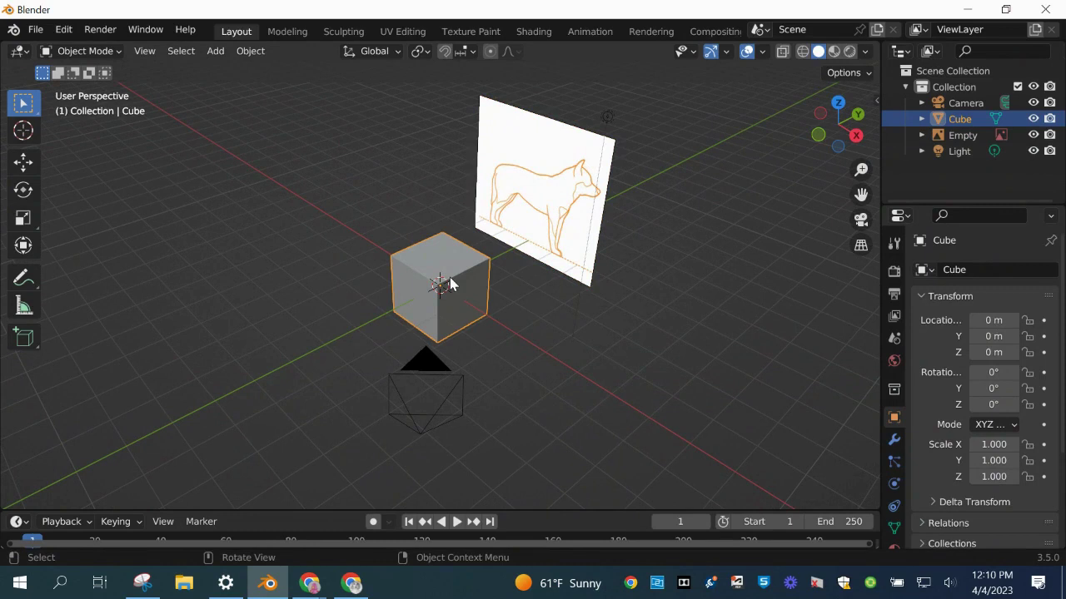
pyautogui.press('x')
pyautogui.click(450, 279)
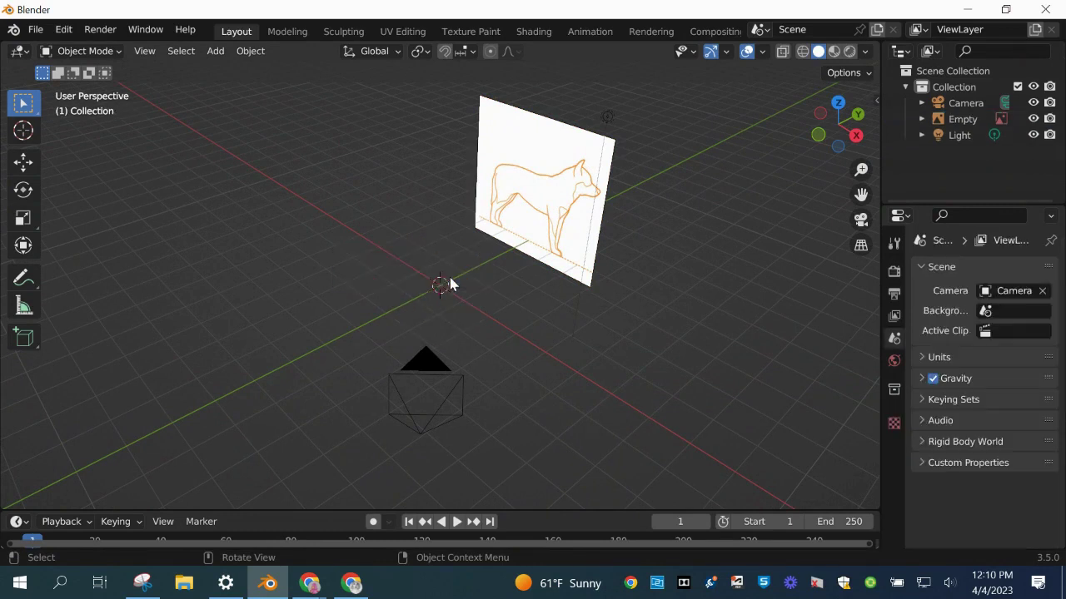
# Add a mesh circle at the world origin with 8 vertices and deselect it
pyautogui.click(819, 136)
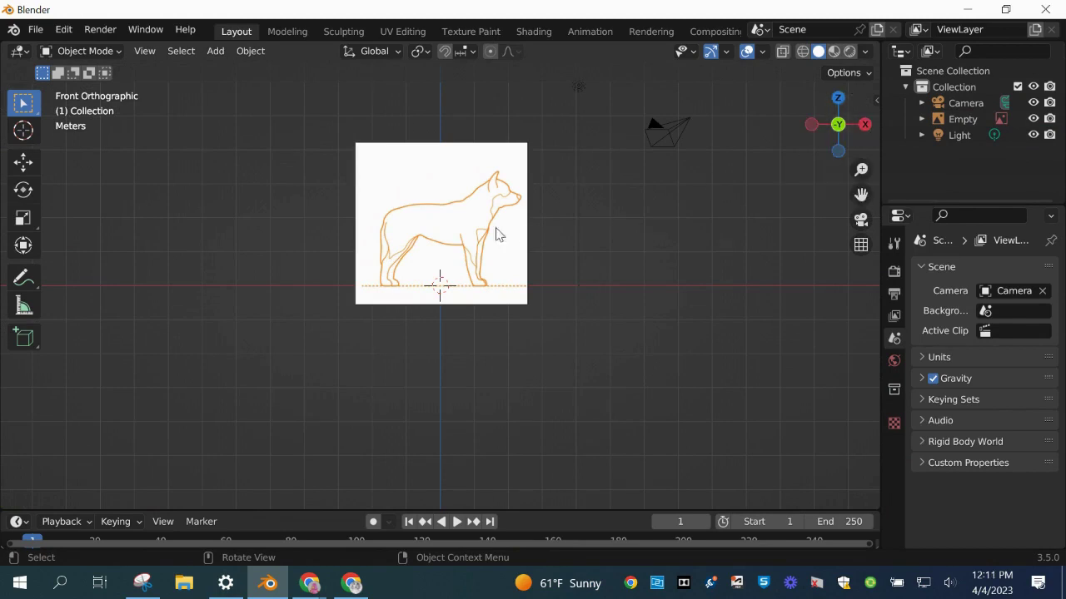
pyautogui.moveTo(808, 133); pyautogui.dragTo(831, 136)
pyautogui.hotkey('shift', 'a')
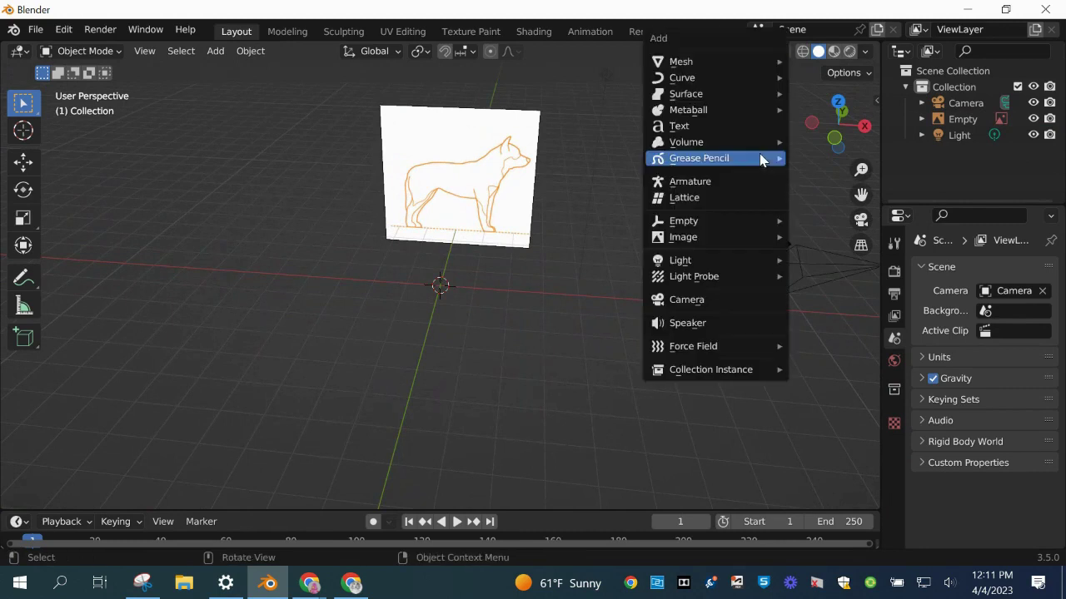
pyautogui.moveTo(737, 58)
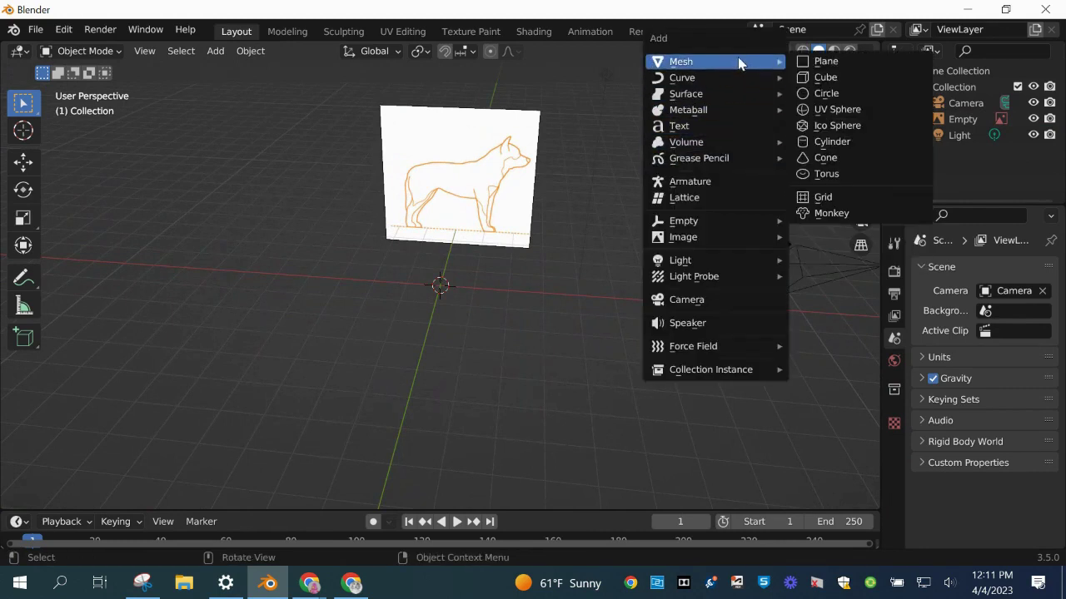
pyautogui.click(818, 93)
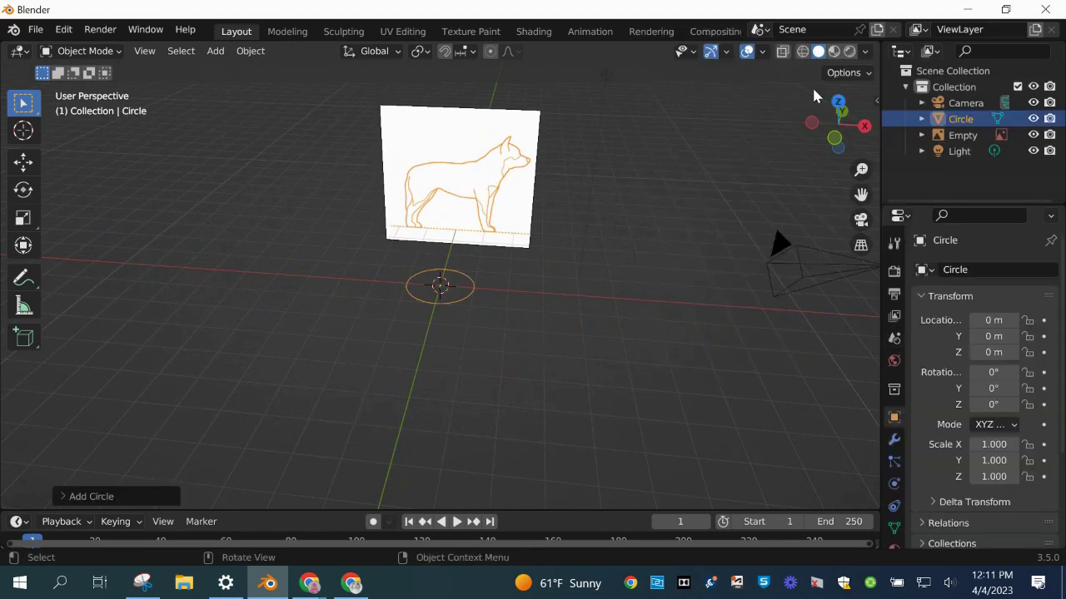
pyautogui.click(66, 497)
pyautogui.click(200, 323)
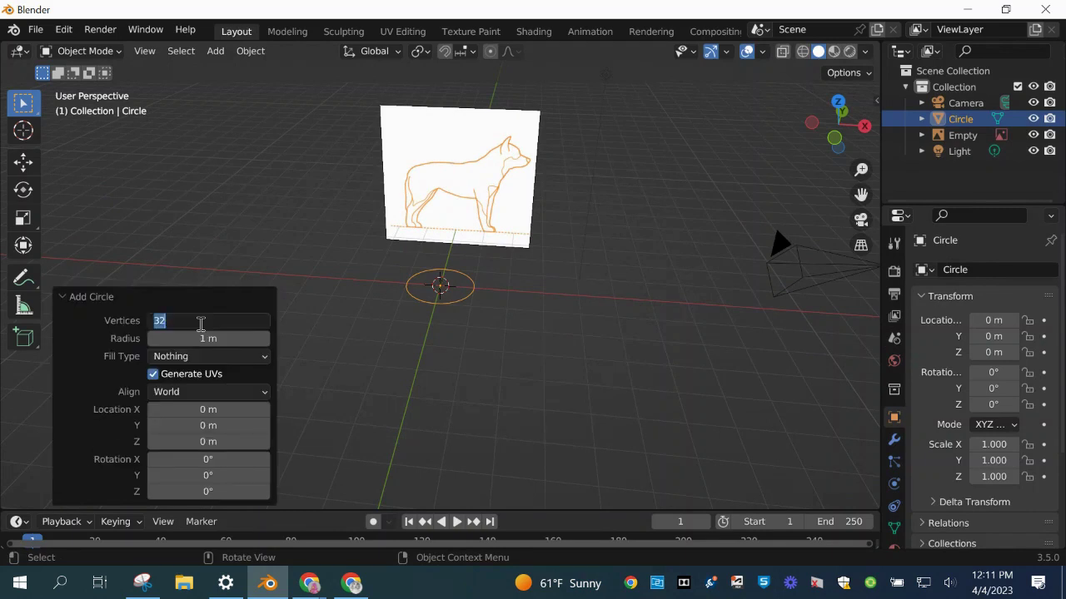
pyautogui.write('8')
pyautogui.press('Return')
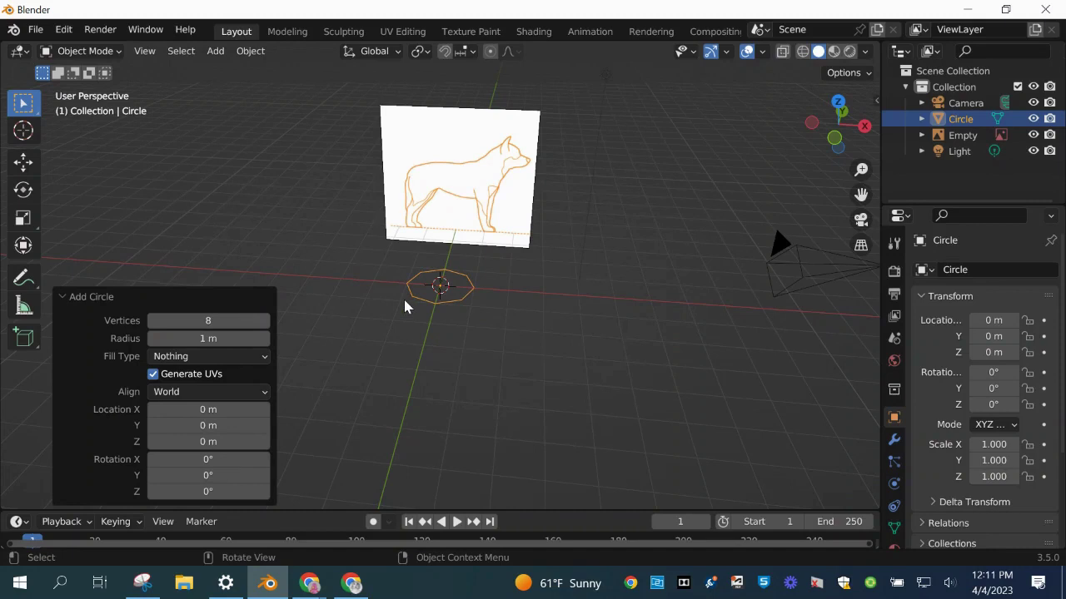
pyautogui.click(64, 294)
pyautogui.click(324, 287)
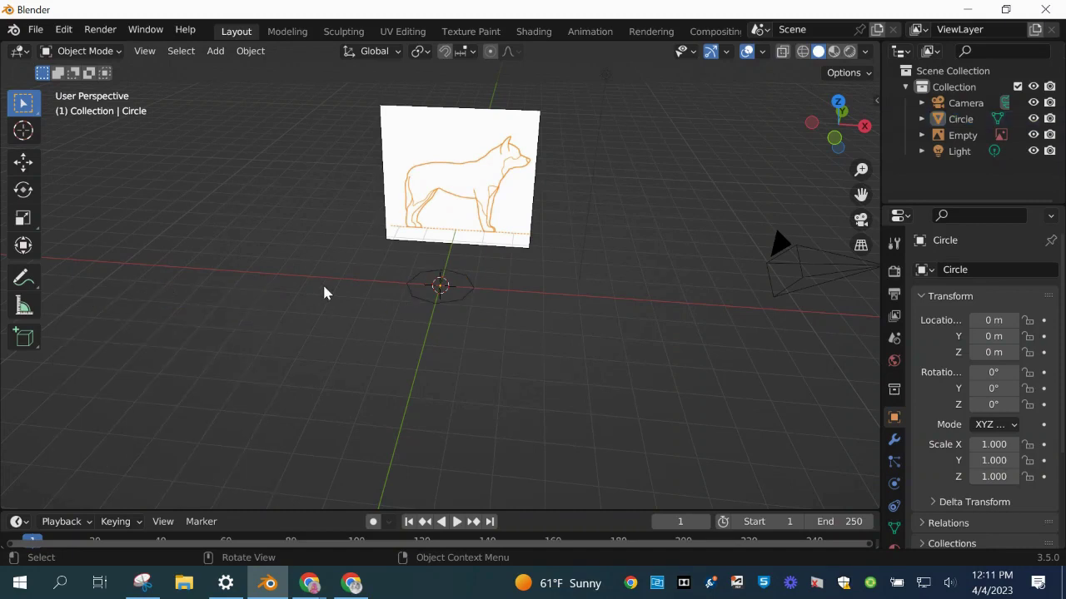
# Rotate the eight-sided circle 90° about the Y axis so it stands upright
pyautogui.click(410, 283)
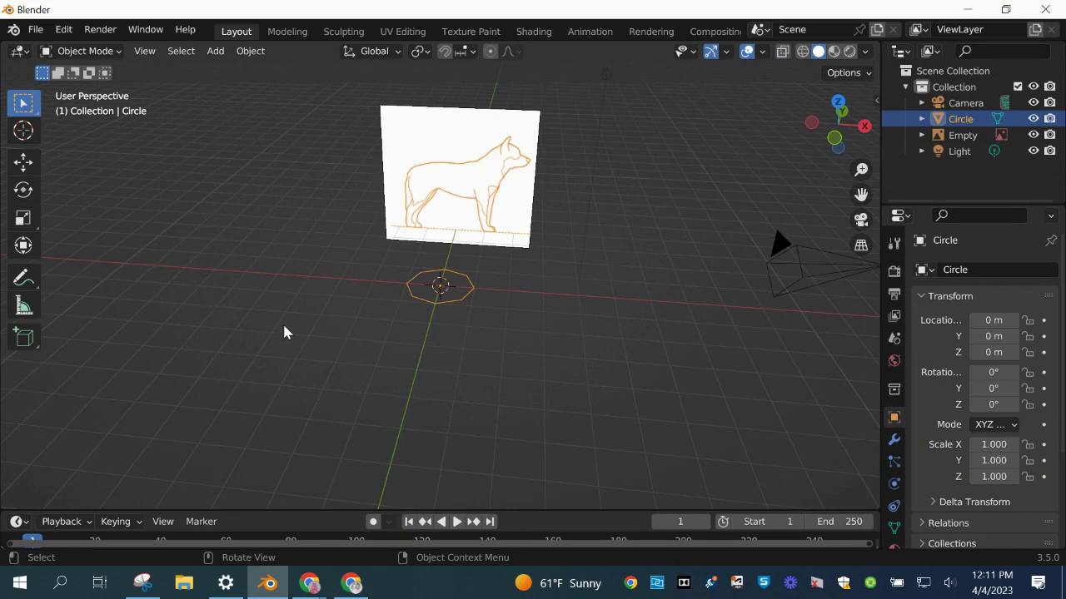
pyautogui.press('r')
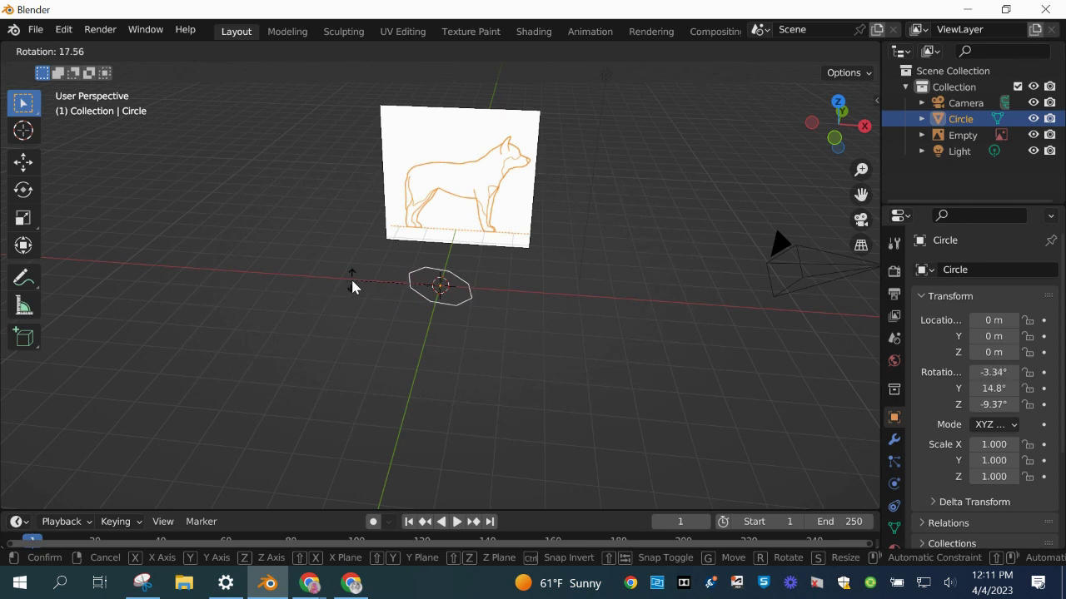
pyautogui.write('y')
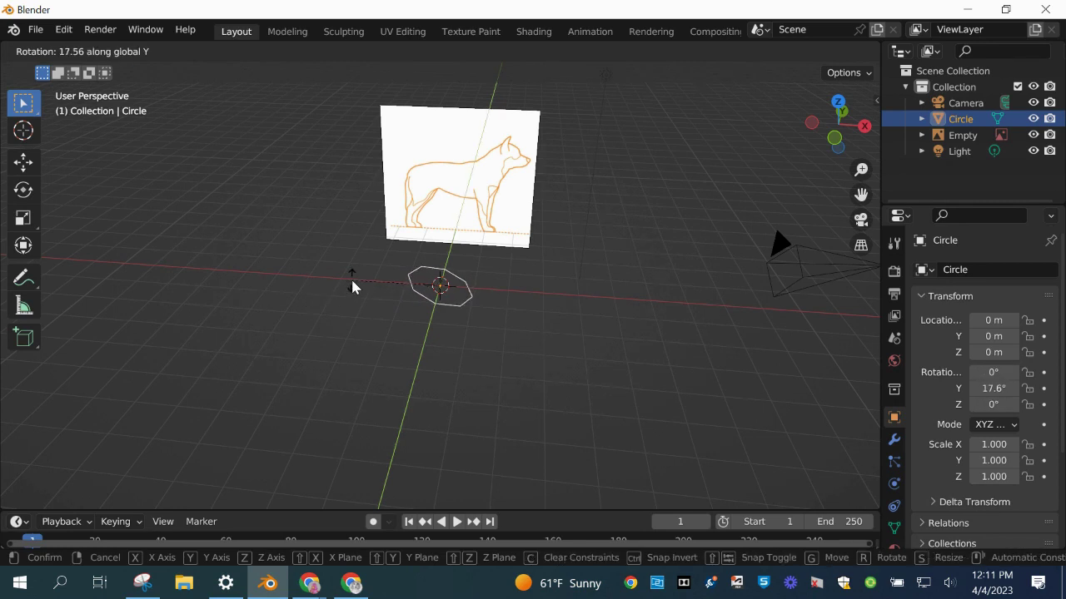
pyautogui.write('90')
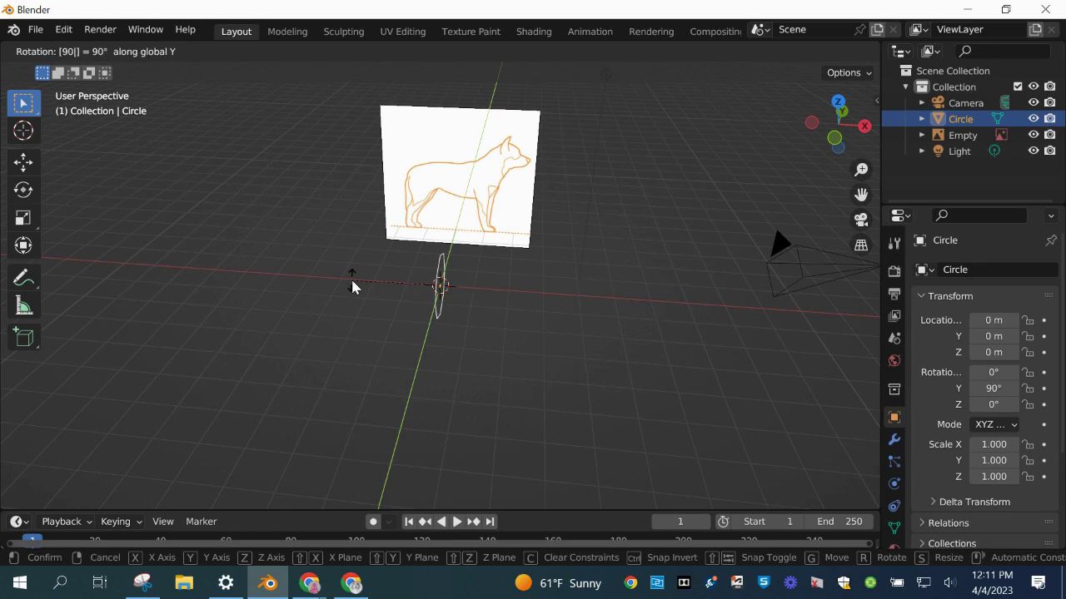
pyautogui.press('Return')
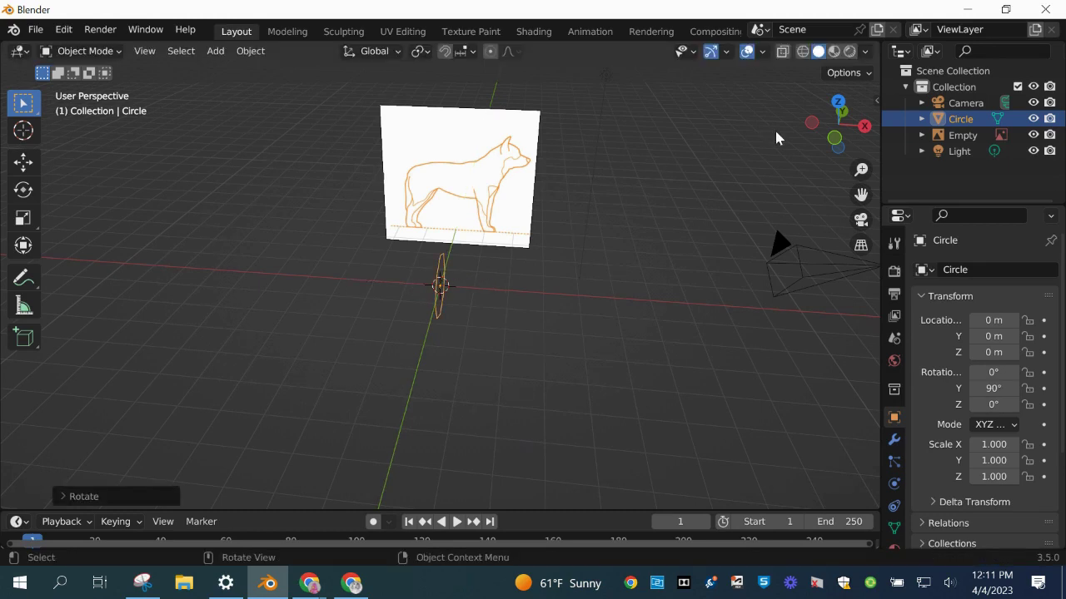
# In the front view, raise the circle along Z by about 1.91 m to the middle of the dog's torso
pyautogui.click(834, 136)
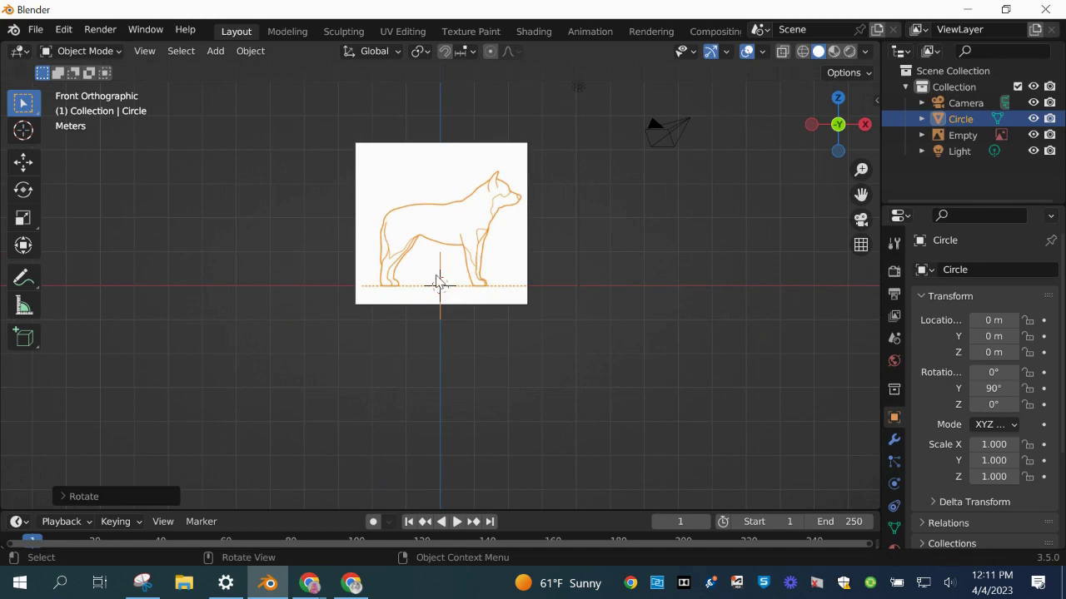
pyautogui.press('g')
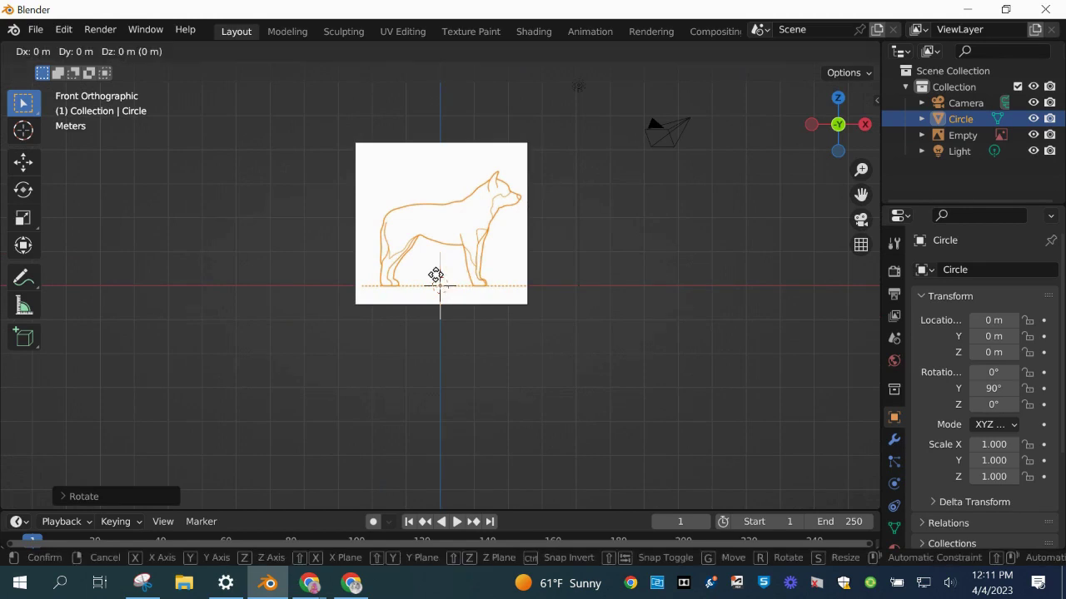
pyautogui.press('z')
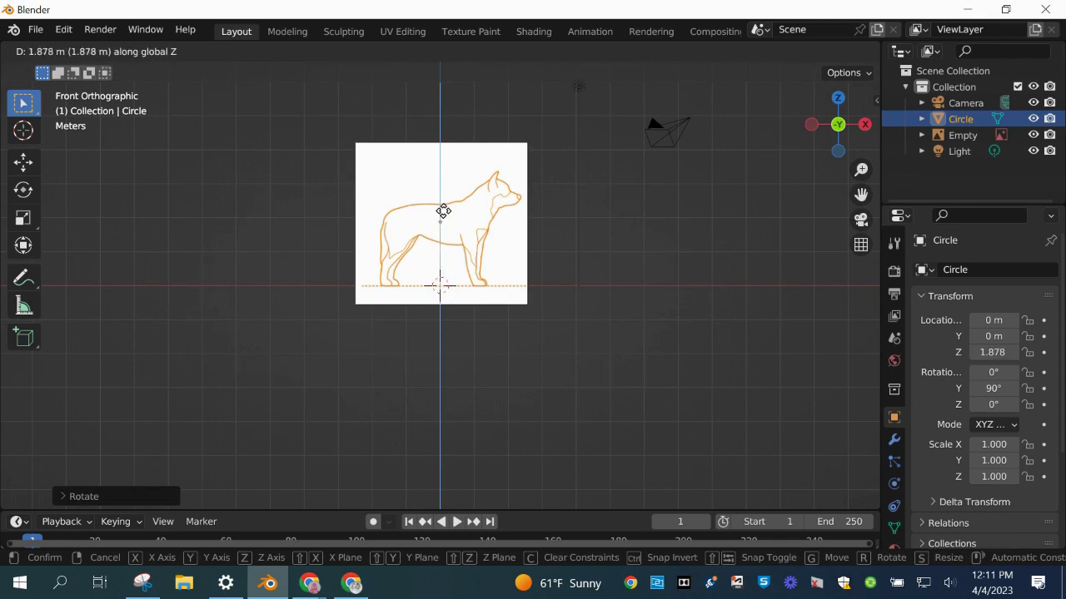
pyautogui.click(442, 210)
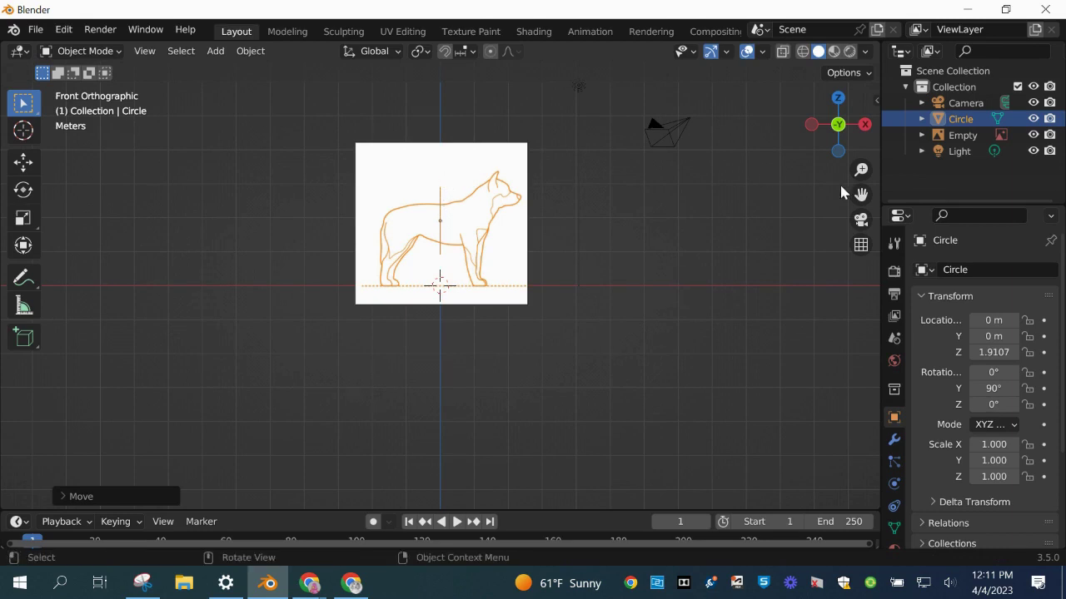
# Scale the circle down uniformly to about 0.593, closer to the height of the dog's torso
pyautogui.moveTo(860, 193); pyautogui.dragTo(860, 263)
pyautogui.scroll(2, 503, 241)
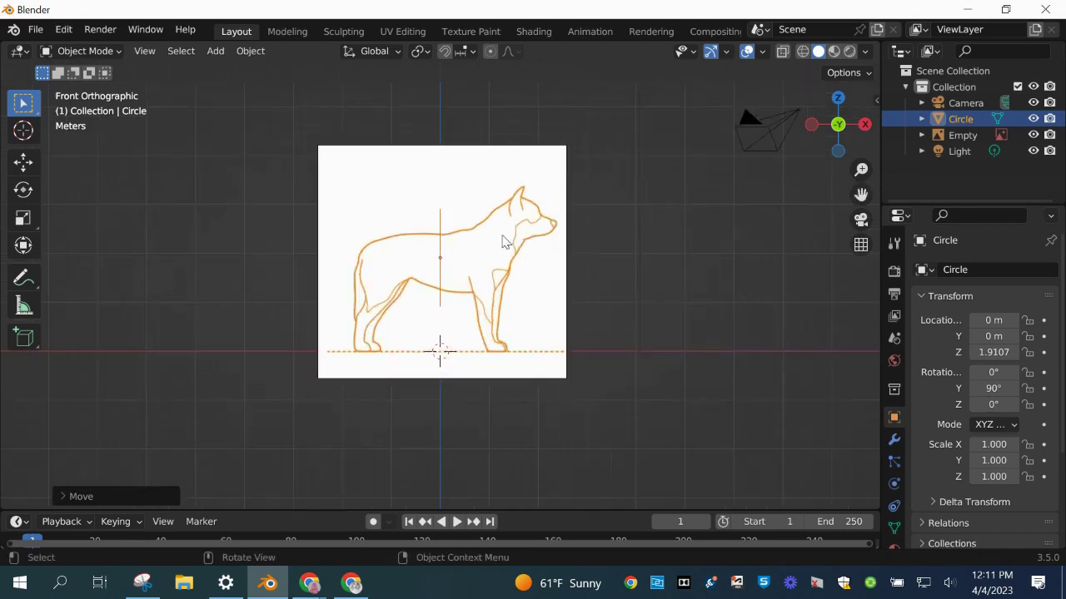
pyautogui.scroll(3, 503, 241)
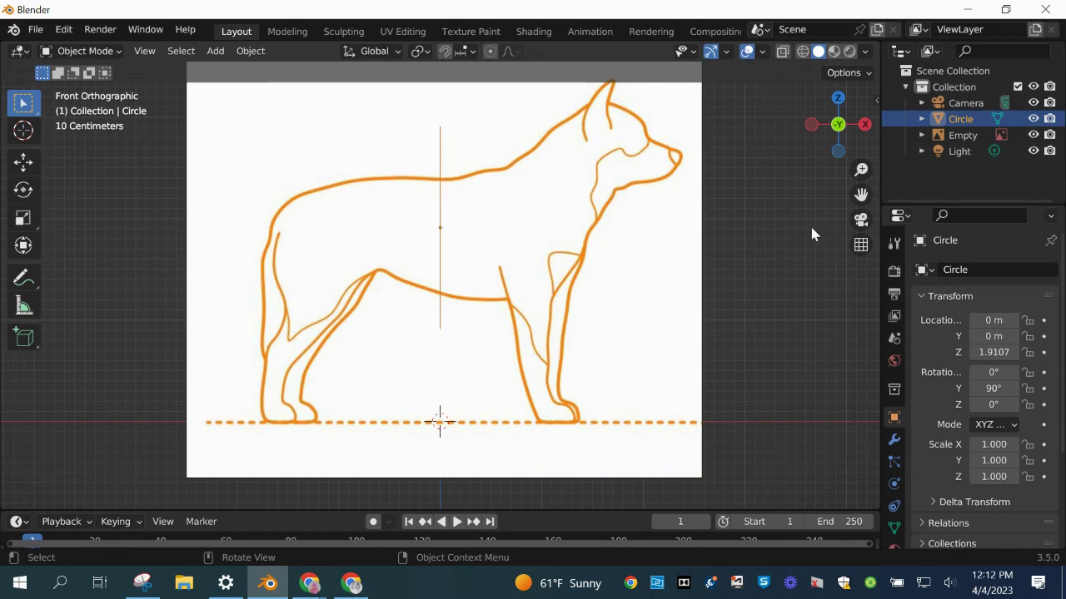
pyautogui.press('s')
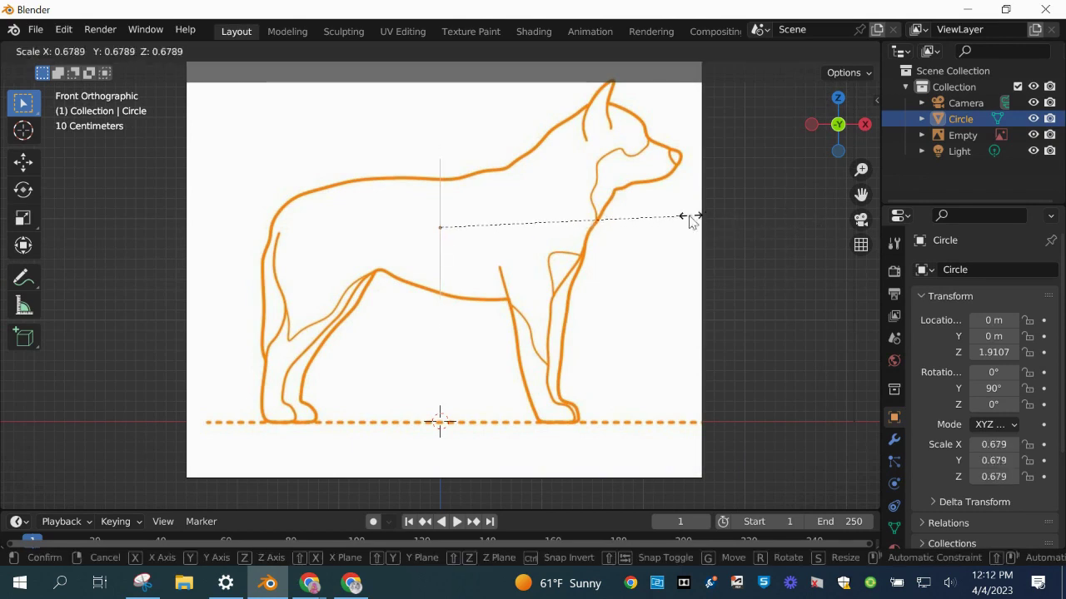
pyautogui.click(659, 217)
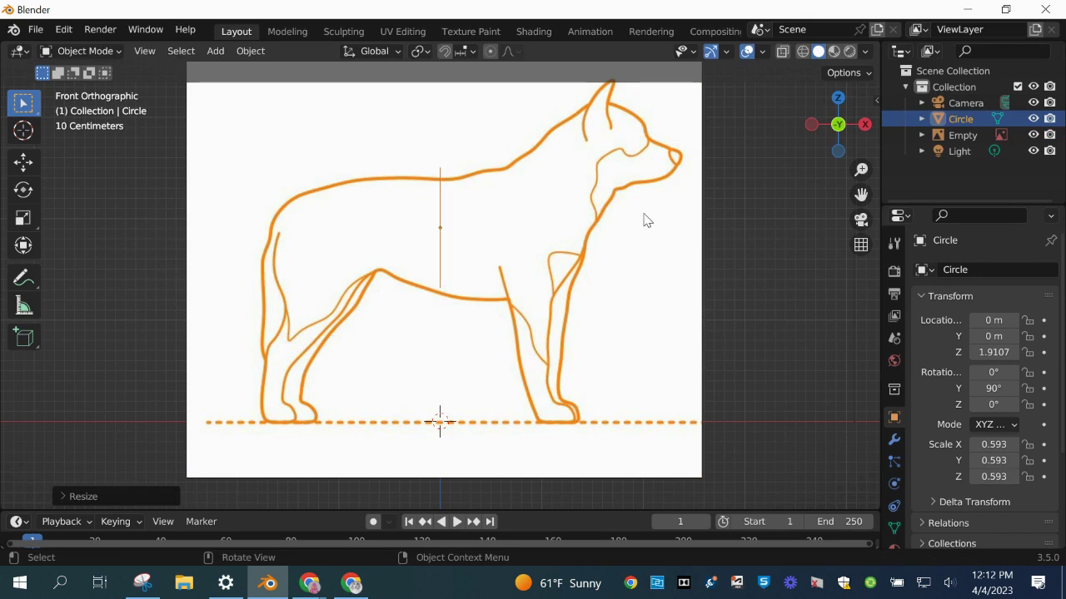
# Move the circle to the dog's waist at about X -0.59 m and scale it to about 0.486 to fit the outline
pyautogui.press('g')
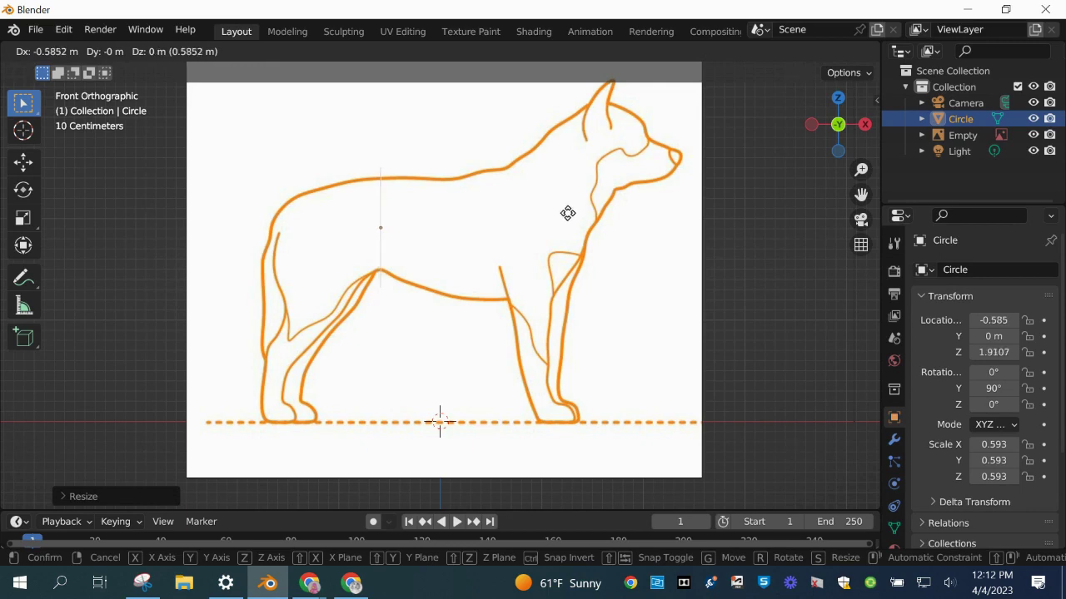
pyautogui.click(567, 219)
pyautogui.press('s')
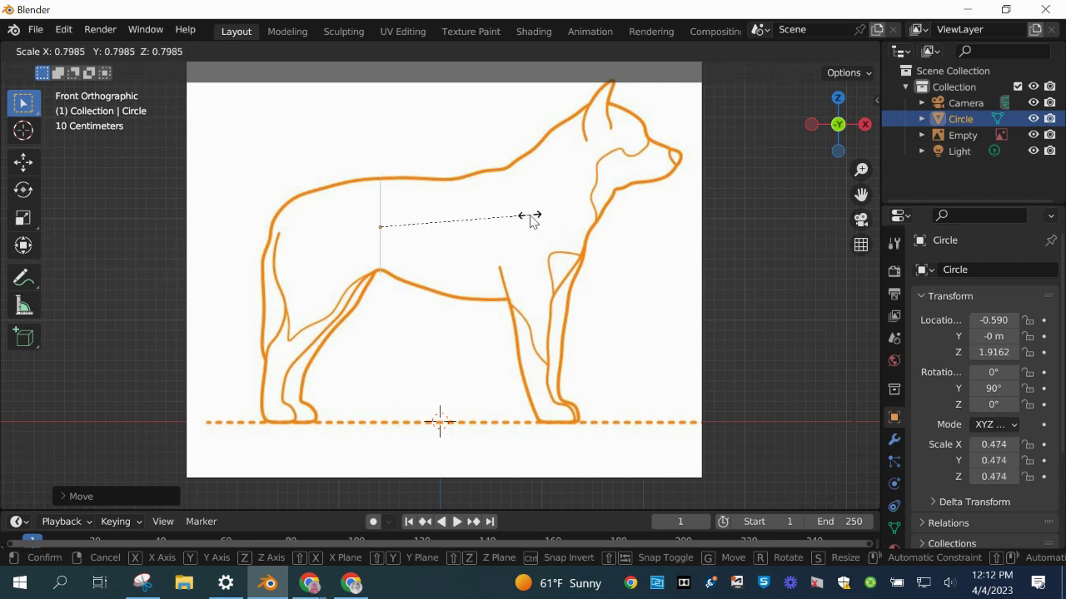
pyautogui.click(535, 220)
pyautogui.click(769, 224)
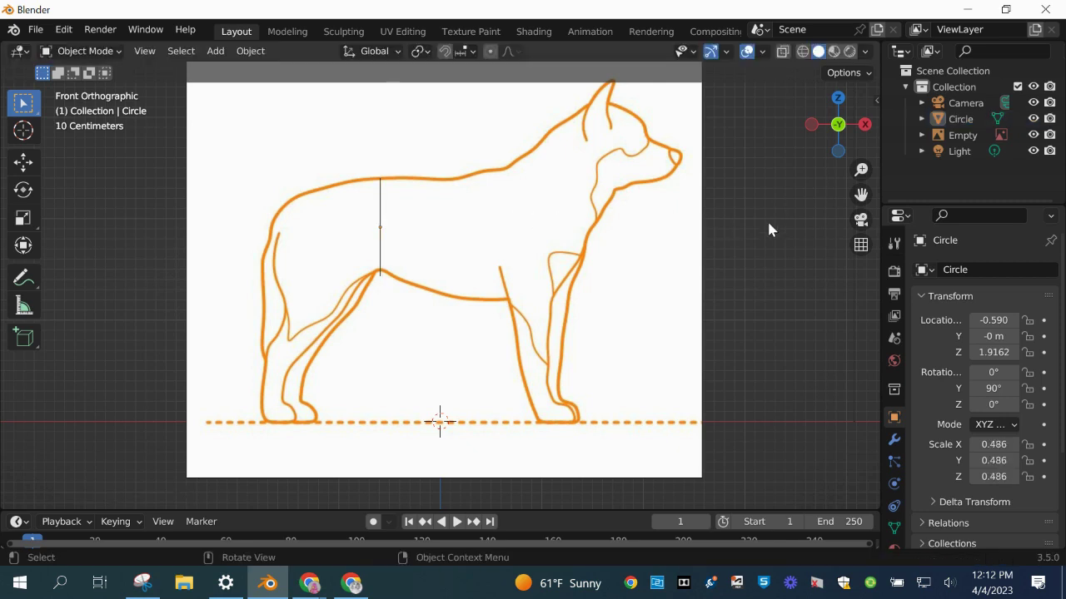
# Select the circle at the dog's waist and switch it to Edit Mode, facing its ring of vertices
pyautogui.click(382, 222)
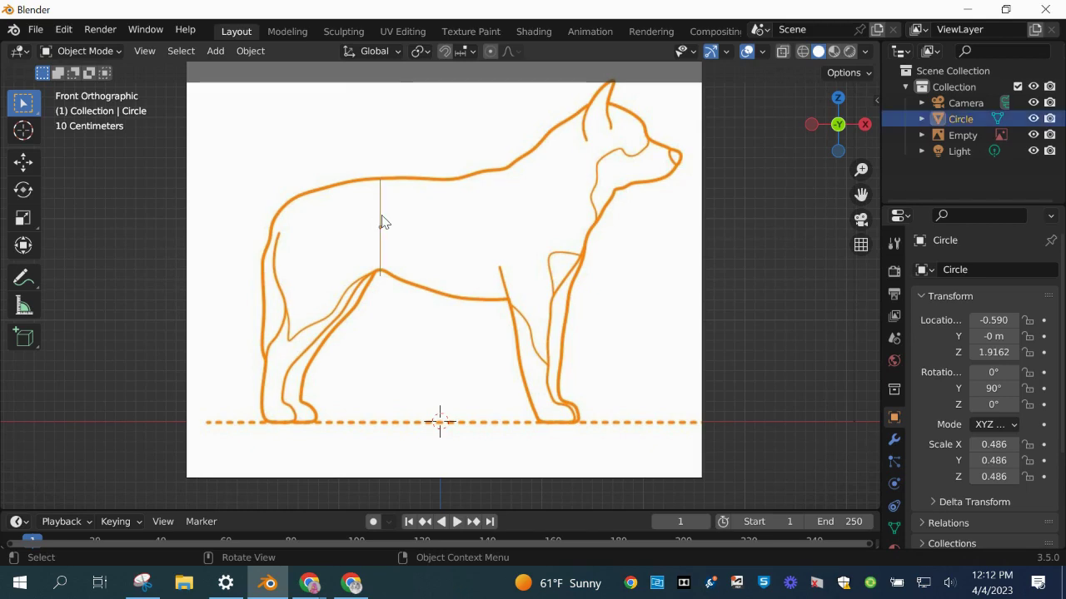
pyautogui.click(93, 52)
pyautogui.click(104, 86)
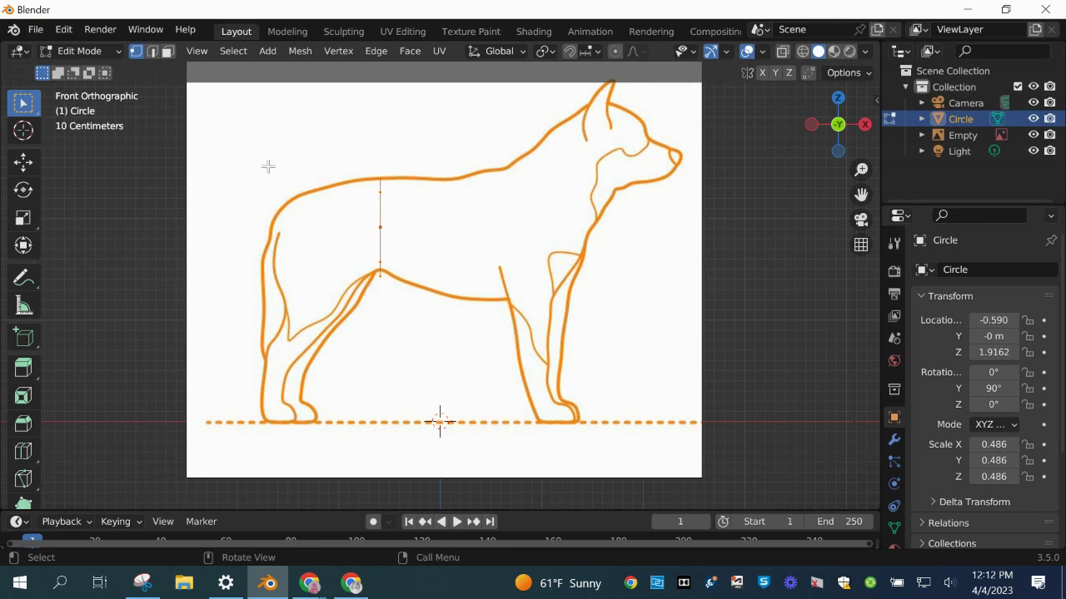
pyautogui.moveTo(820, 124); pyautogui.dragTo(624, 140)
pyautogui.click(717, 184)
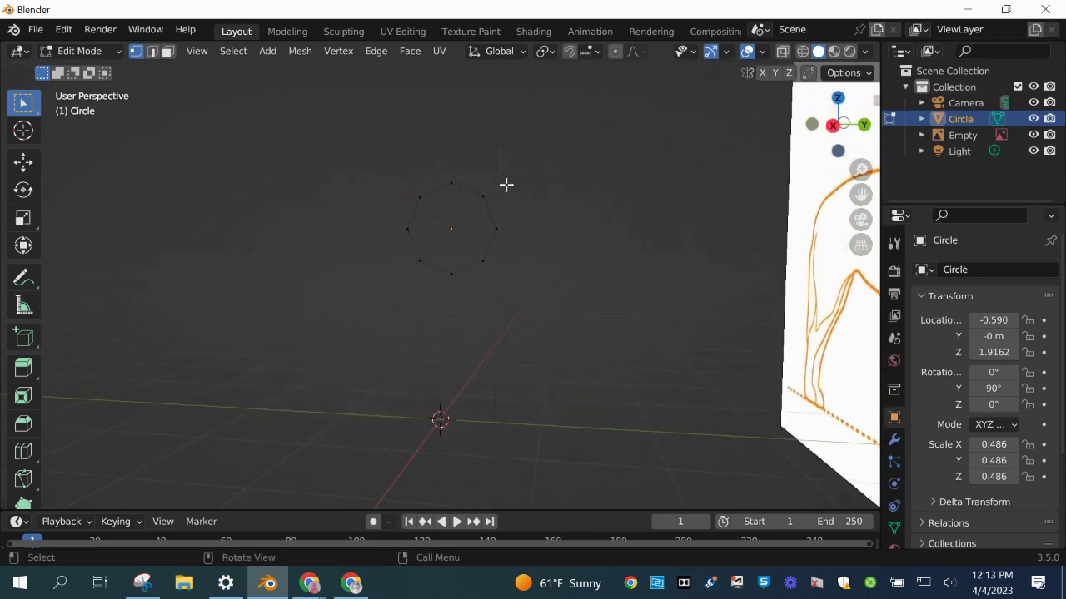
# Delete the three vertices on the +Y side of the circle, leaving a half ring, and return to Object Mode
pyautogui.moveTo(467, 172); pyautogui.dragTo(512, 290)
pyautogui.press('x')
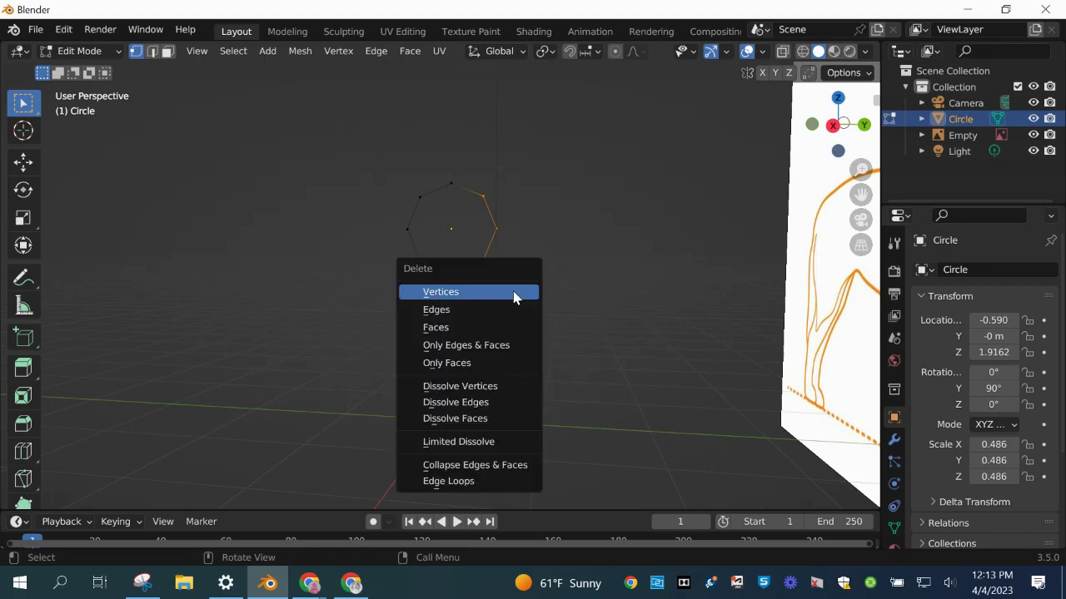
pyautogui.click(508, 292)
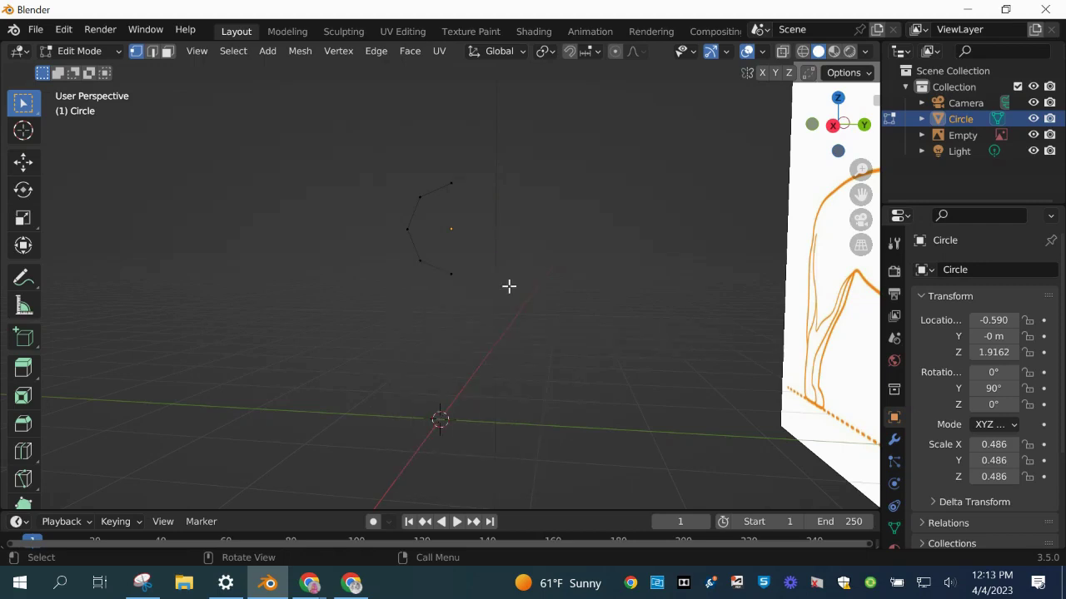
pyautogui.click(83, 51)
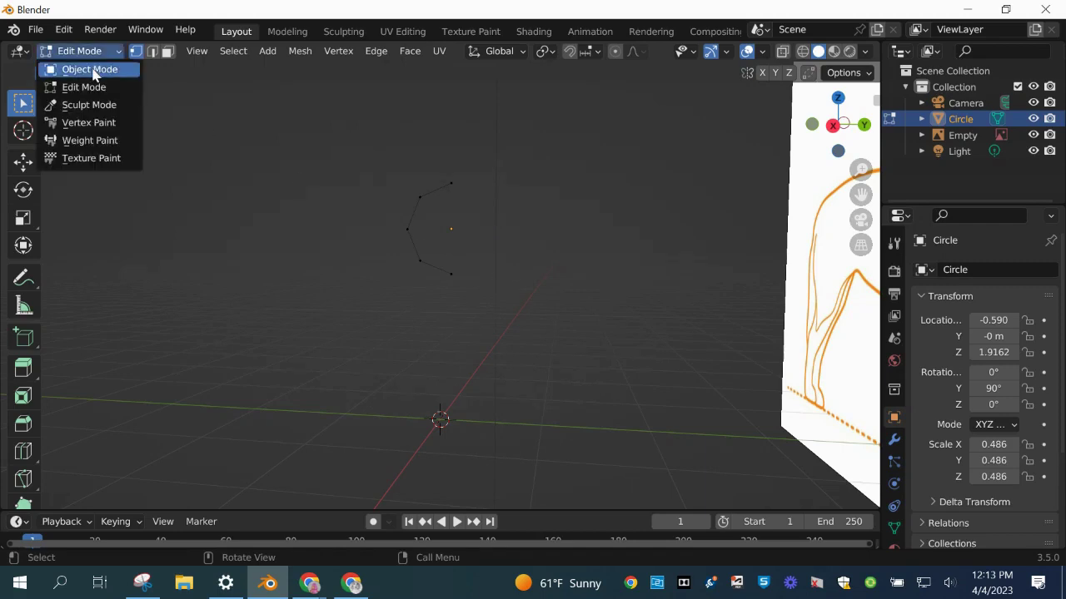
pyautogui.click(93, 70)
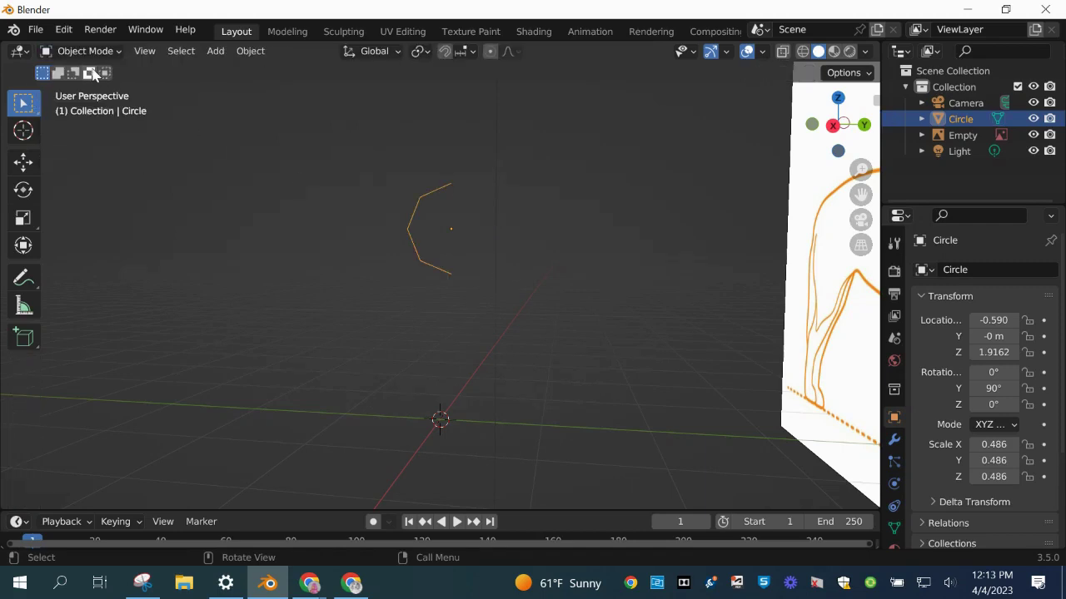
# Add a Mirror modifier to the half circle with Y as its only axis and Clipping enabled
pyautogui.click(895, 441)
pyautogui.click(959, 272)
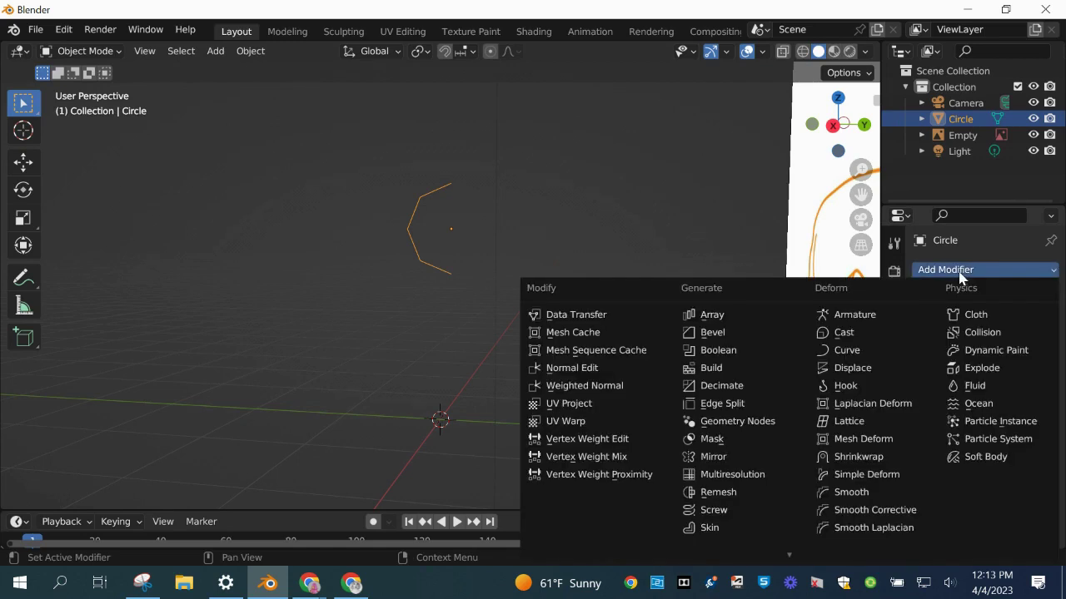
pyautogui.click(759, 456)
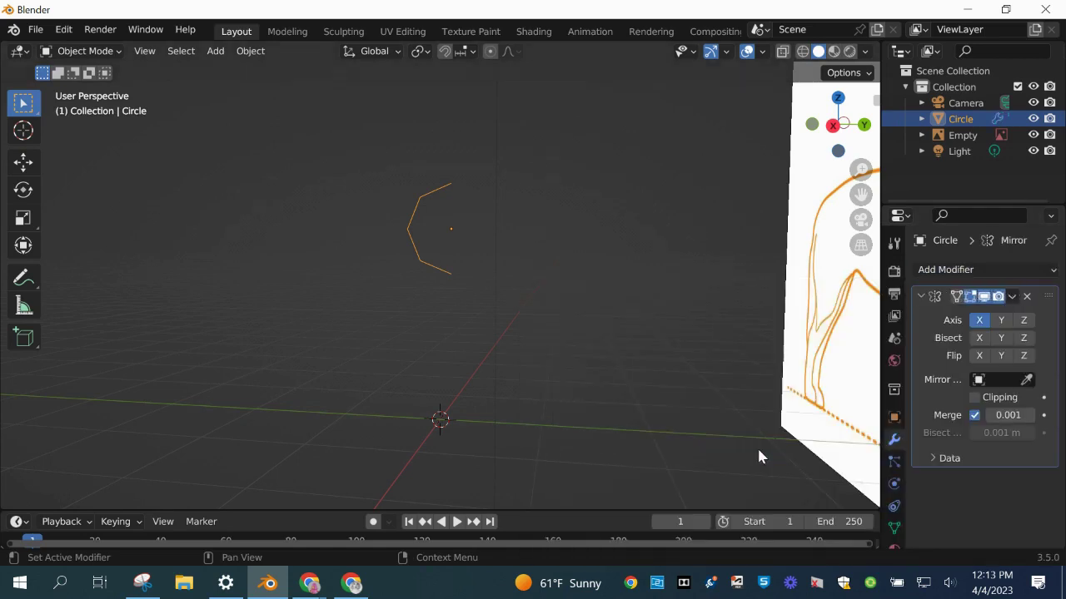
pyautogui.click(1002, 322)
pyautogui.click(975, 398)
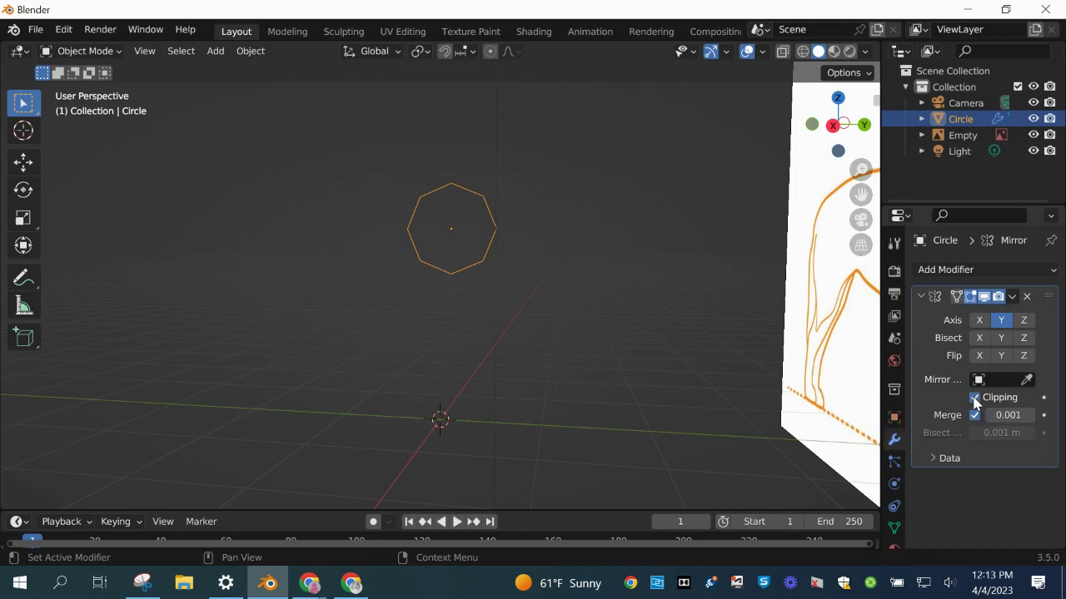
pyautogui.click(720, 344)
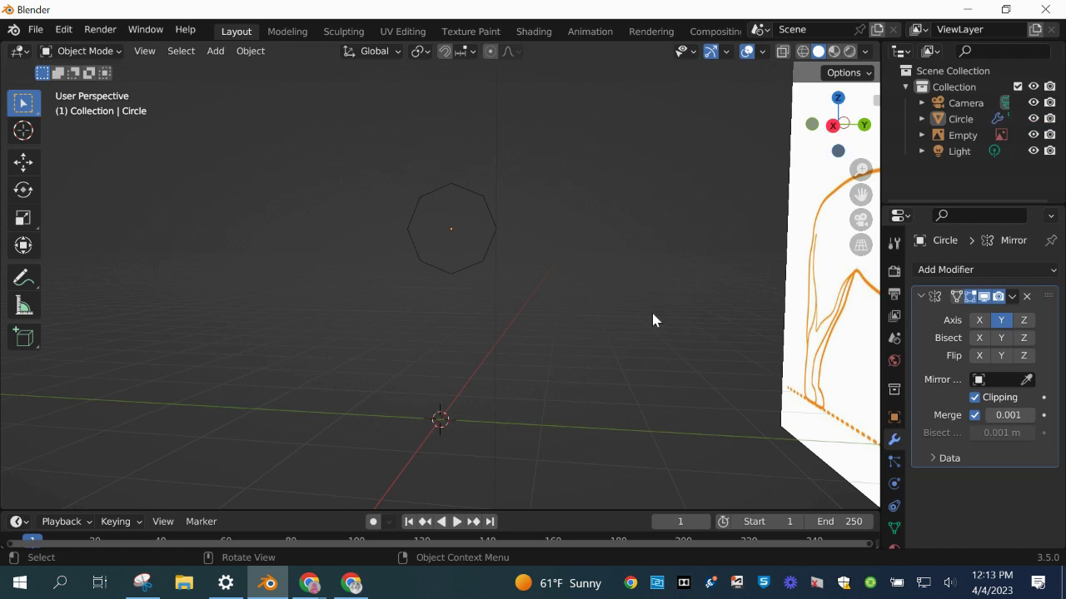
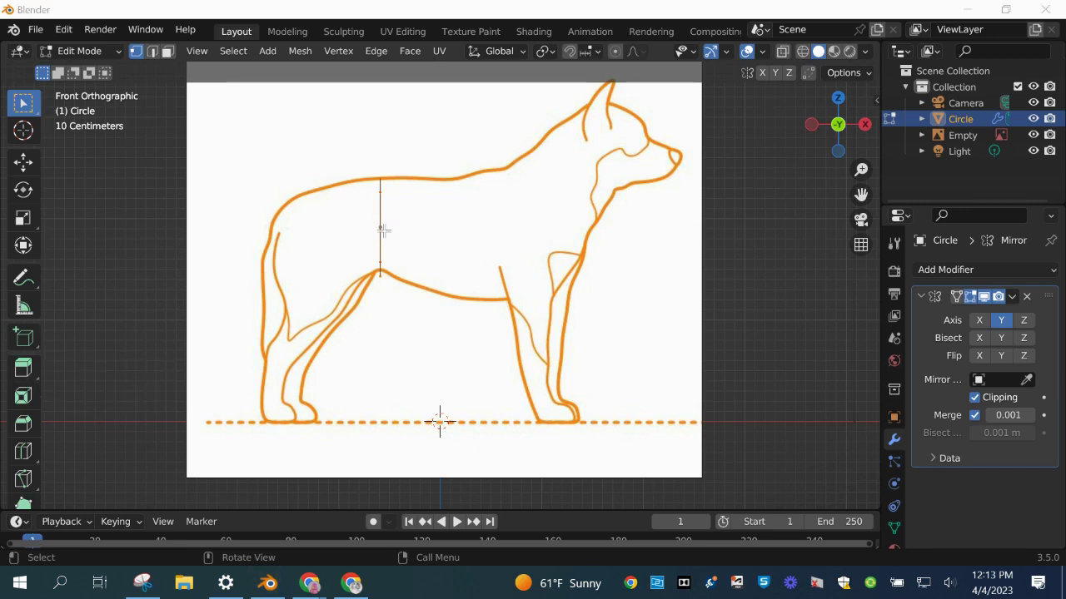
# Extrude the whole half ring about 0.27 m toward the dog's head and scale the new ring to about 1.09 to fit the torso
pyautogui.moveTo(367, 156); pyautogui.dragTo(400, 299)
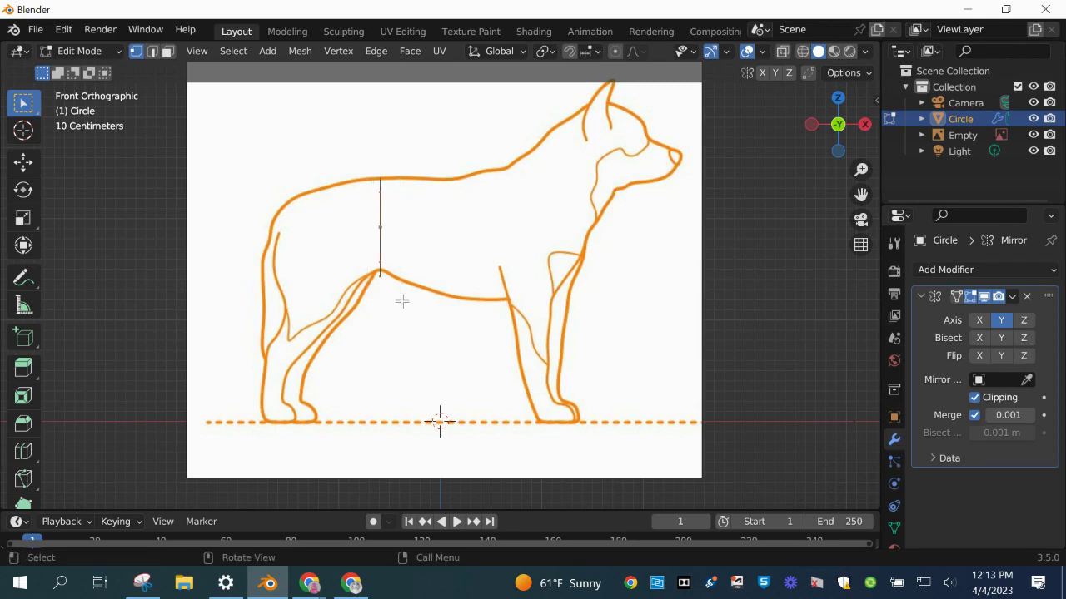
pyautogui.press('e')
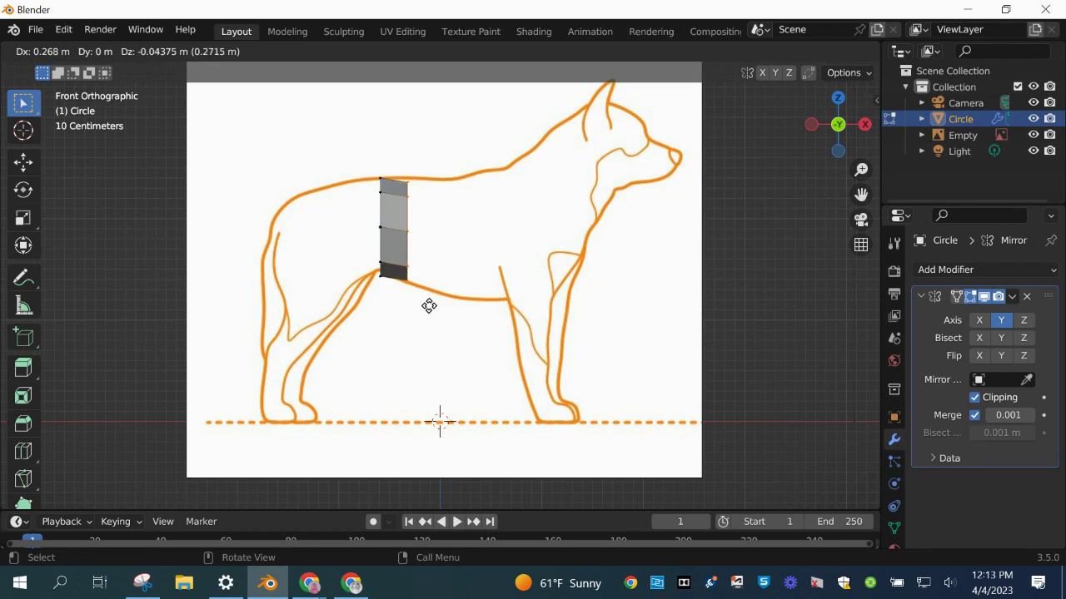
pyautogui.click(429, 305)
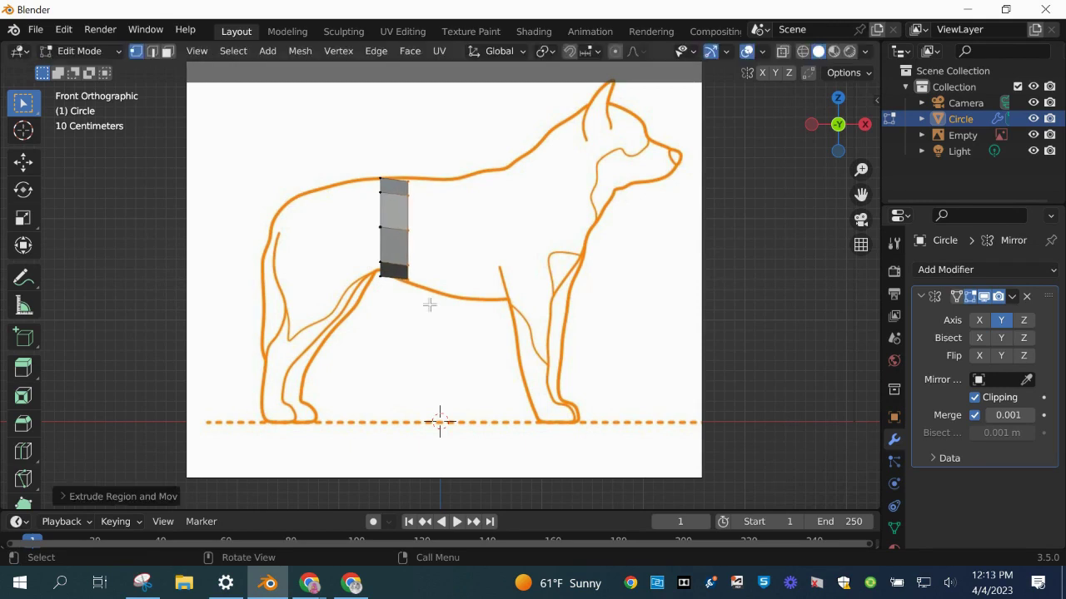
pyautogui.press('s')
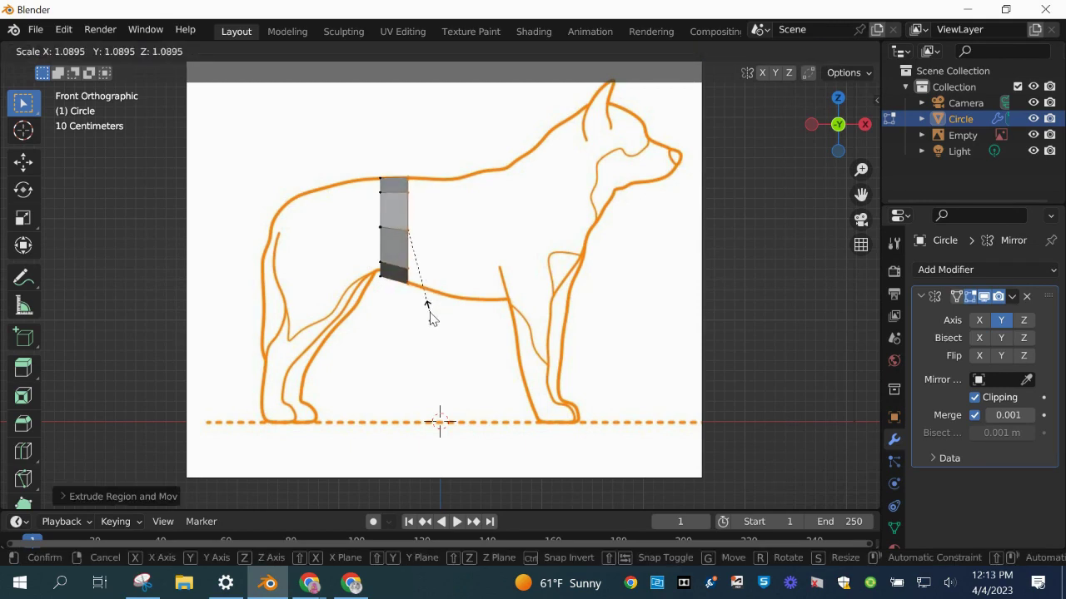
pyautogui.click(429, 313)
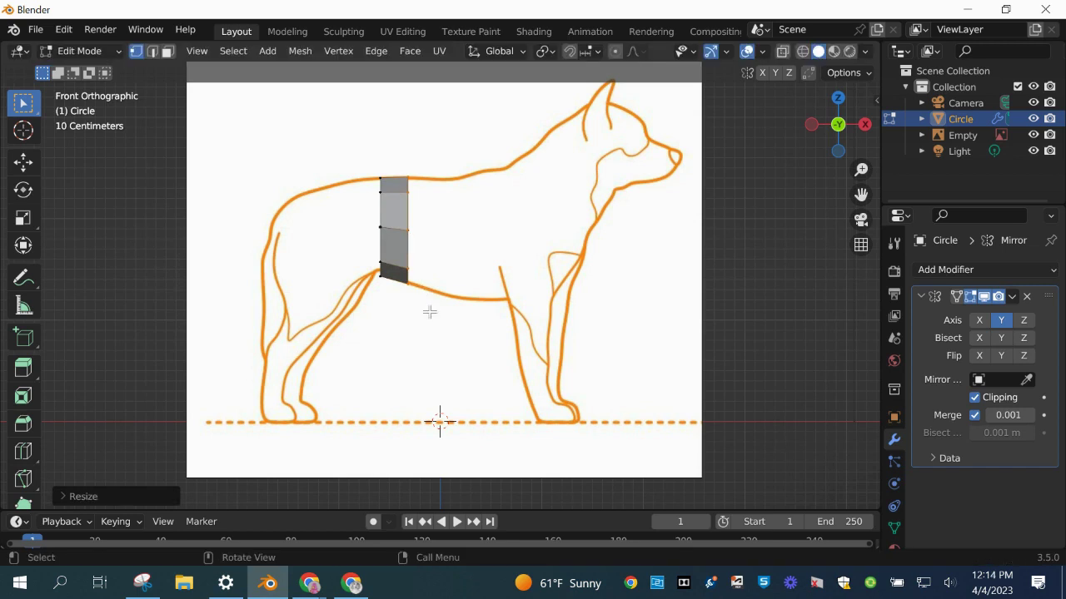
# Extrude a second ring about 0.32 m along the belly and scale it by about 1.09 to meet the back and belly lines
pyautogui.press('e')
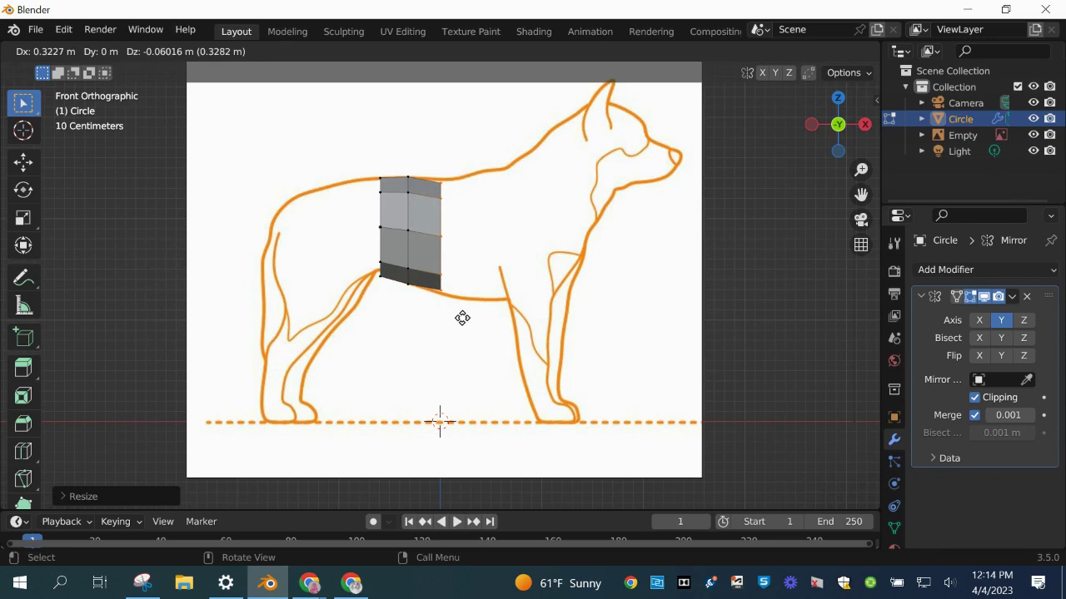
pyautogui.click(462, 318)
pyautogui.press('s')
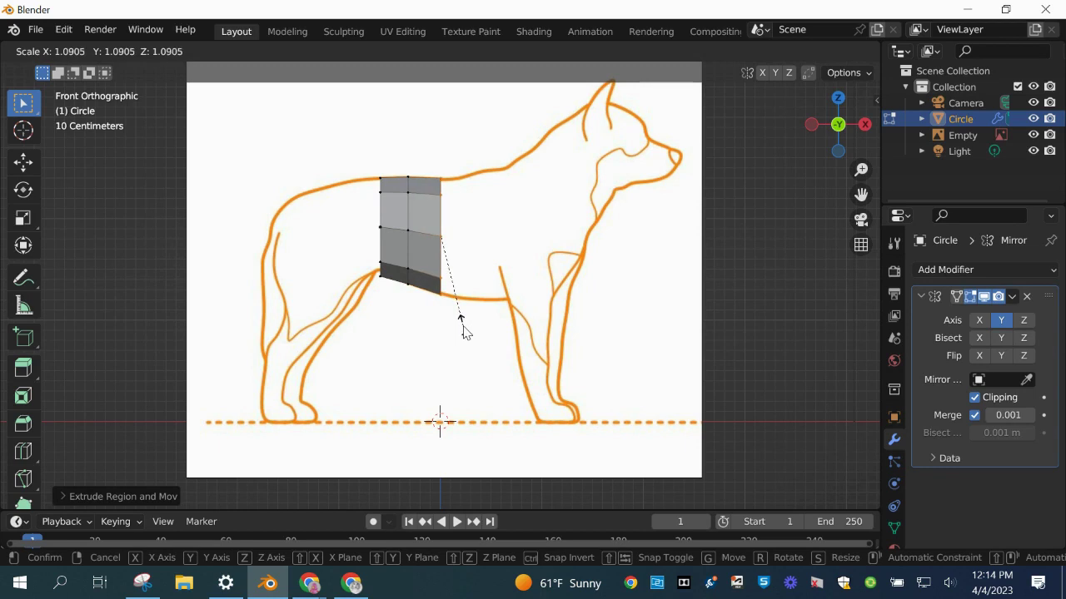
pyautogui.click(464, 327)
pyautogui.press('s')
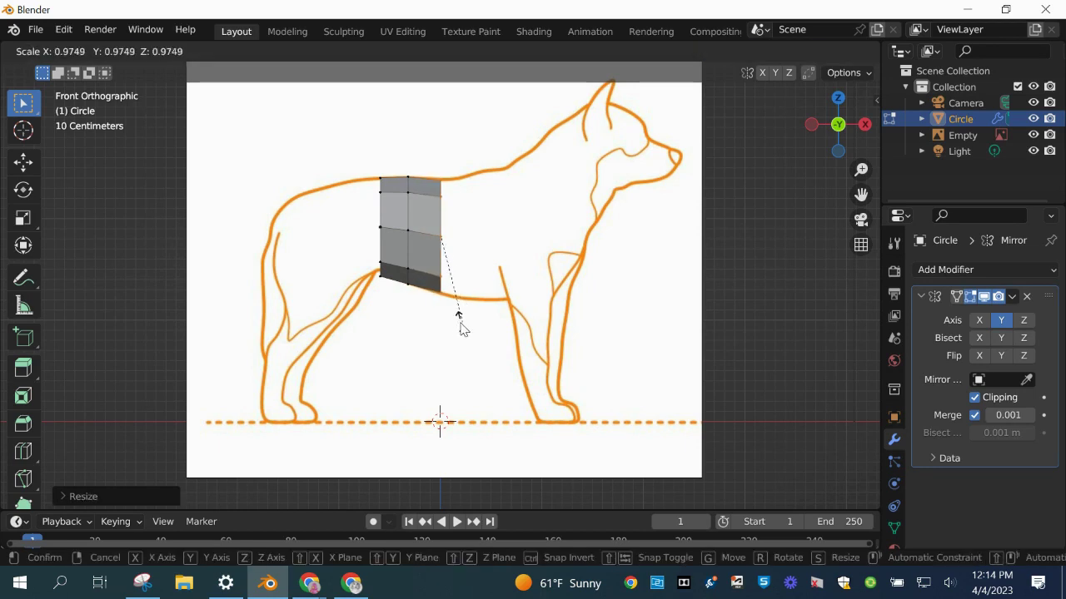
pyautogui.click(455, 326)
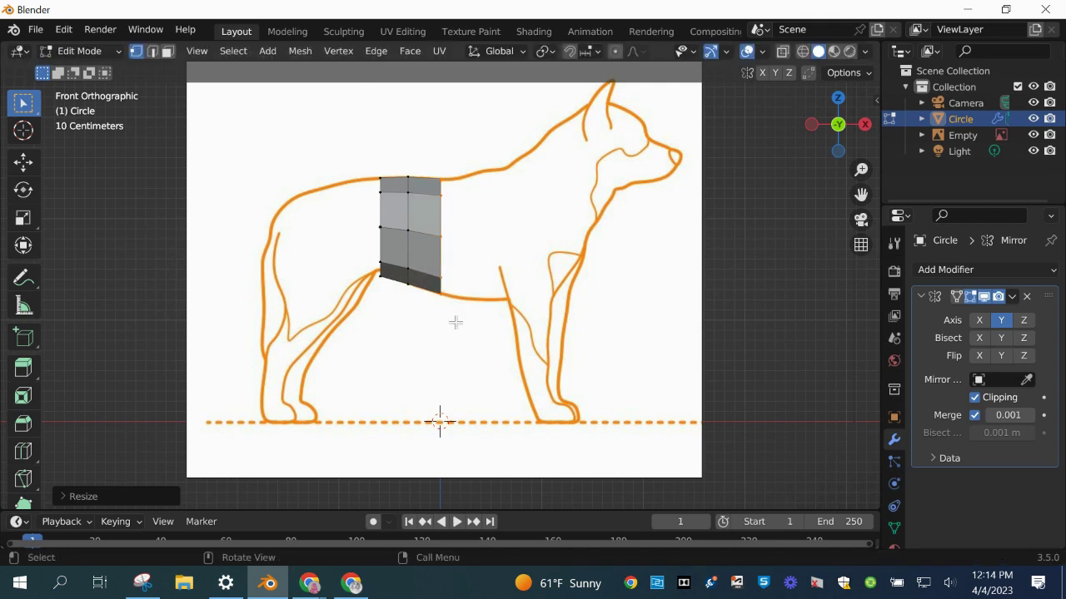
# Reselect the front ring, extrude it about 0.19 m toward the head and scale it by about 1.04 to follow the outline
pyautogui.click(455, 322)
pyautogui.moveTo(424, 152); pyautogui.dragTo(473, 320)
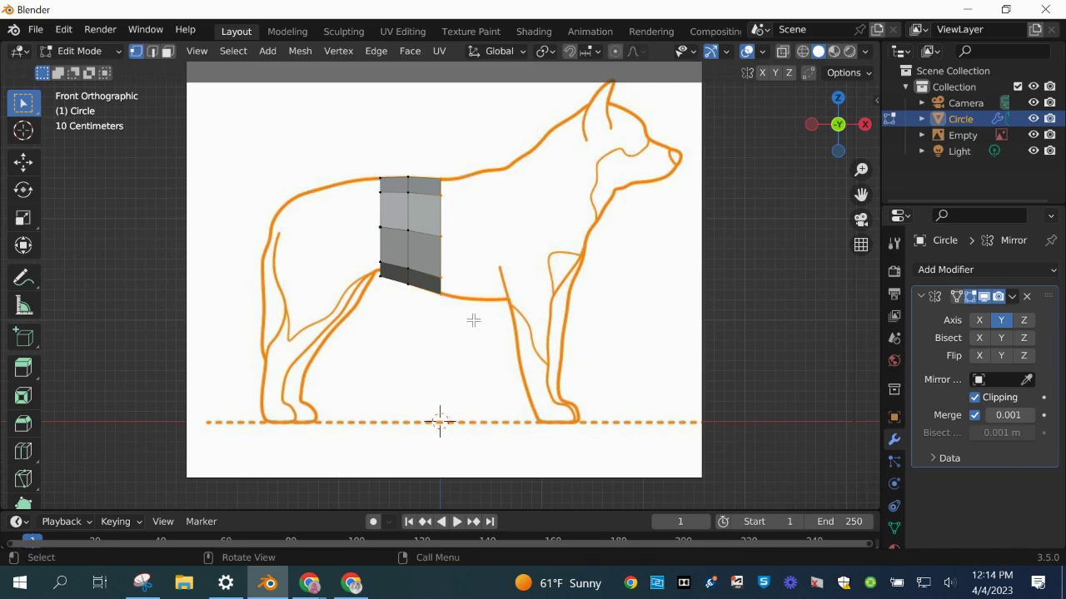
pyautogui.press('g')
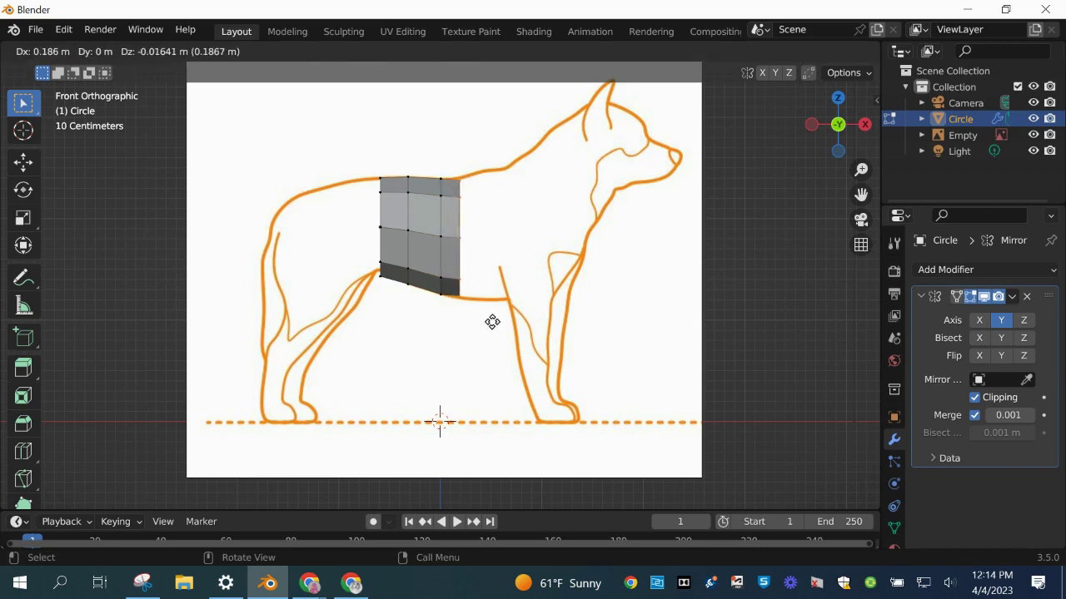
pyautogui.click(492, 321)
pyautogui.press('s')
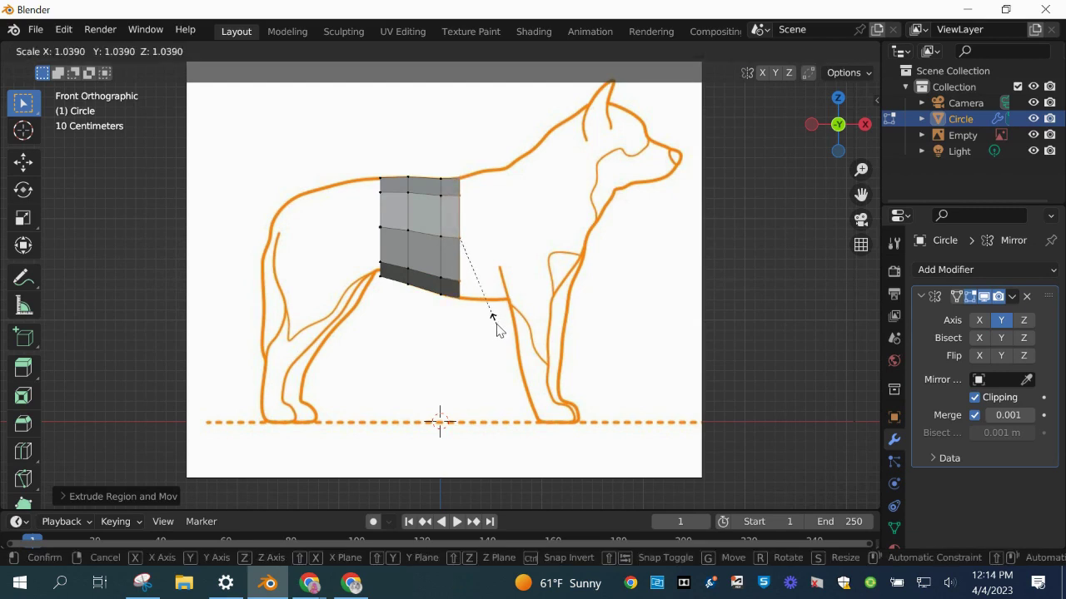
pyautogui.click(497, 327)
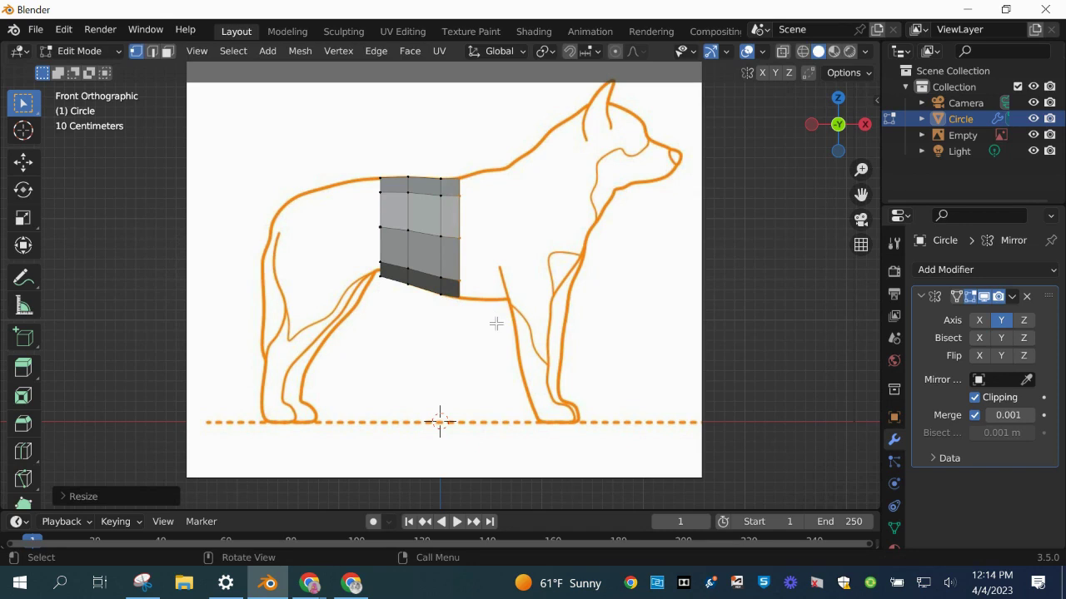
# Extrude another ring to just behind the front leg, lower it about 0.03 m and scale it by about 1.07 to fit the outline
pyautogui.press('g')
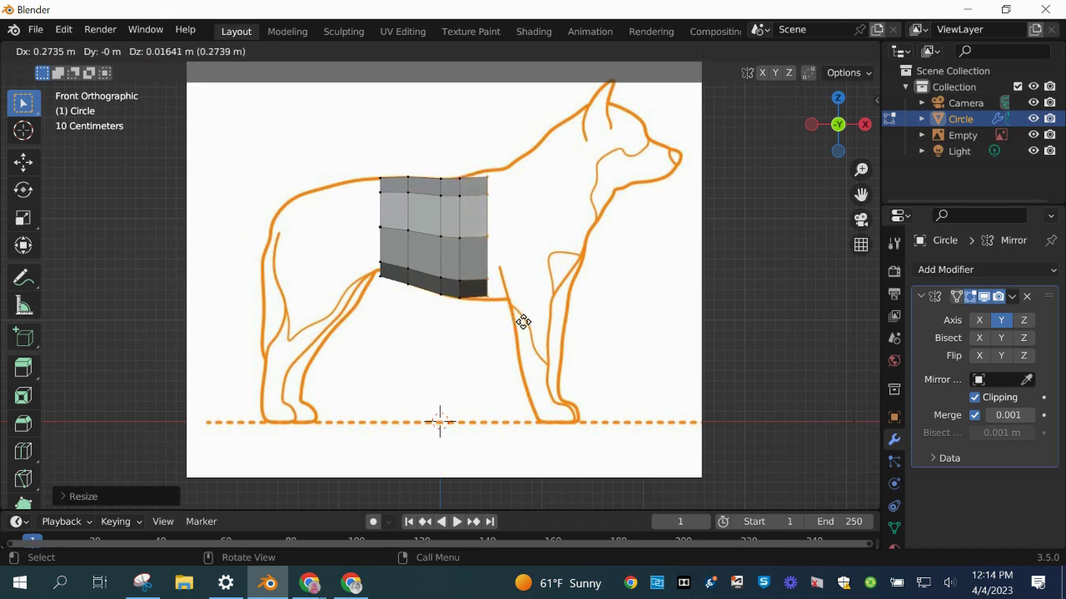
pyautogui.click(516, 317)
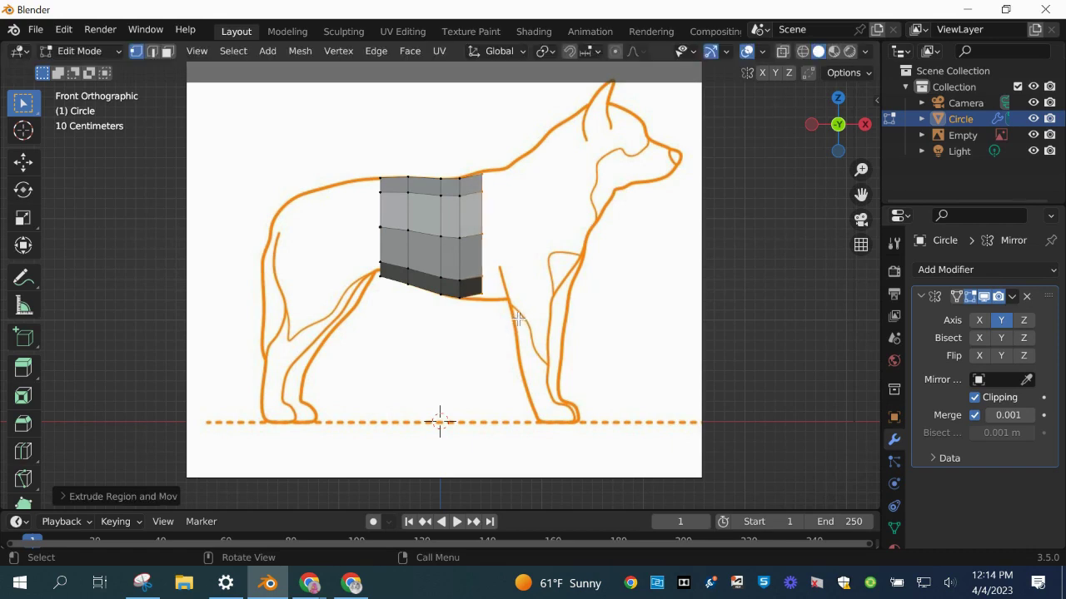
pyautogui.press('s')
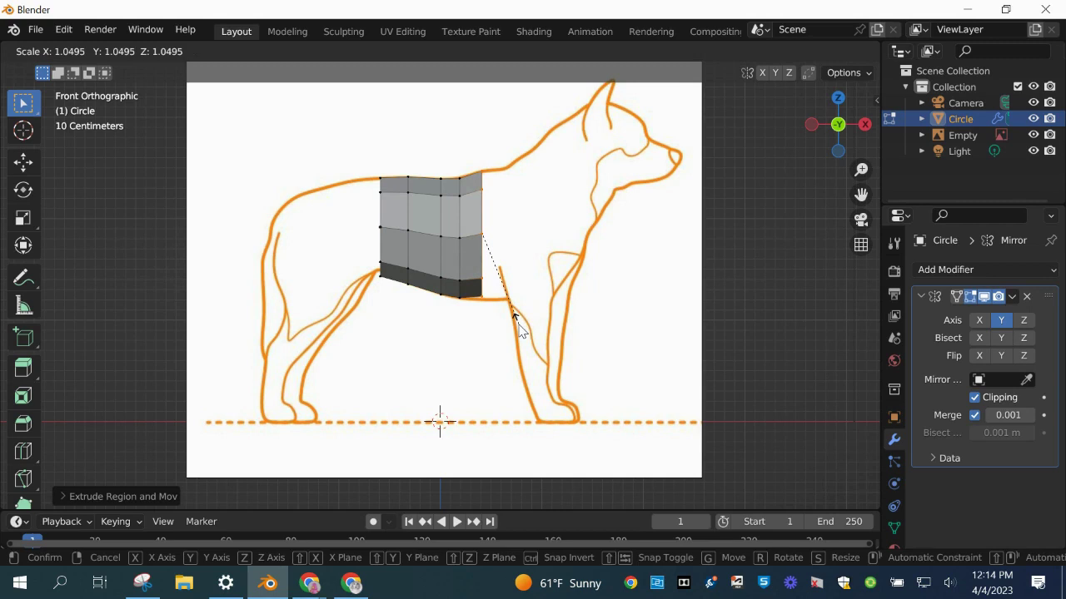
pyautogui.press('g')
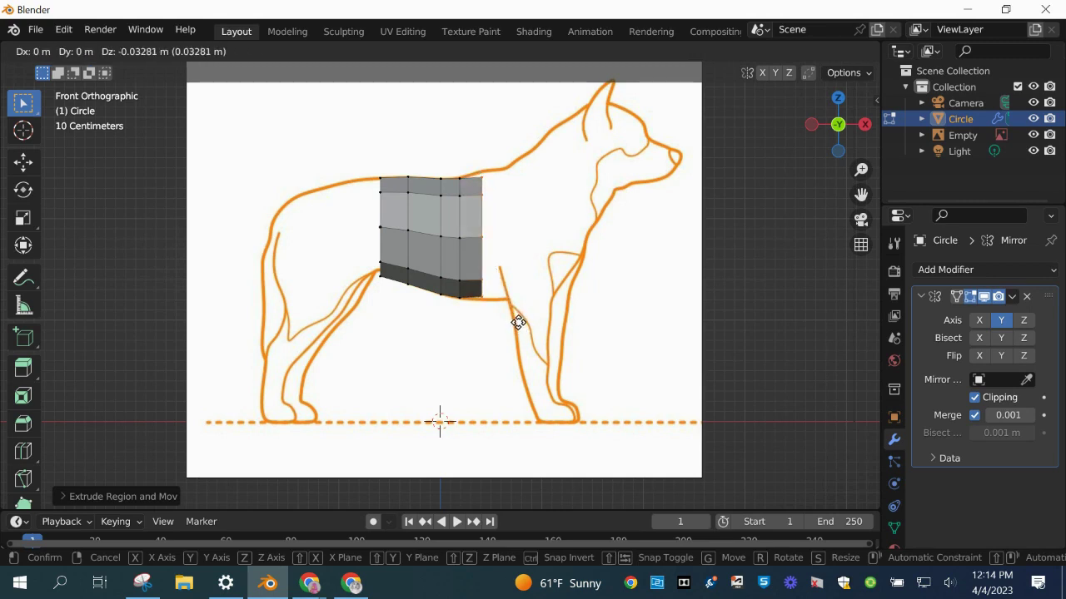
pyautogui.click(518, 321)
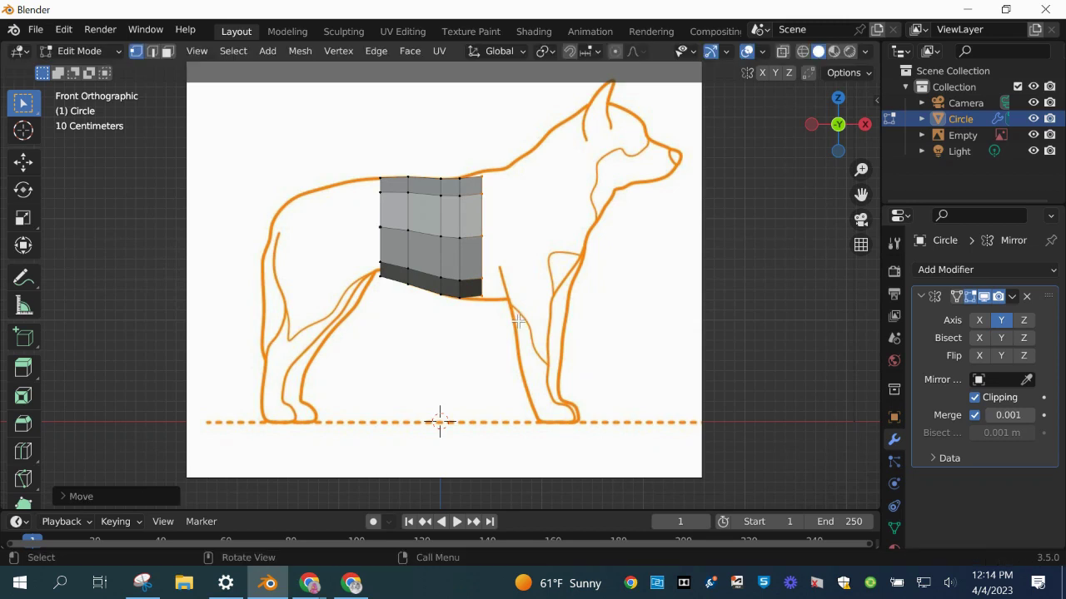
pyautogui.press('s')
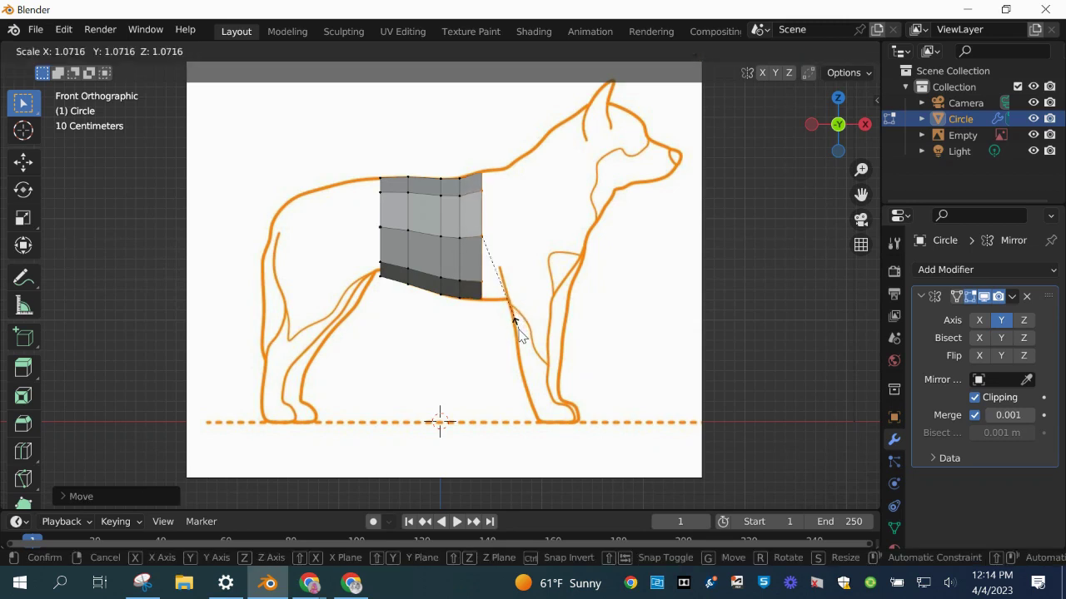
pyautogui.click(518, 330)
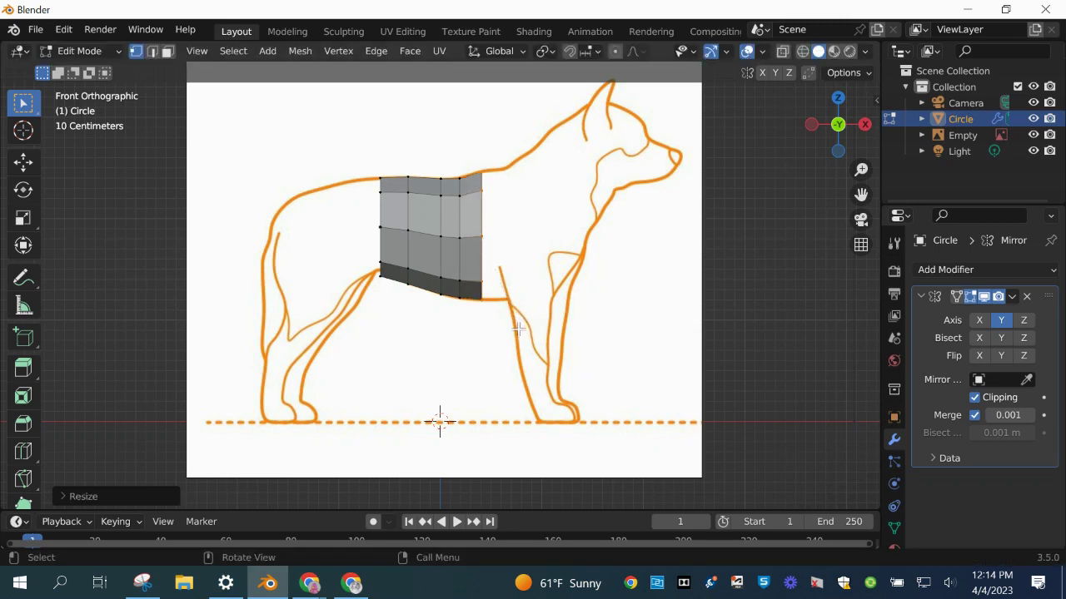
# Extrude the front ring twice toward the chest, by about 0.23 m to the front leg and about 0.34 m into the shoulder
pyautogui.press('g')
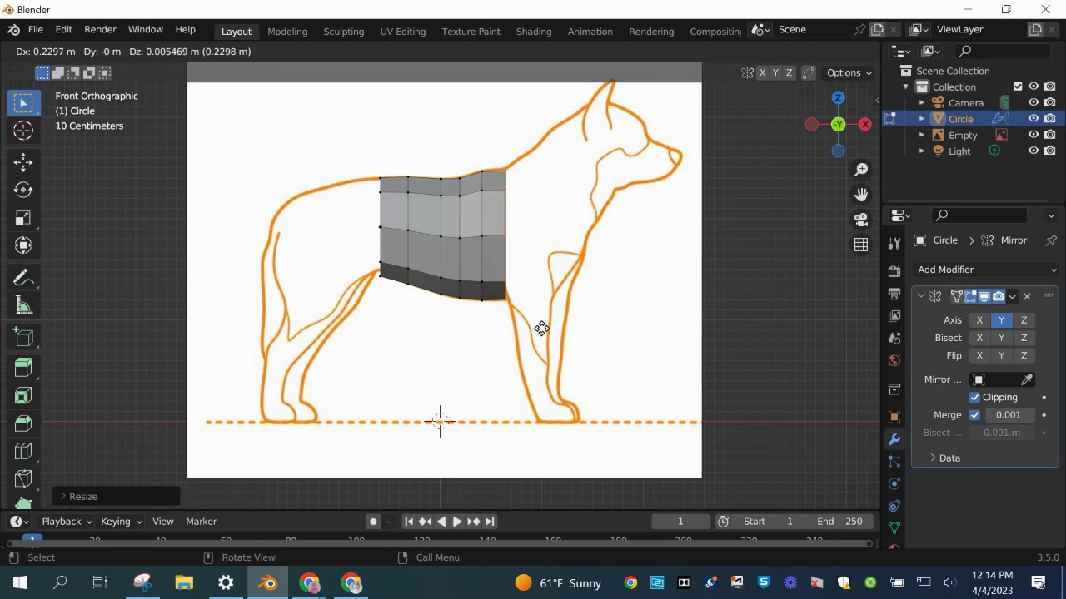
pyautogui.click(541, 329)
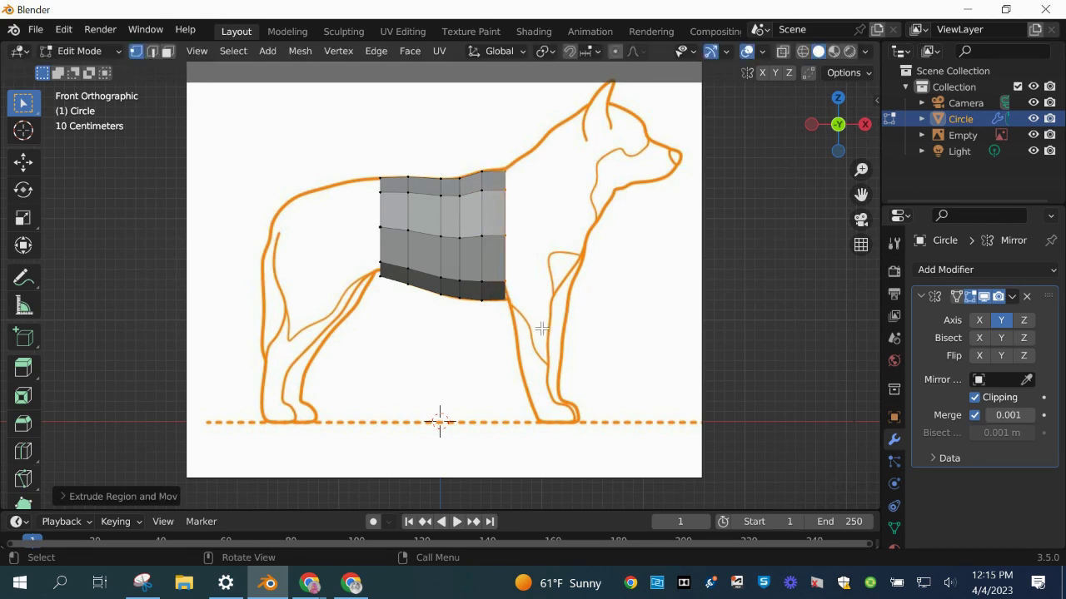
pyautogui.press('e')
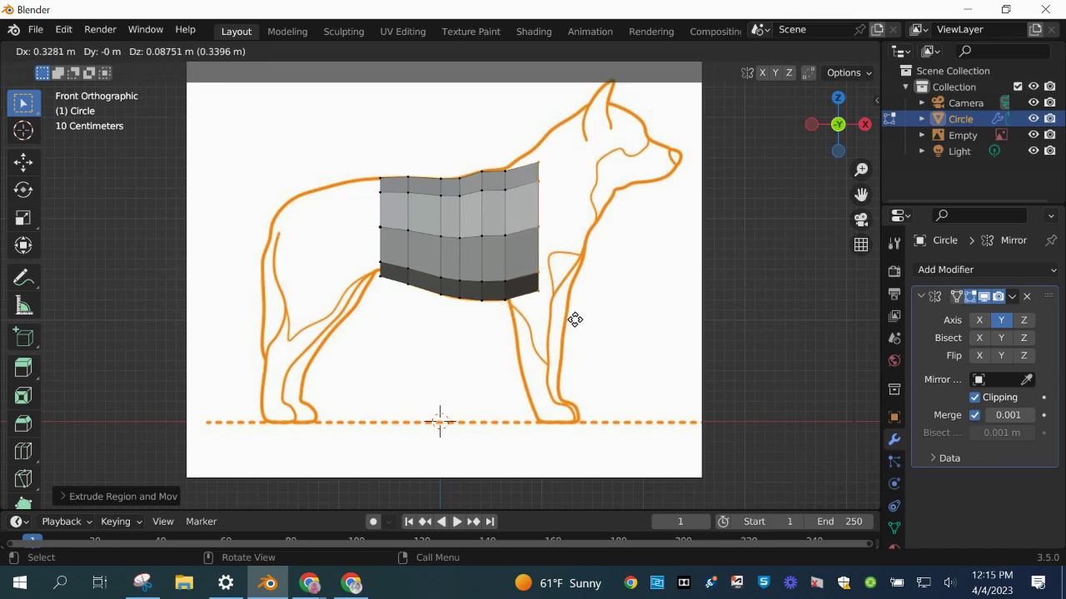
pyautogui.click(574, 320)
# Rotate the shoulder ring by about -10.7° and scale it by about 1.12 to meet the outline at the neck base and chest
pyautogui.press('r')
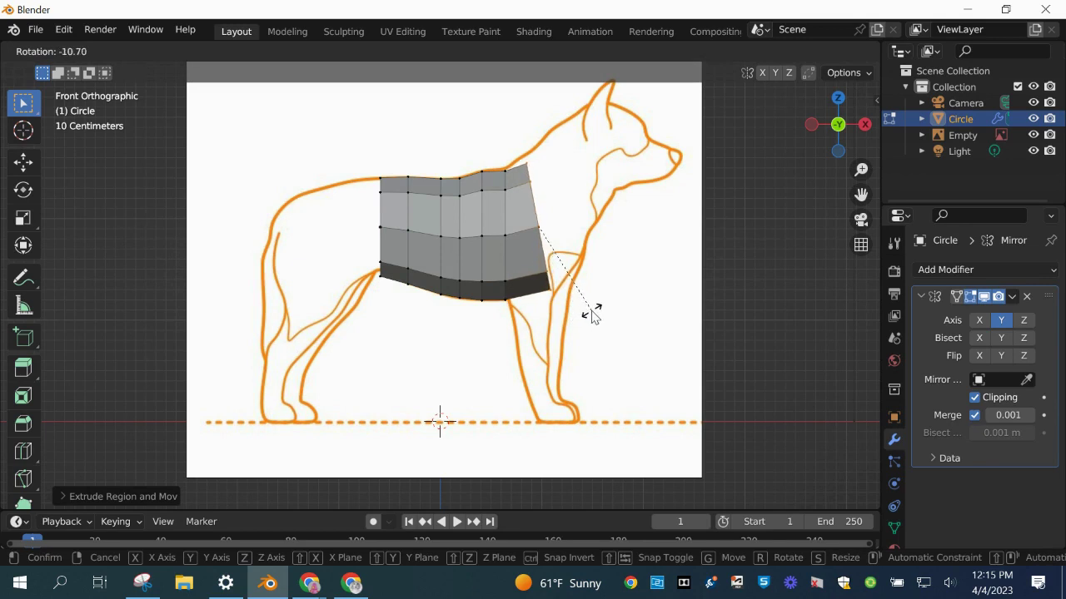
pyautogui.click(591, 314)
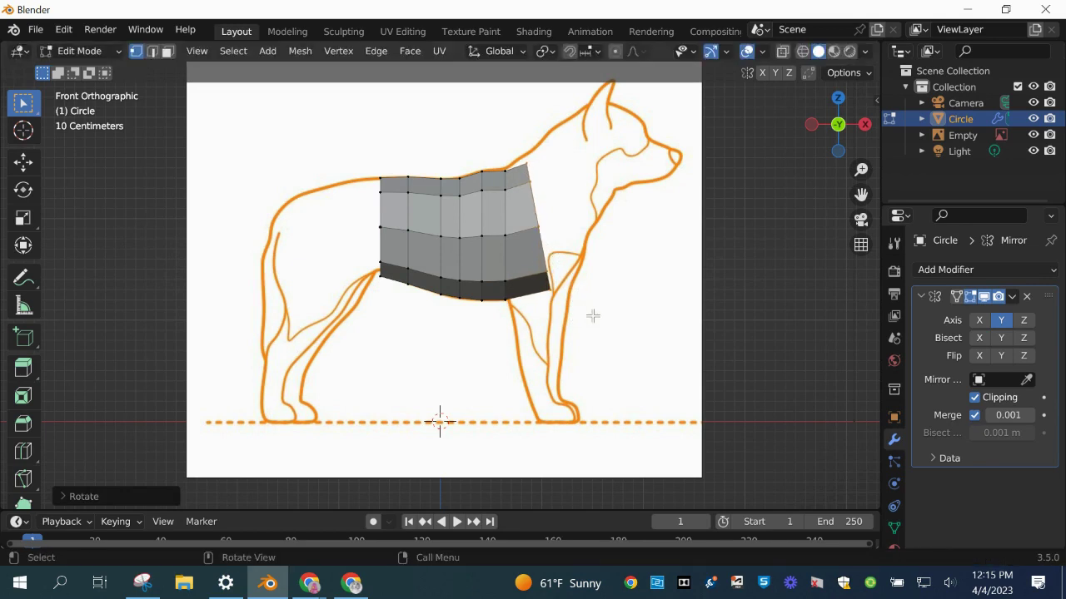
pyautogui.press('s')
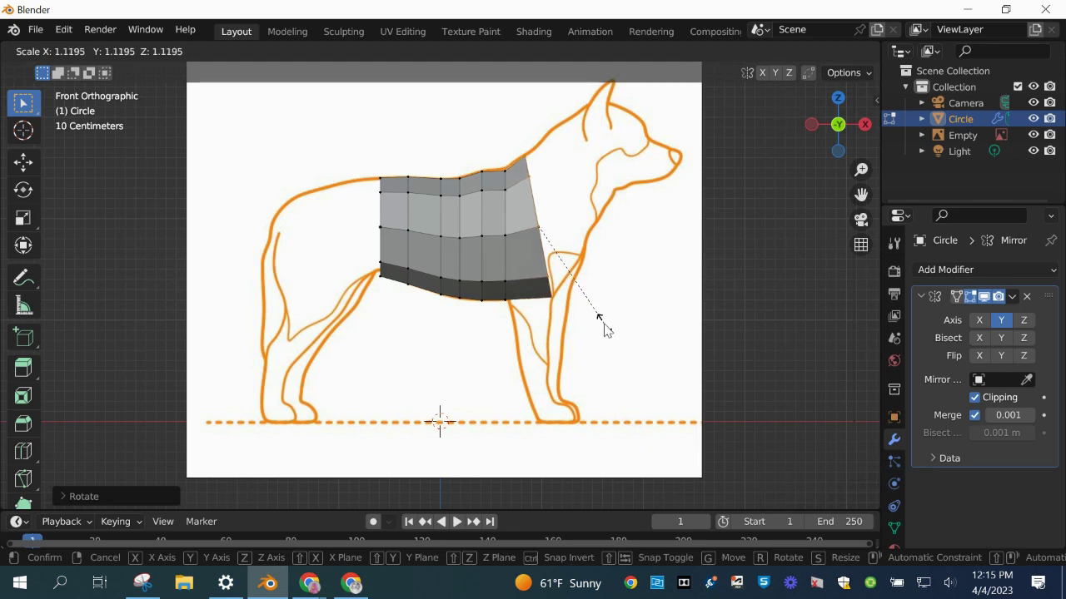
pyautogui.click(603, 323)
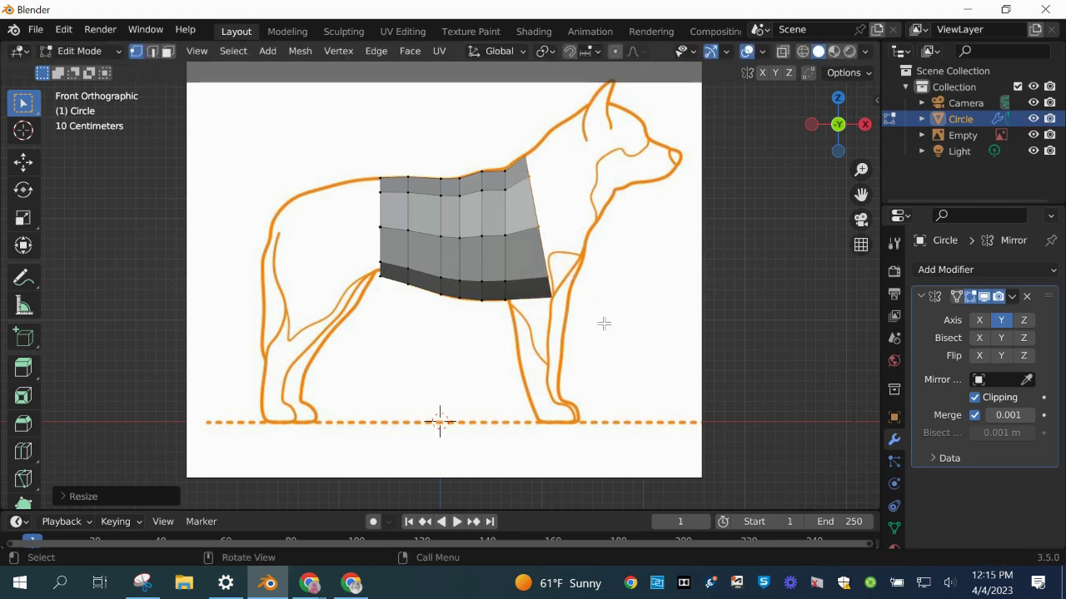
# Extrude the front ring about 0.33 m up toward the neck and scale it down slightly to fit the outline
pyautogui.press('e')
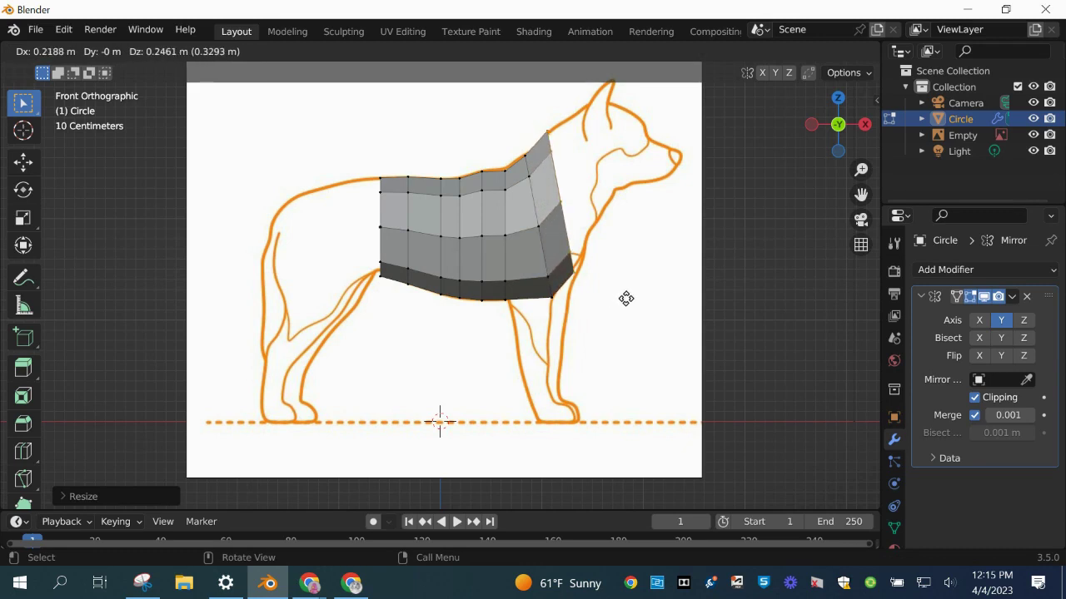
pyautogui.click(626, 298)
pyautogui.press('s')
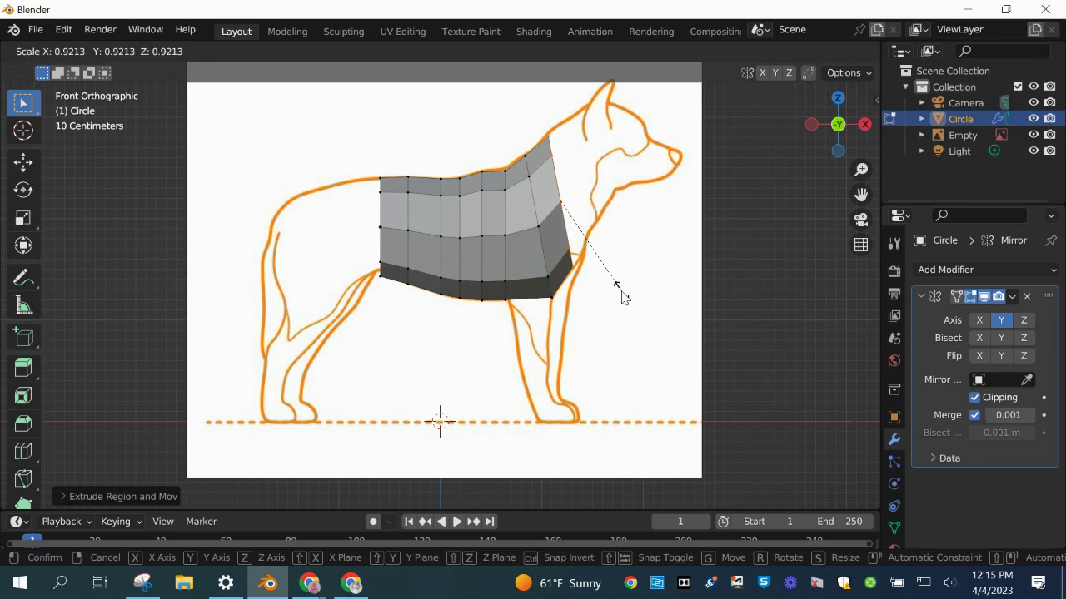
pyautogui.click(626, 293)
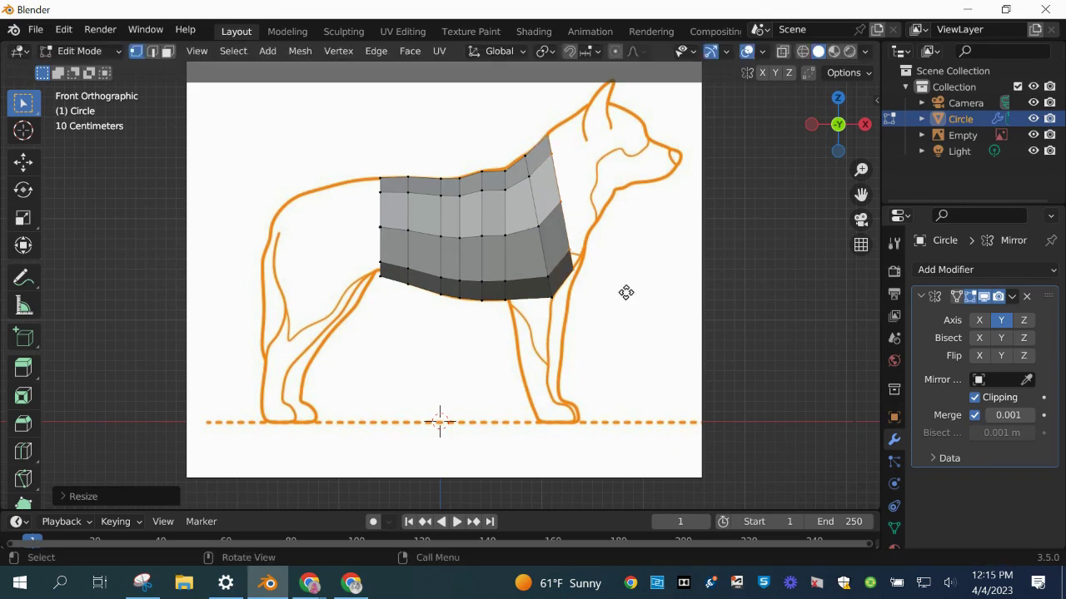
# Extrude another ring about 0.33 m up the neck and scale it by about 0.83 to match the neck's width
pyautogui.press('g')
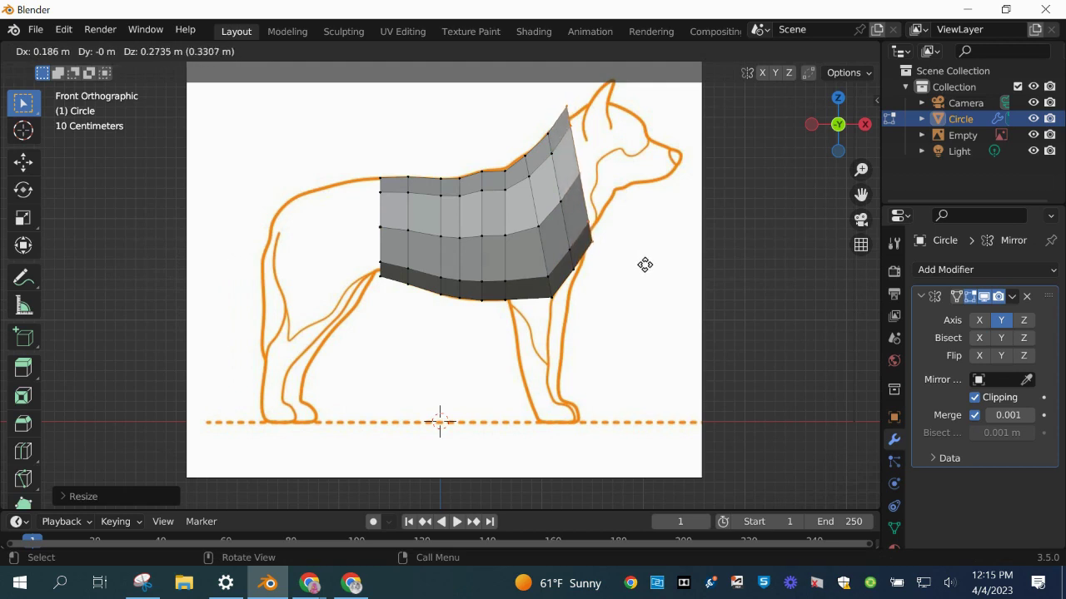
pyautogui.click(645, 265)
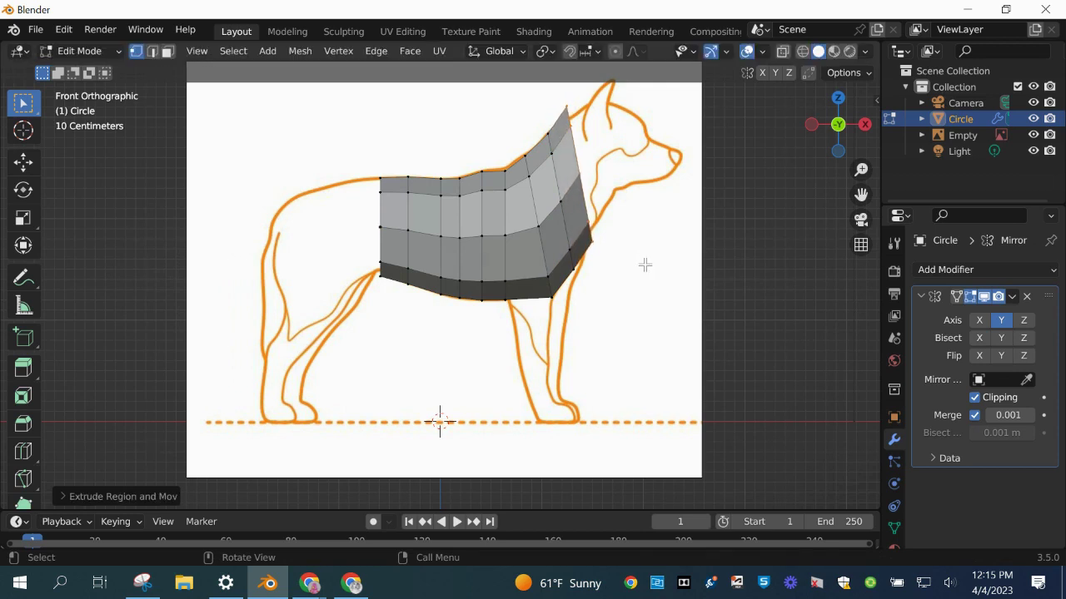
pyautogui.press('s')
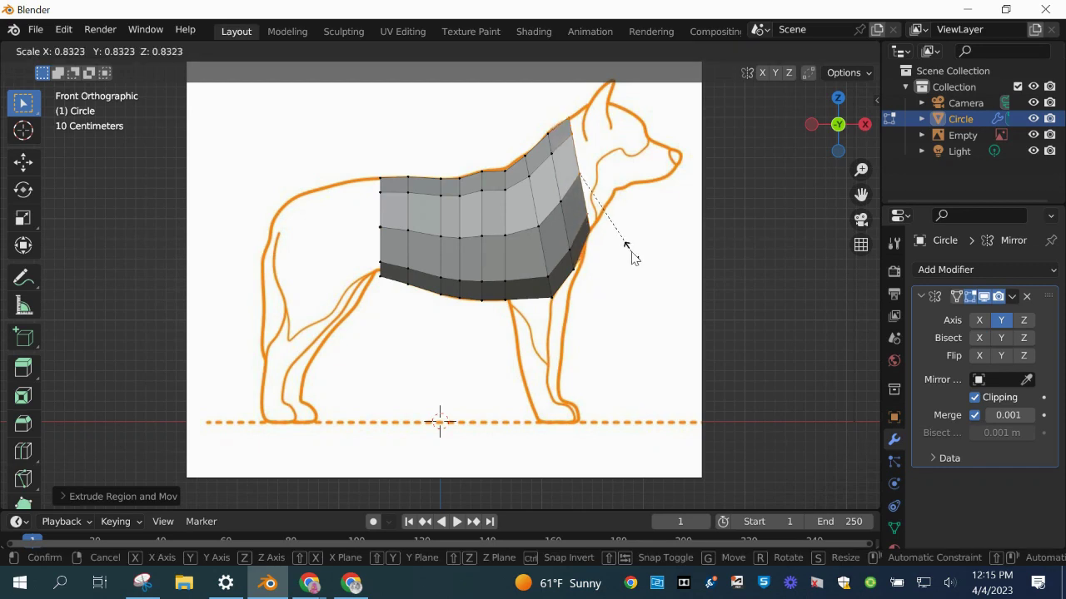
pyautogui.click(631, 250)
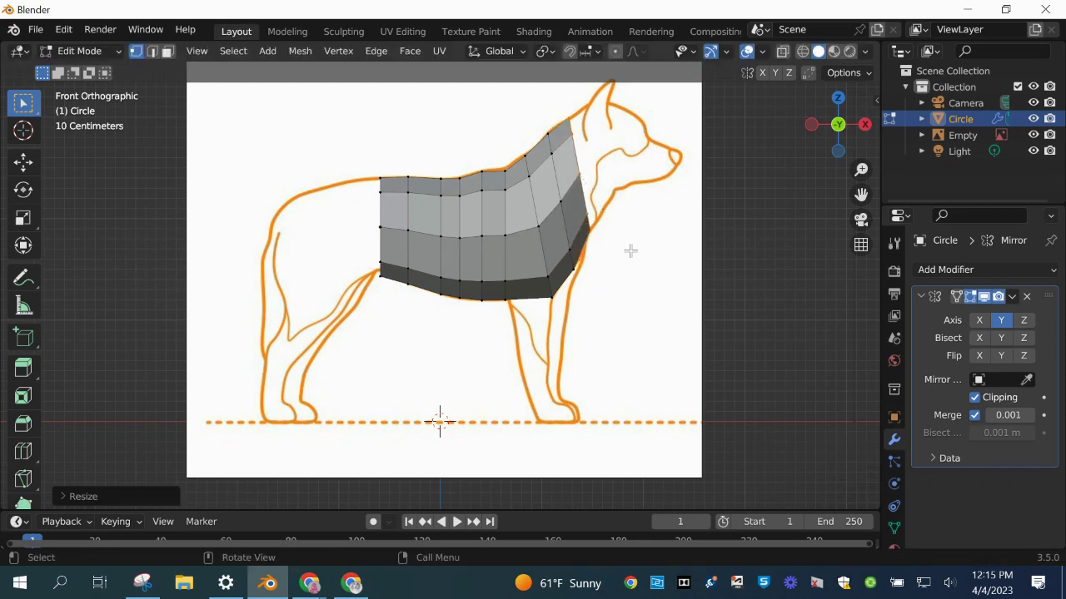
# Extrude the neck ring about 0.44 m toward the base of the head and rotate it by about -14°
pyautogui.press('e')
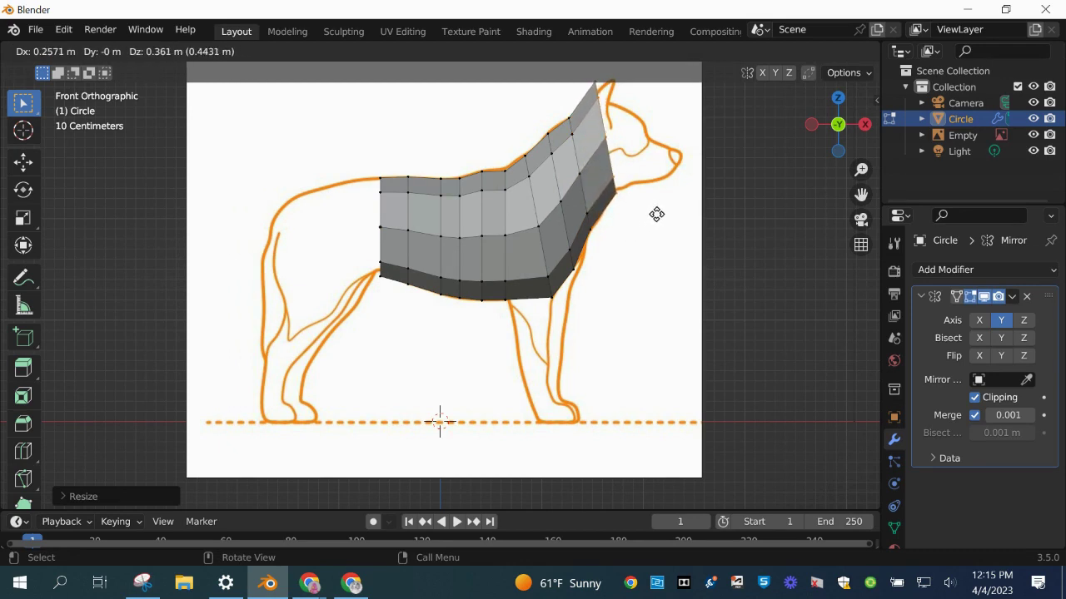
pyautogui.click(655, 216)
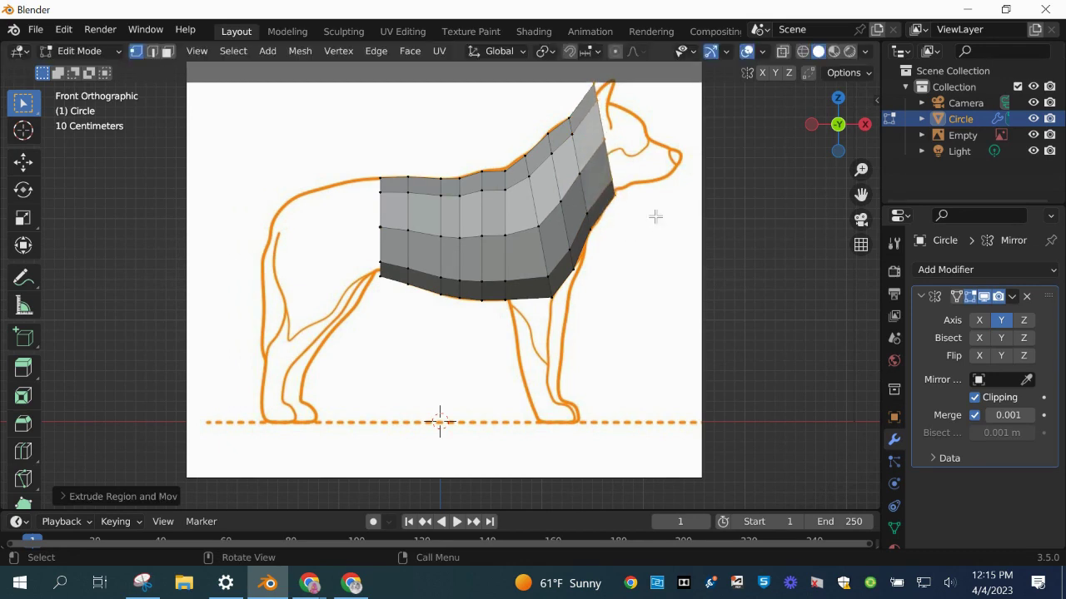
pyautogui.press('r')
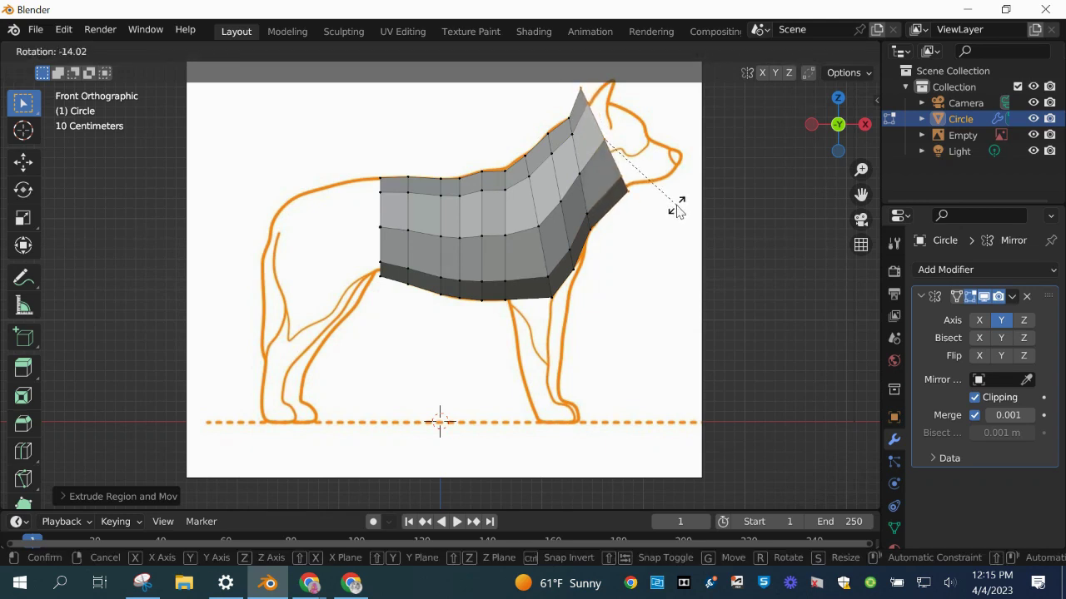
pyautogui.click(676, 205)
# Lower the head-base ring about 0.11 m, scale it by about 0.79 and nudge it up about 0.02 m onto the outline
pyautogui.press('g')
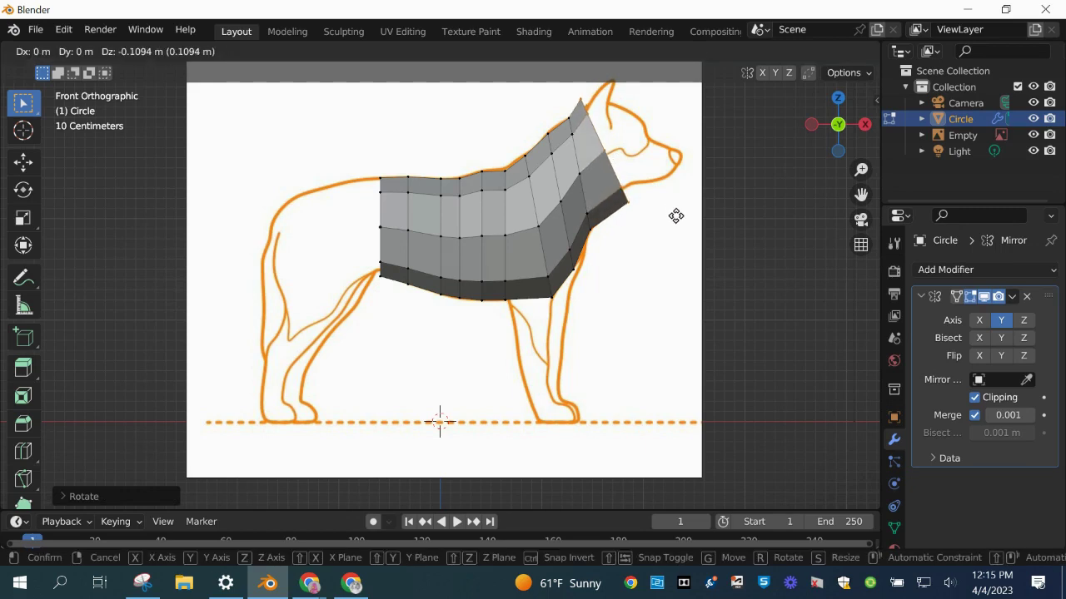
pyautogui.click(676, 216)
pyautogui.press('s')
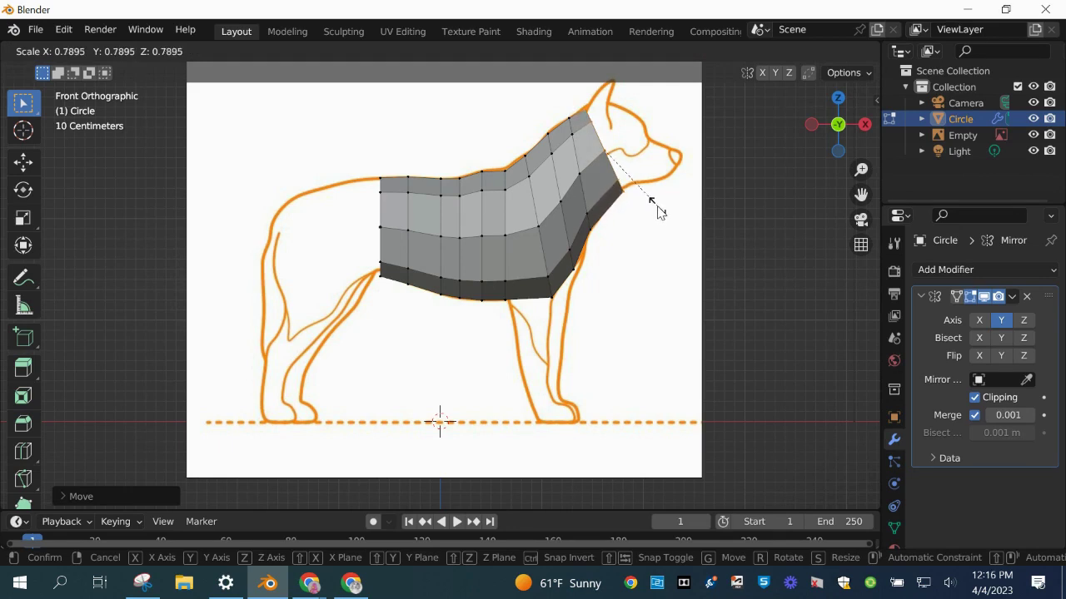
pyautogui.click(657, 208)
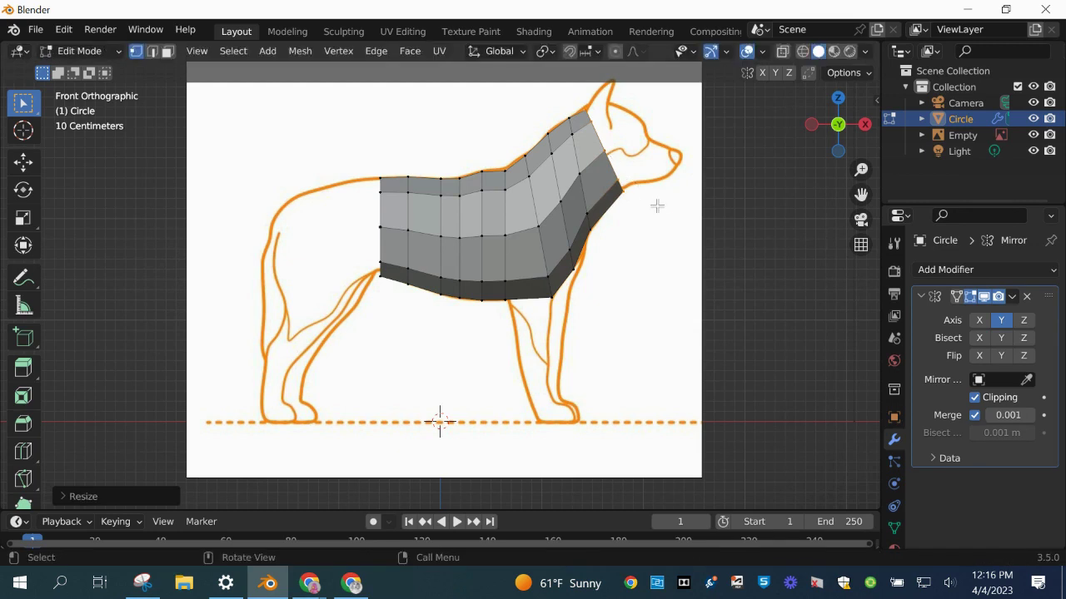
pyautogui.press('g')
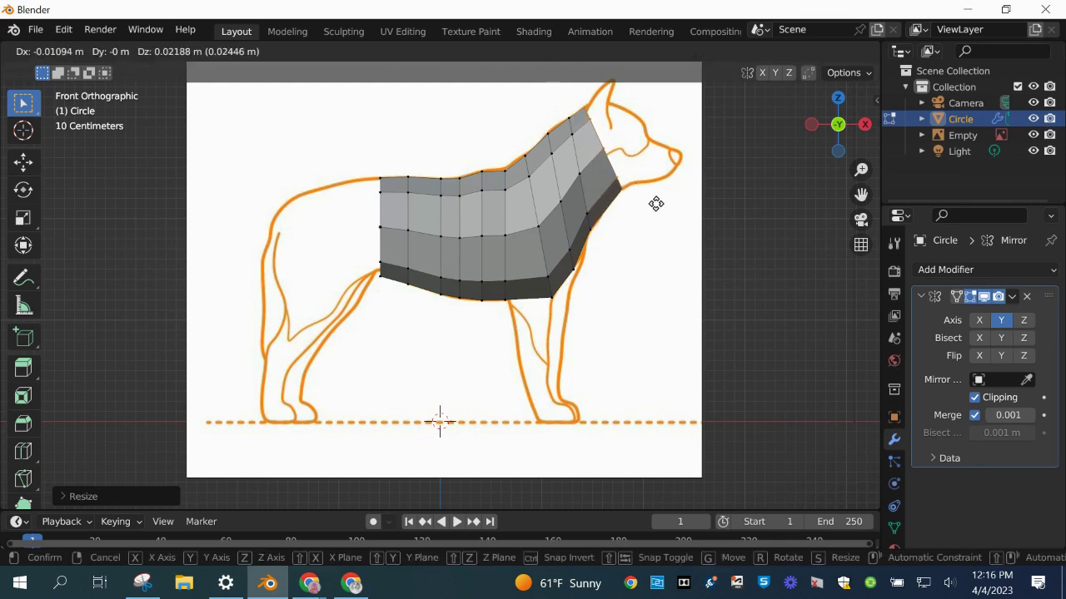
pyautogui.click(657, 203)
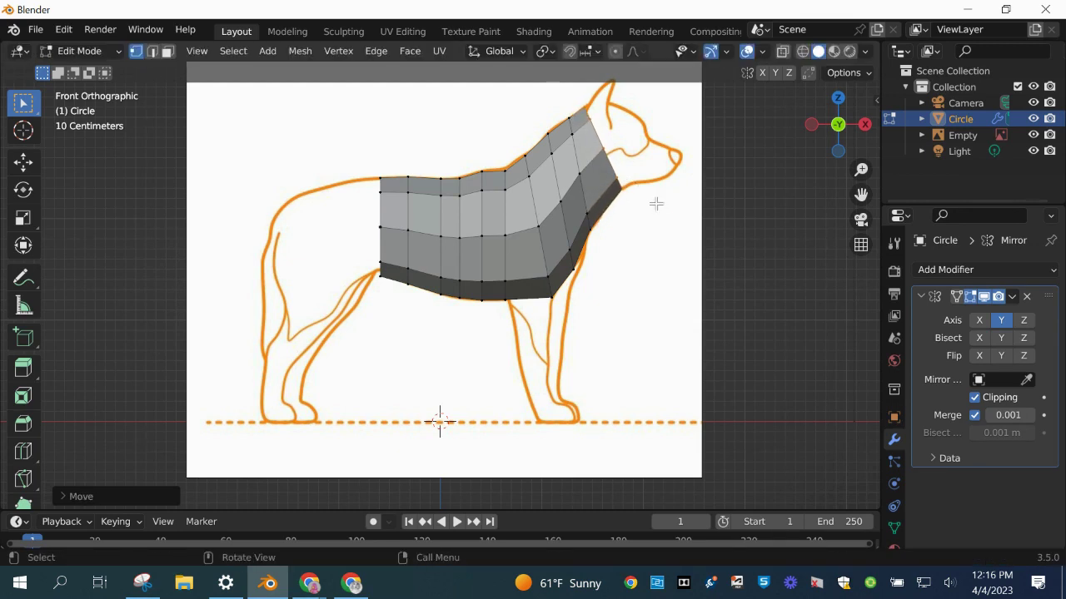
# Turn on X-ray and extrude the front ring twice into the head, a short segment at the ear and about 0.37 m toward the muzzle
pyautogui.click(782, 52)
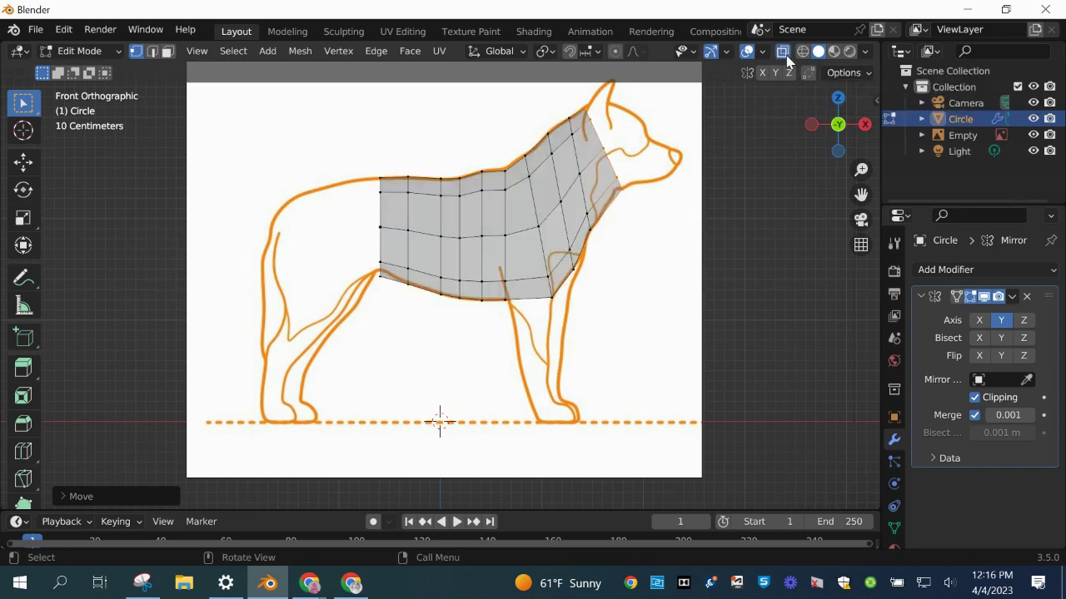
pyautogui.moveTo(619, 190); pyautogui.dragTo(635, 178)
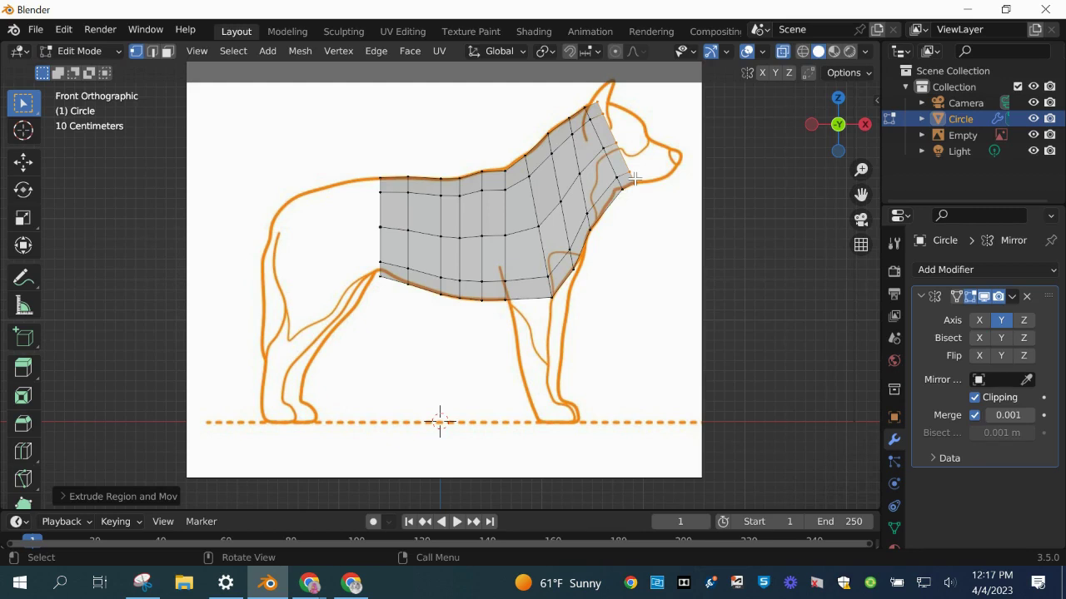
pyautogui.press('e')
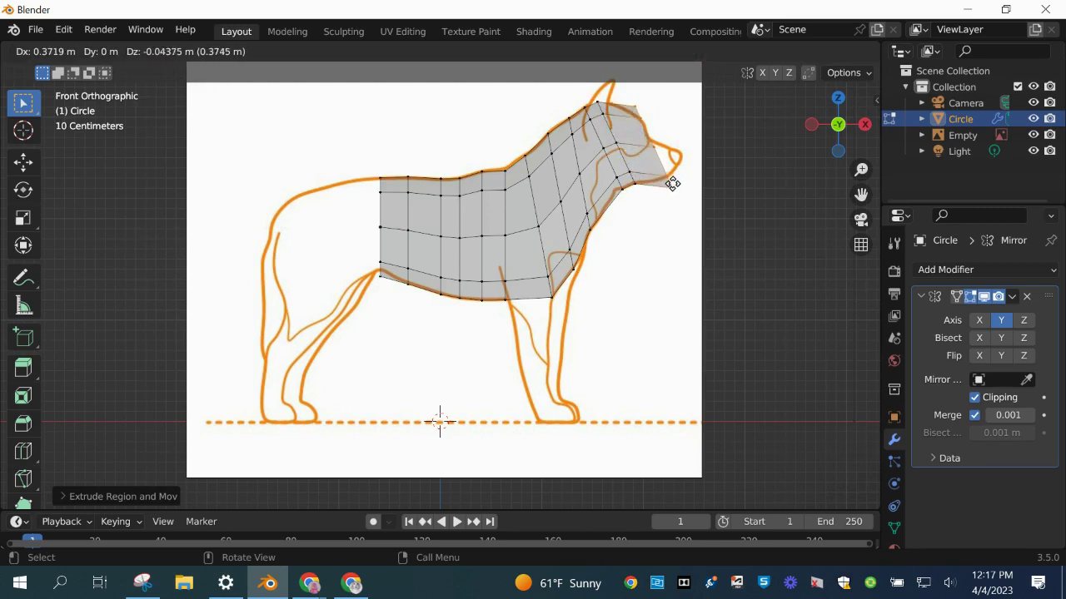
pyautogui.click(672, 184)
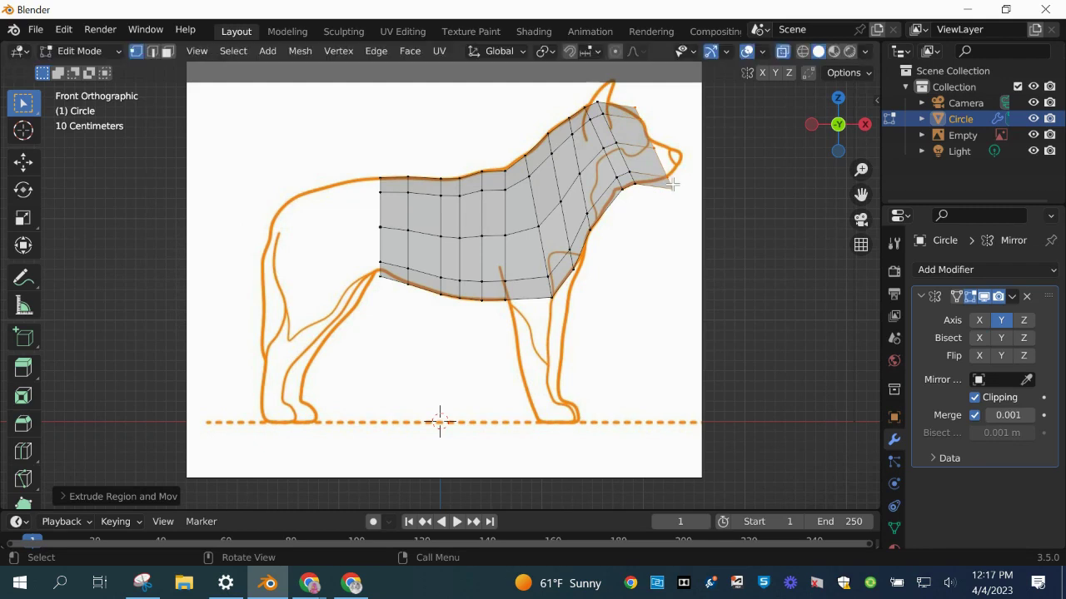
# Rotate the front head ring by about 18.4°, move it back about 0.10 m and scale it by about 0.70
pyautogui.press('r')
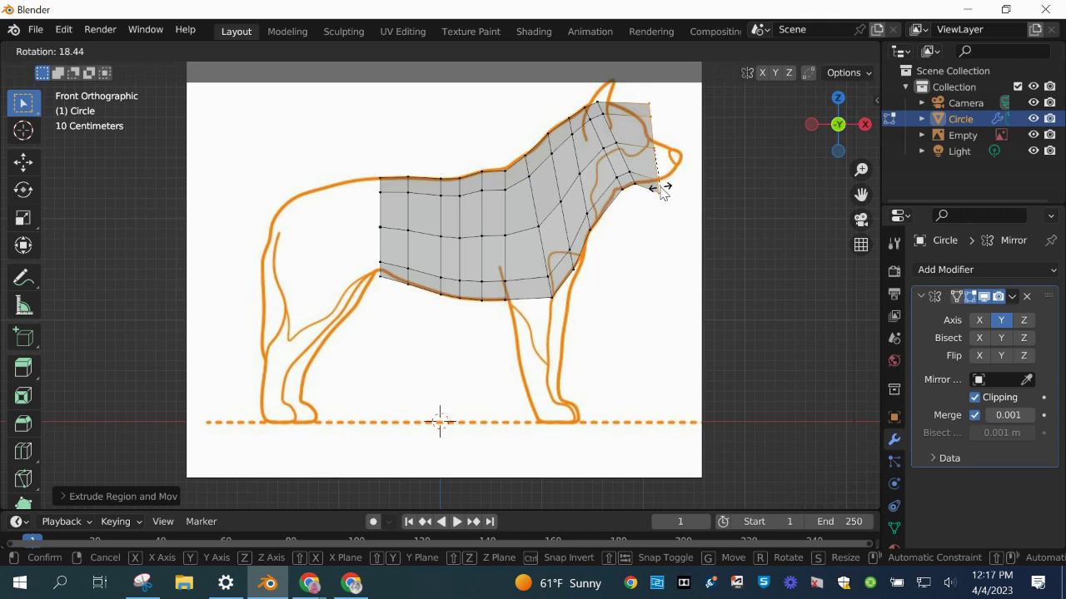
pyautogui.click(660, 188)
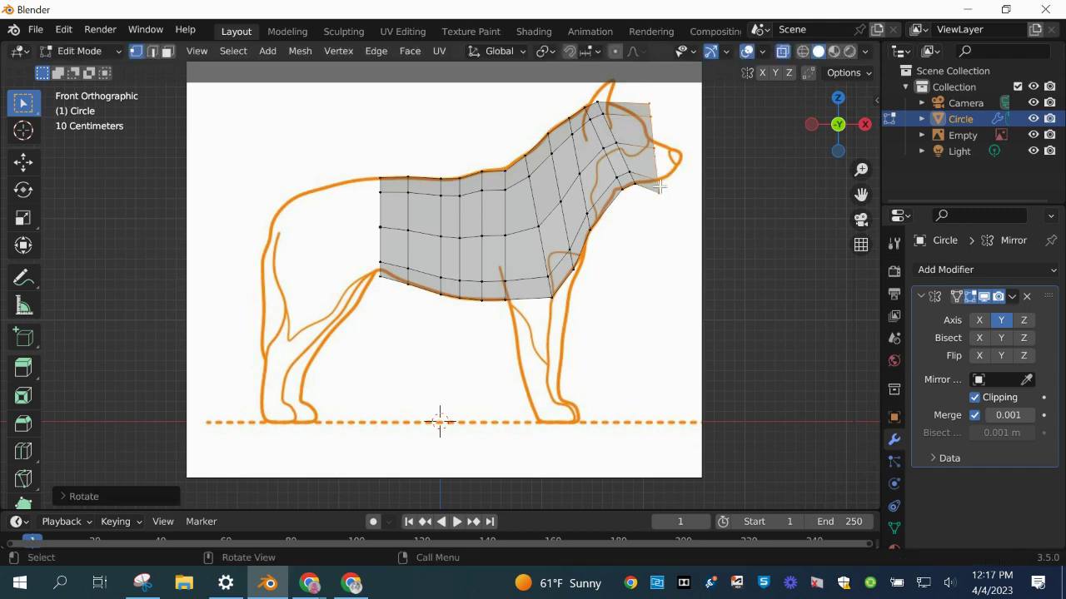
pyautogui.press('g')
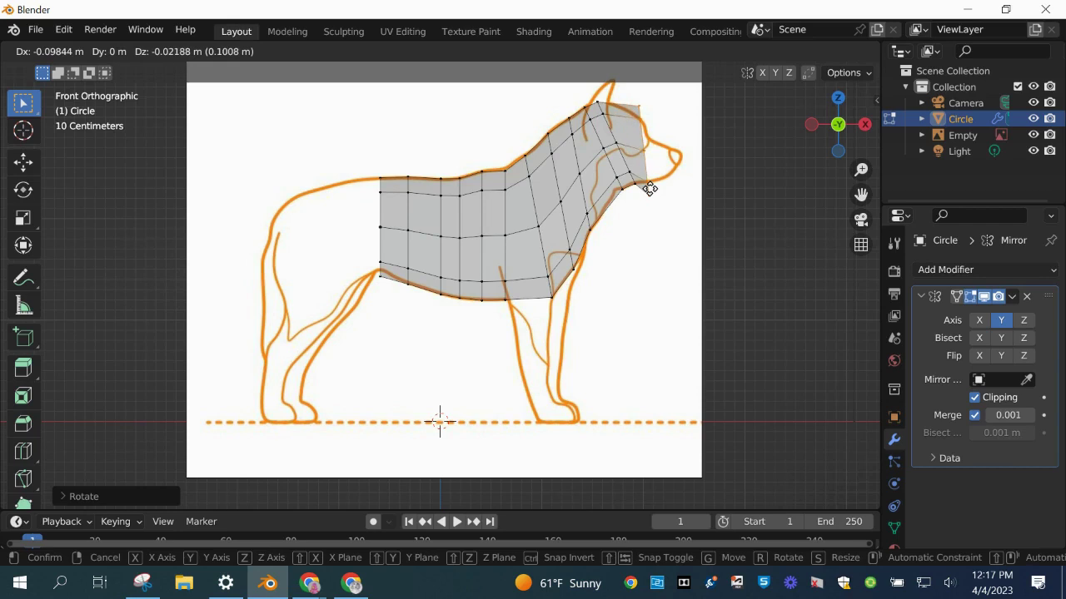
pyautogui.click(649, 189)
pyautogui.press('s')
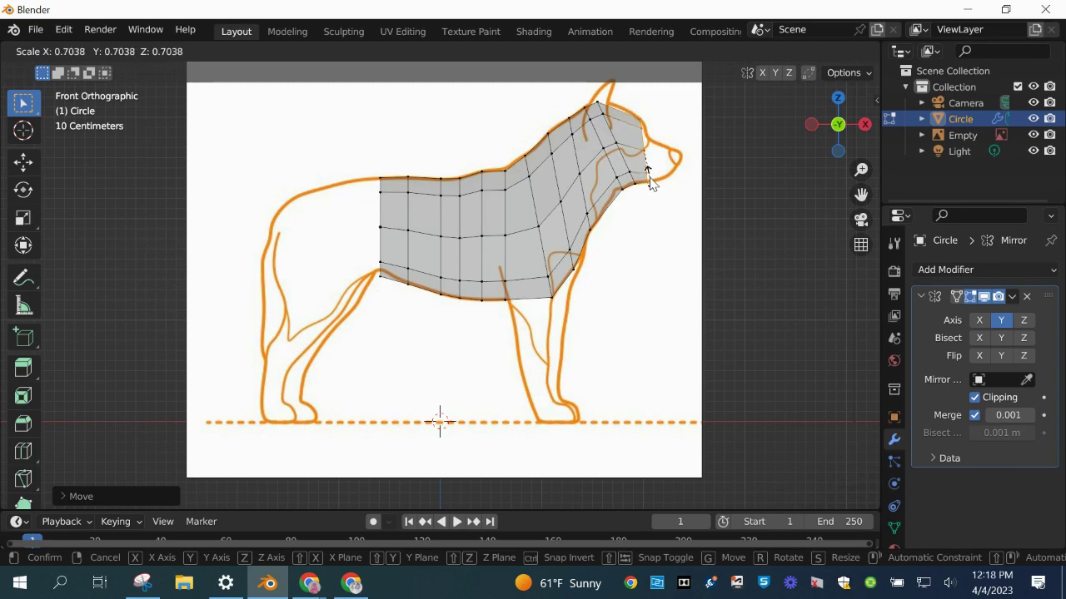
pyautogui.click(649, 180)
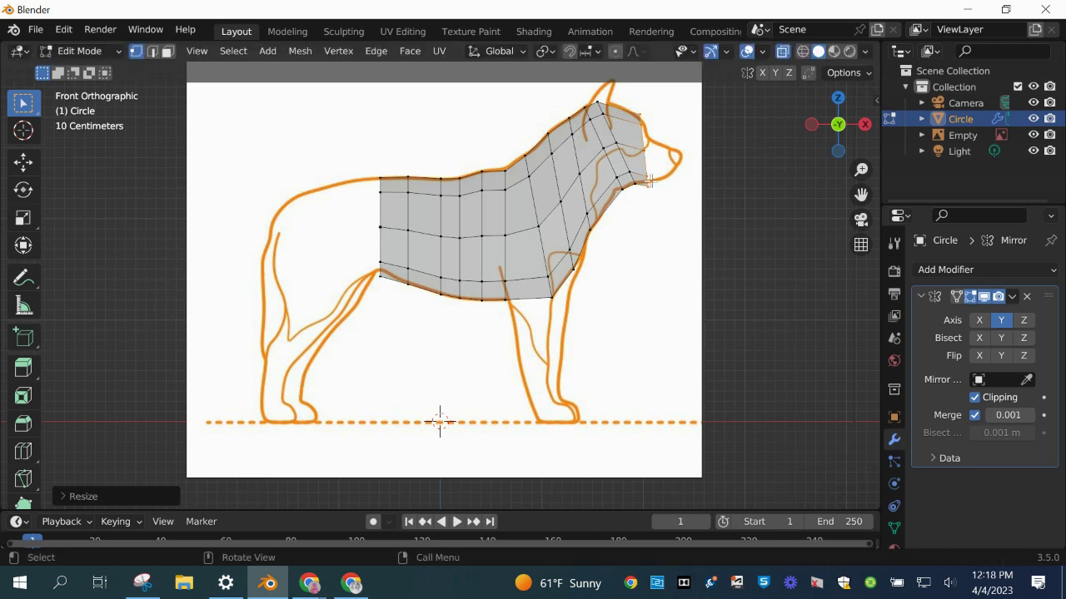
# Raise the front head ring about 0.03 m and scale it by about 0.94 to fit between forehead and jaw
pyautogui.press('g')
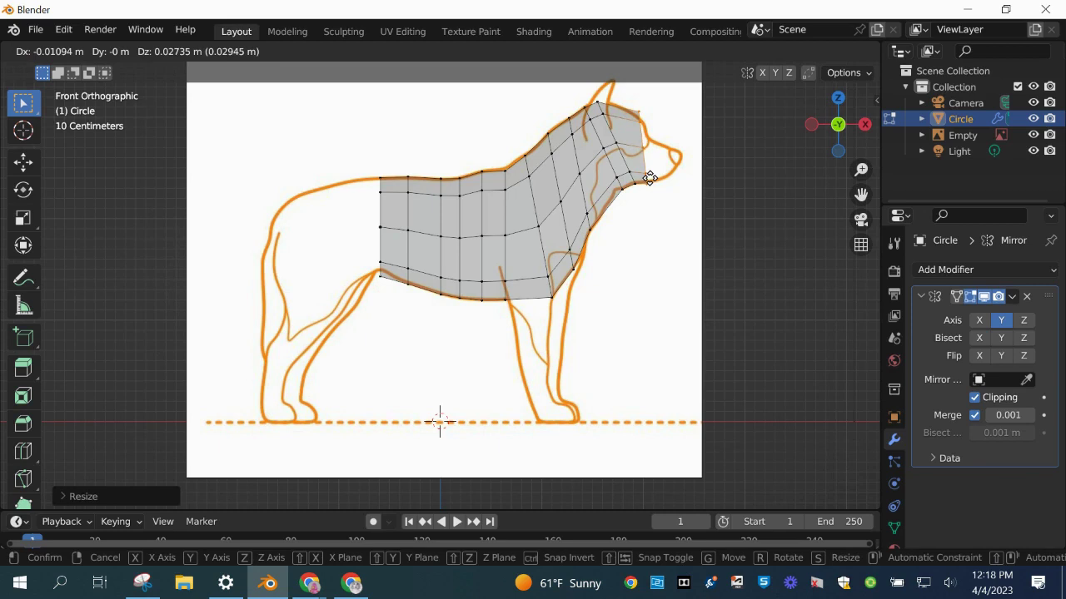
pyautogui.click(648, 179)
pyautogui.press('s')
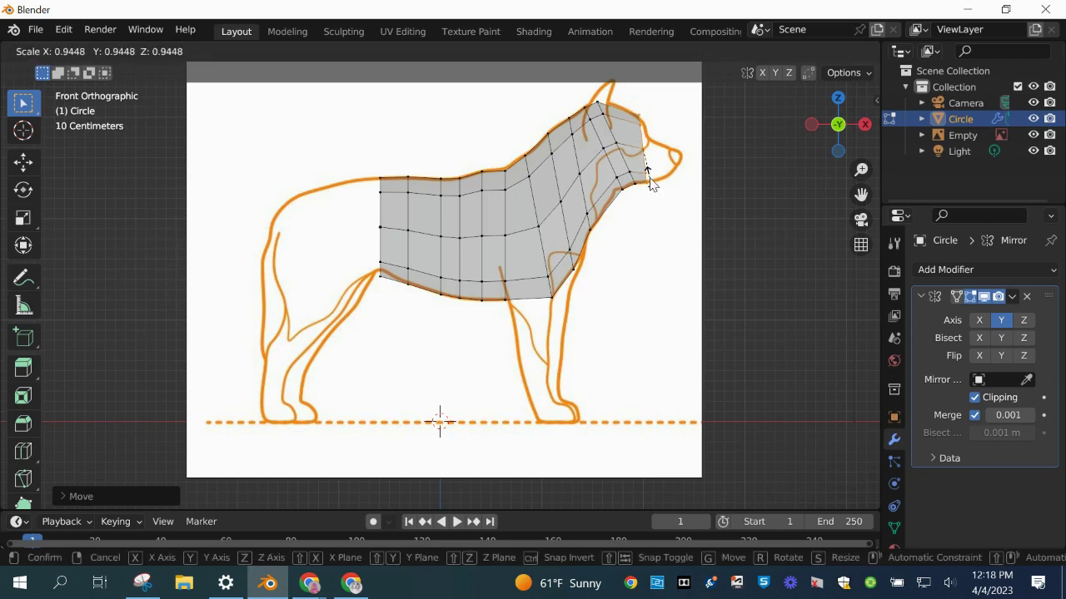
pyautogui.click(650, 178)
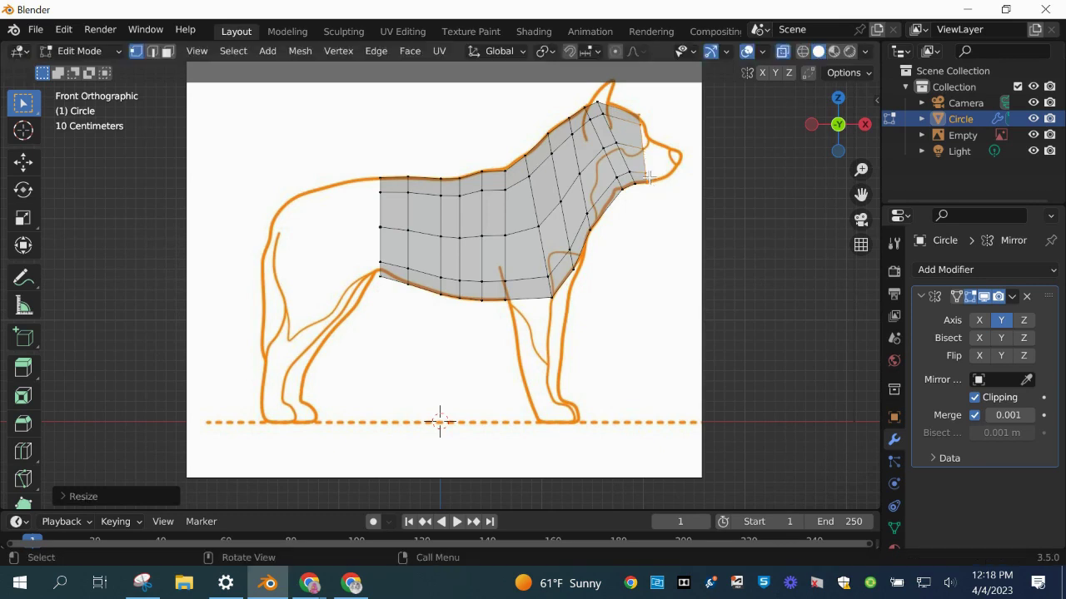
# Extrude the front ring about 0.10 m to the base of the muzzle and scale it by about 0.73
pyautogui.press('g')
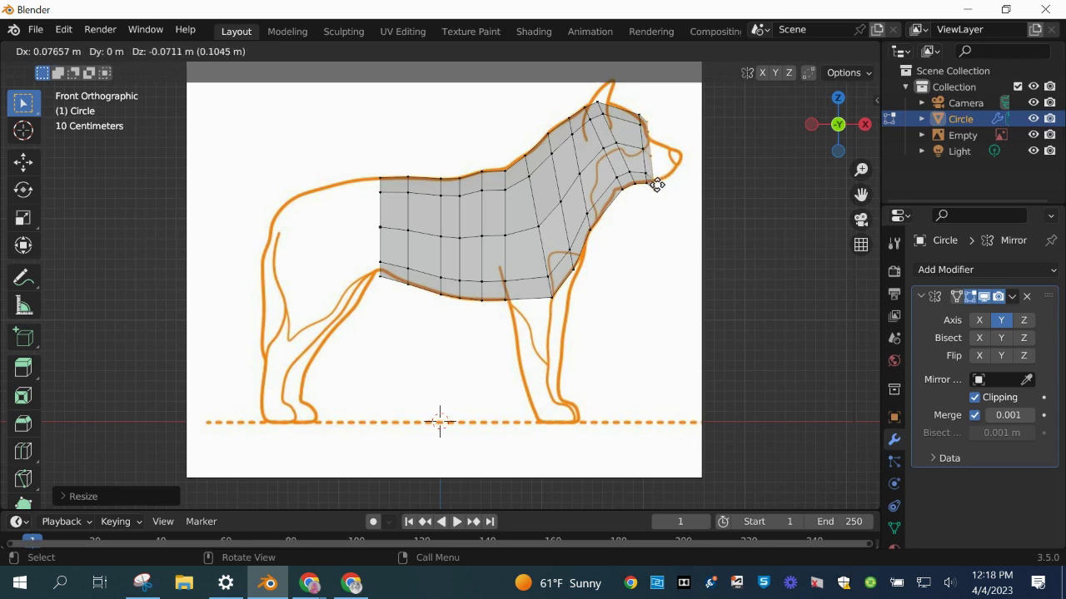
pyautogui.click(656, 185)
pyautogui.press('s')
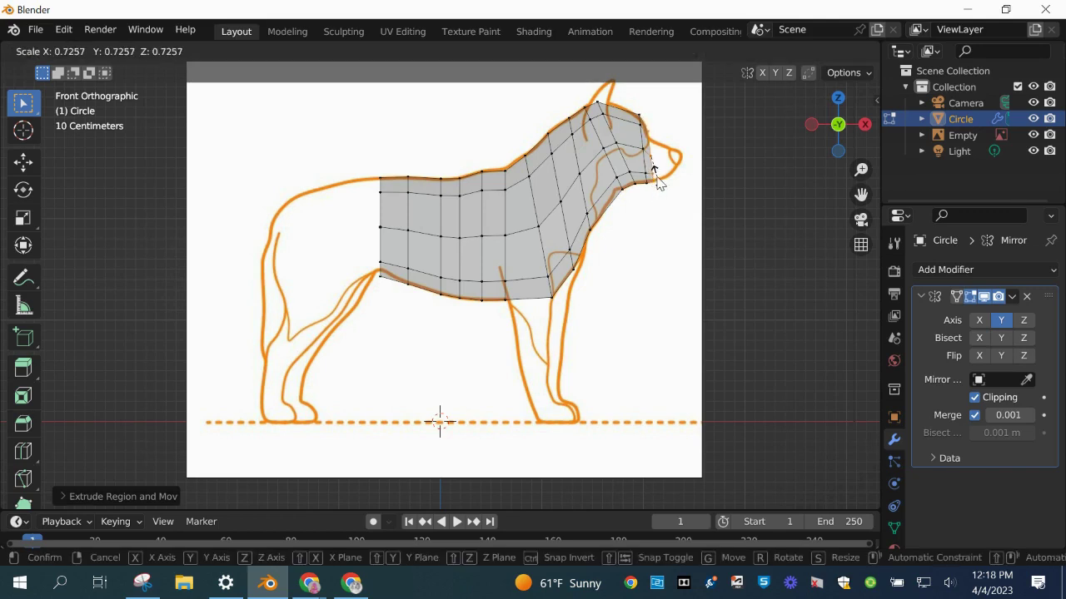
pyautogui.click(658, 176)
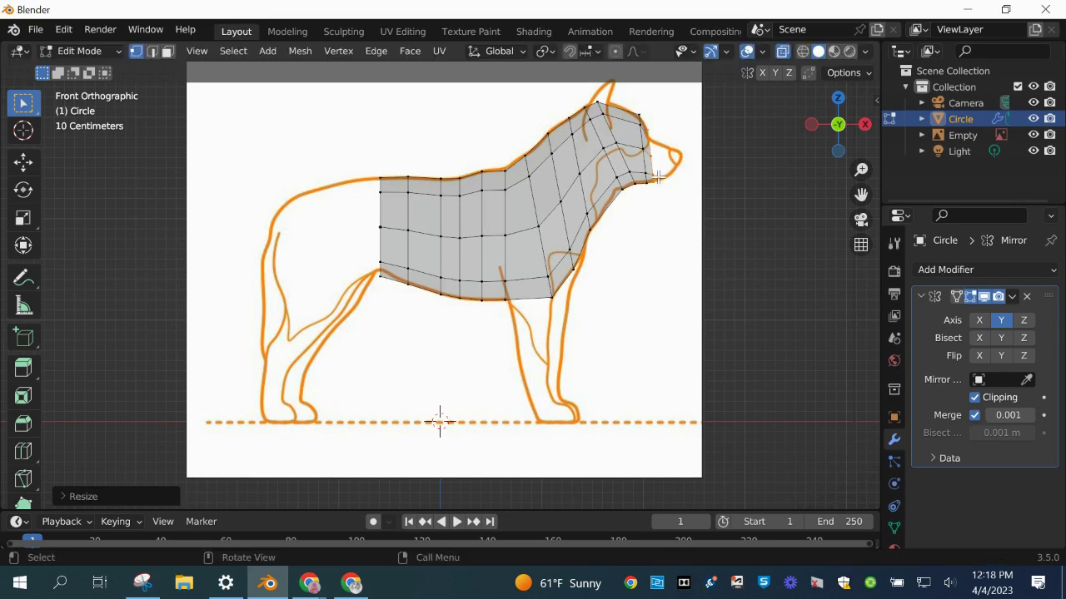
# Extrude the front ring about 0.13 m forward along the muzzle and scale it by about 0.70
pyautogui.press('g')
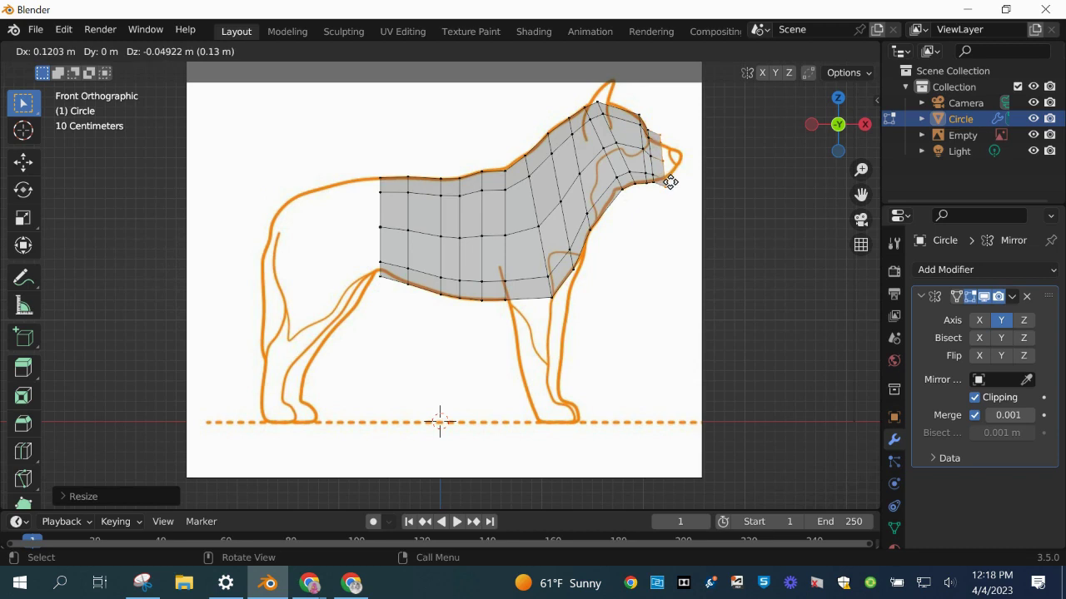
pyautogui.click(670, 182)
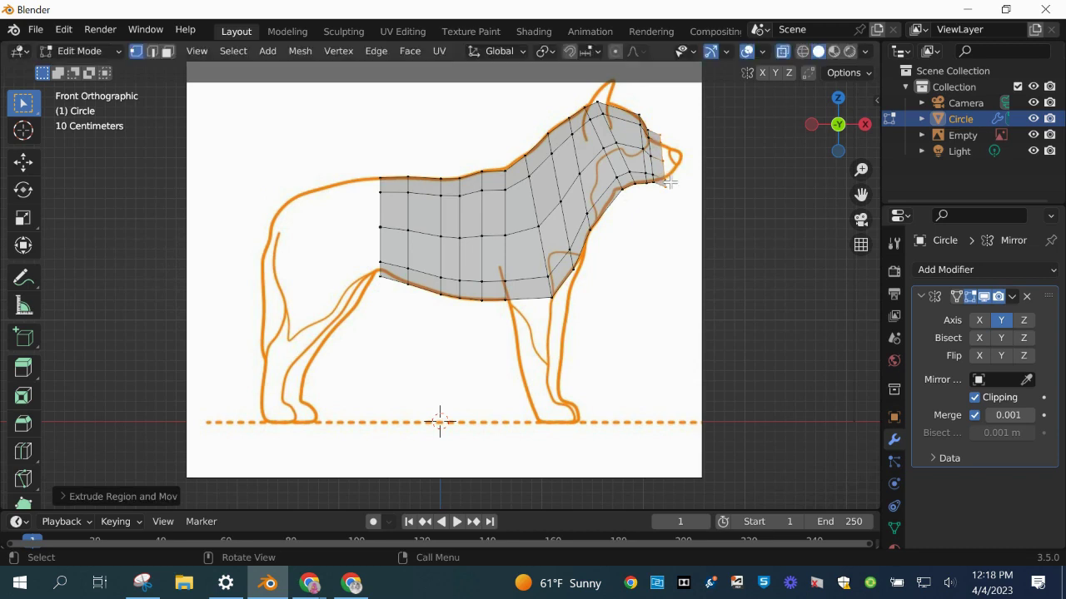
pyautogui.press('s')
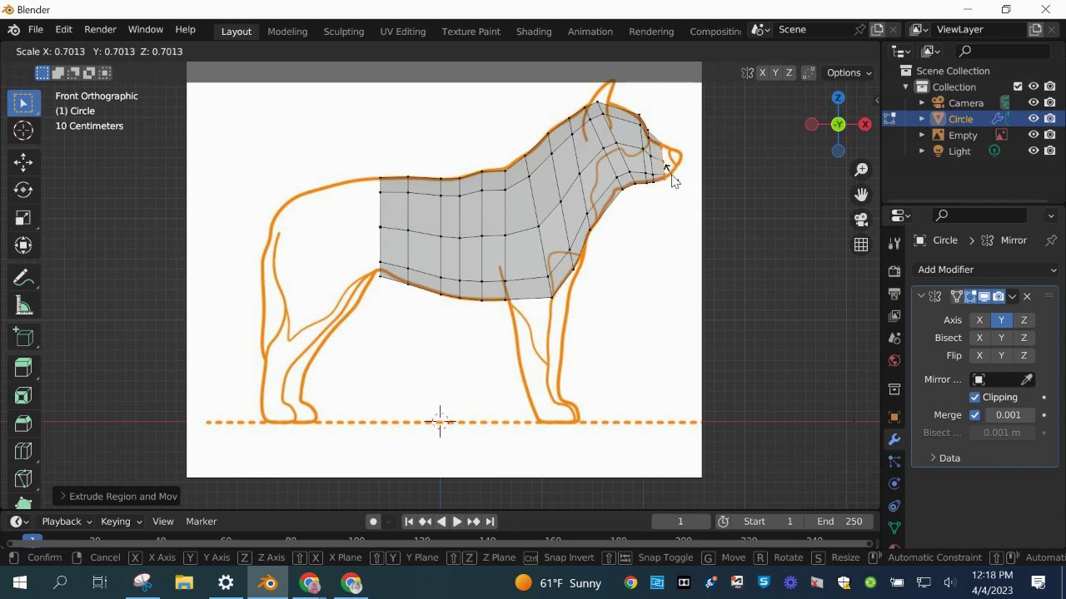
pyautogui.click(671, 176)
# Extrude the front ring about 0.15 m to the tip of the nose and scale it down to fit the outline
pyautogui.press('g')
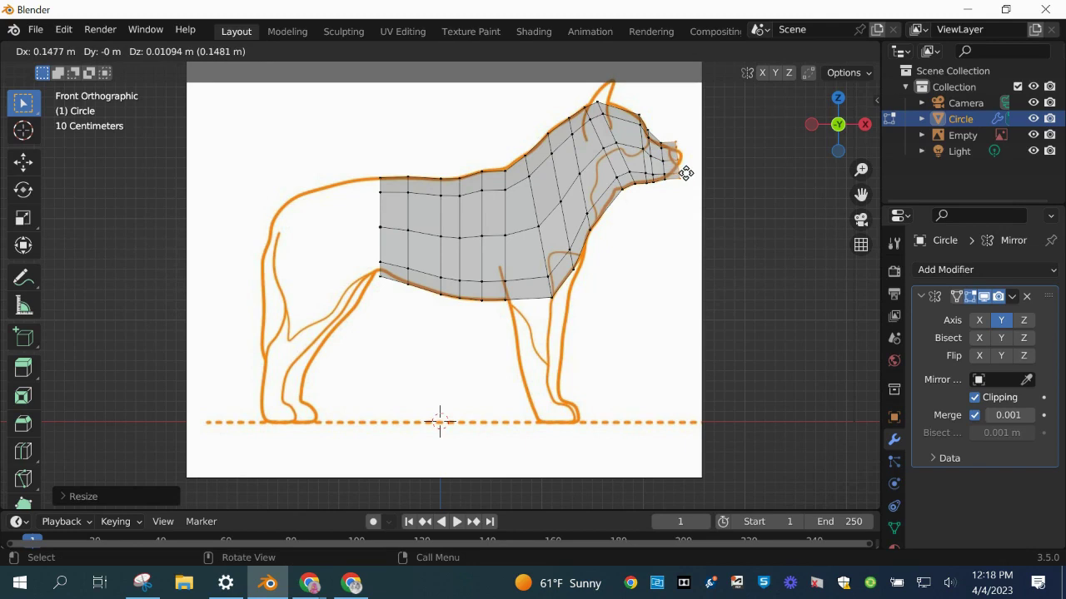
pyautogui.click(685, 173)
pyautogui.press('s')
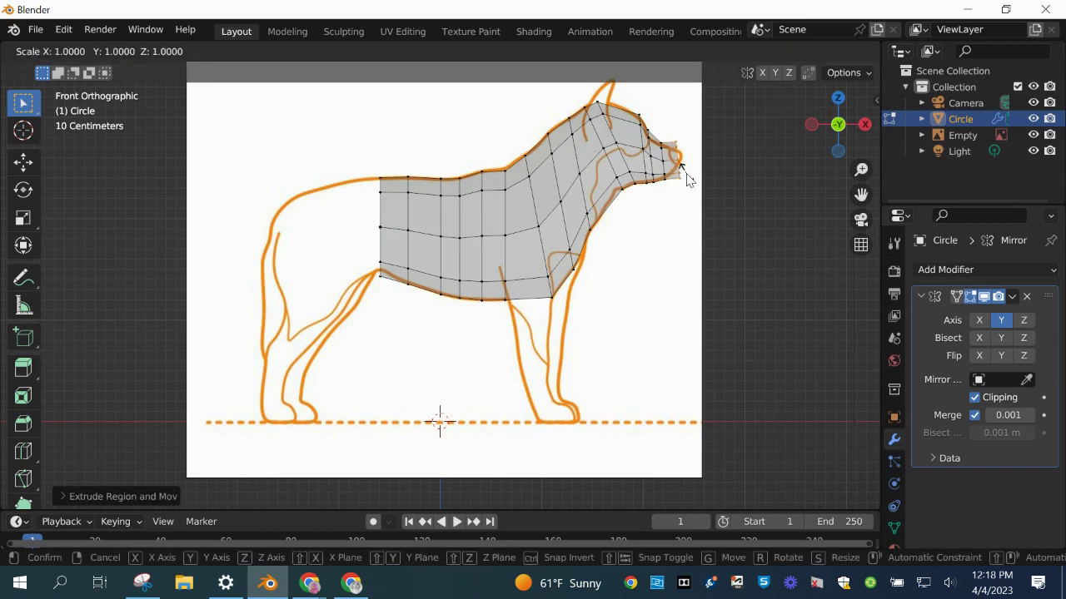
pyautogui.click(681, 172)
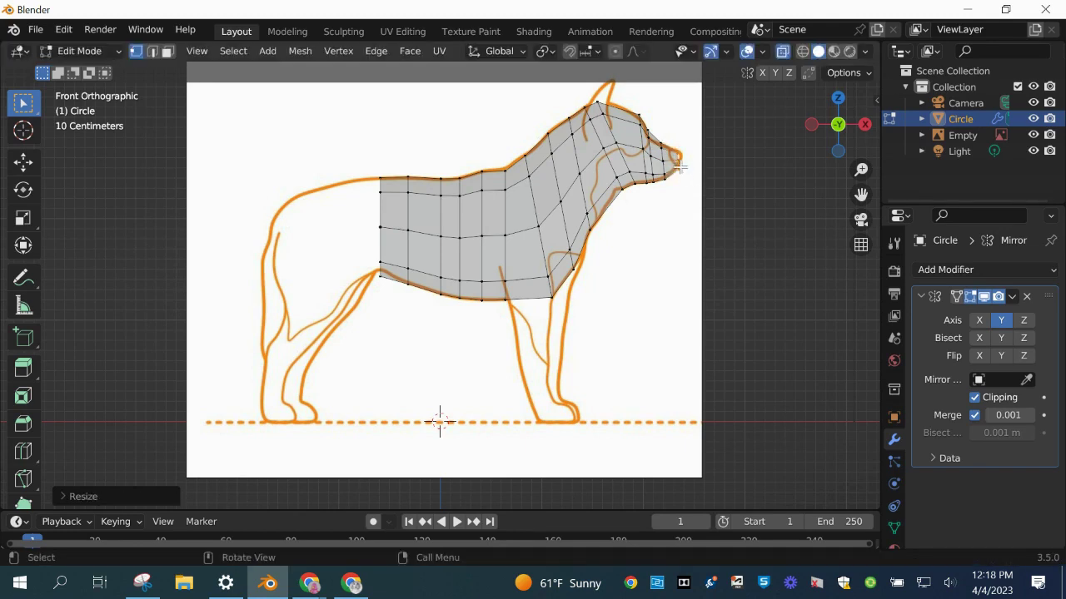
# Turn off X-ray and, in the right view, move the visible outer side vertices about 0.11 m inward to narrow the head and chest
pyautogui.click(782, 52)
pyautogui.moveTo(838, 125); pyautogui.dragTo(658, 173)
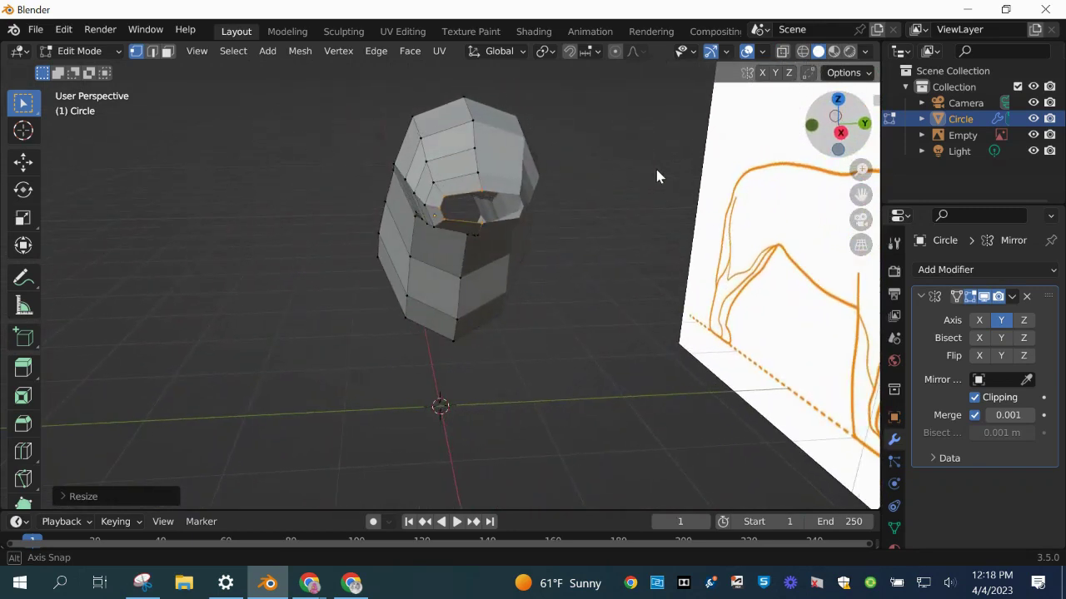
pyautogui.click(845, 138)
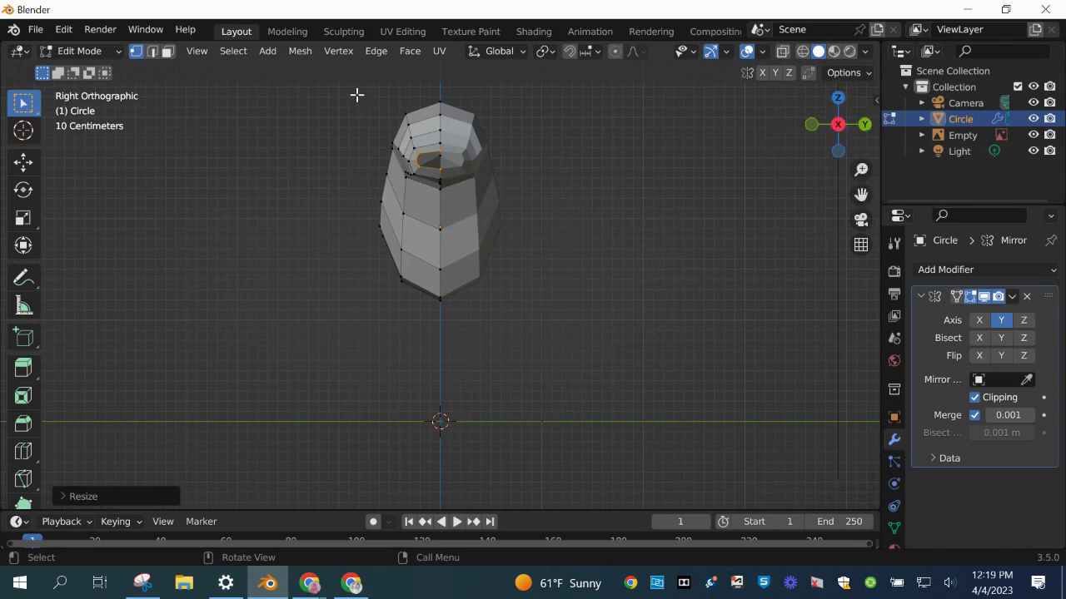
pyautogui.moveTo(832, 123); pyautogui.dragTo(893, 190)
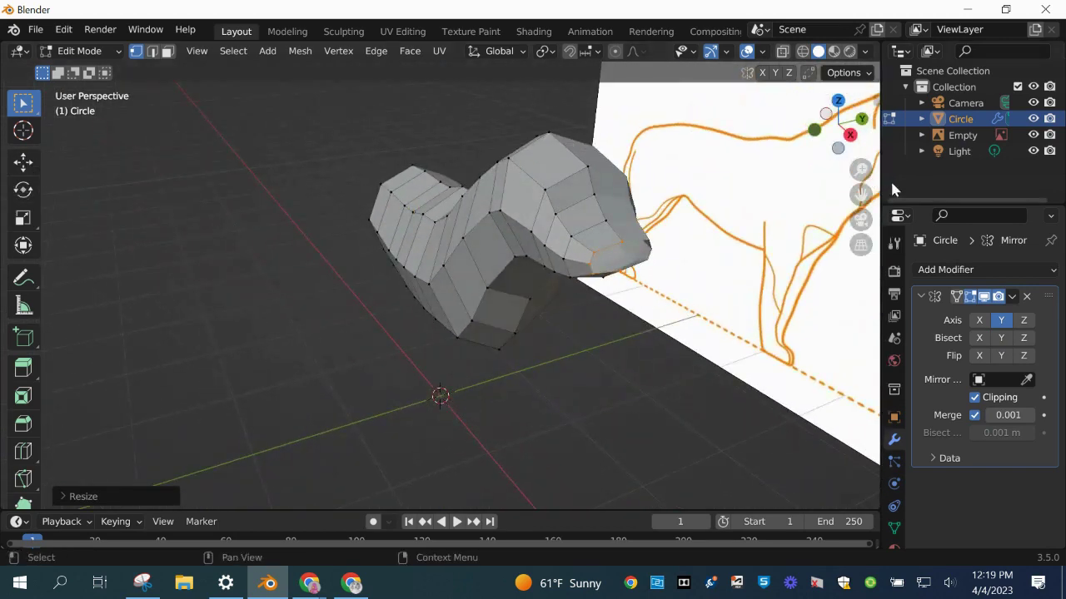
pyautogui.click(849, 135)
pyautogui.moveTo(358, 88); pyautogui.dragTo(427, 309)
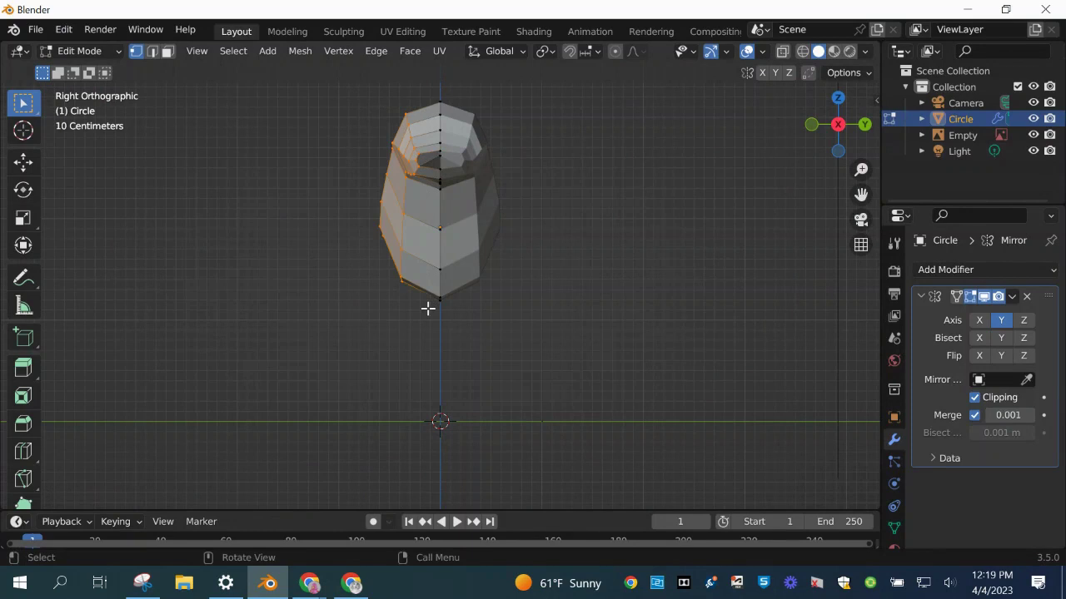
pyautogui.press('g')
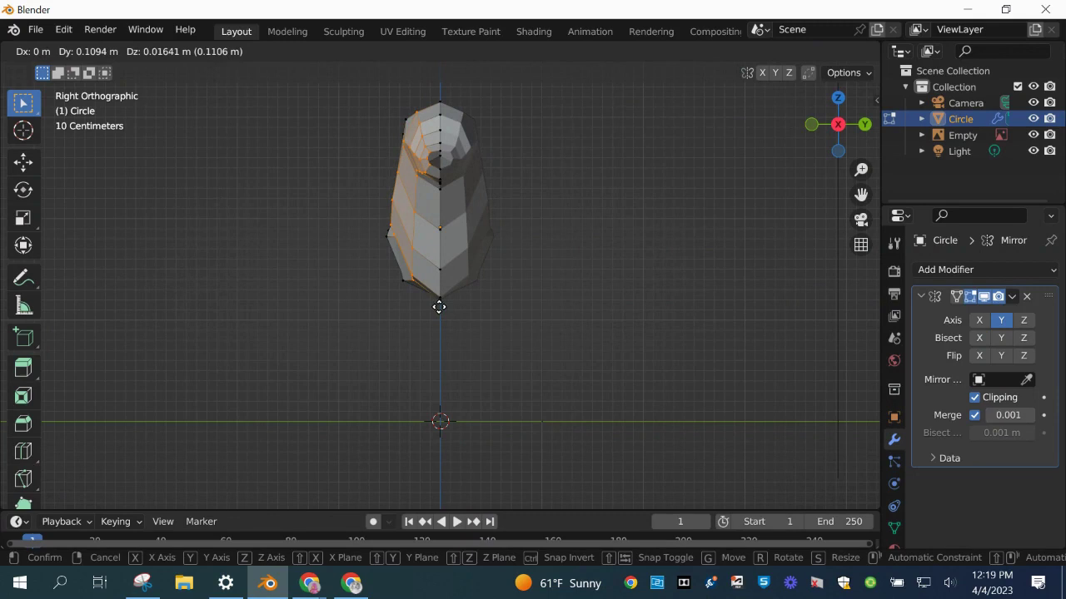
pyautogui.click(439, 307)
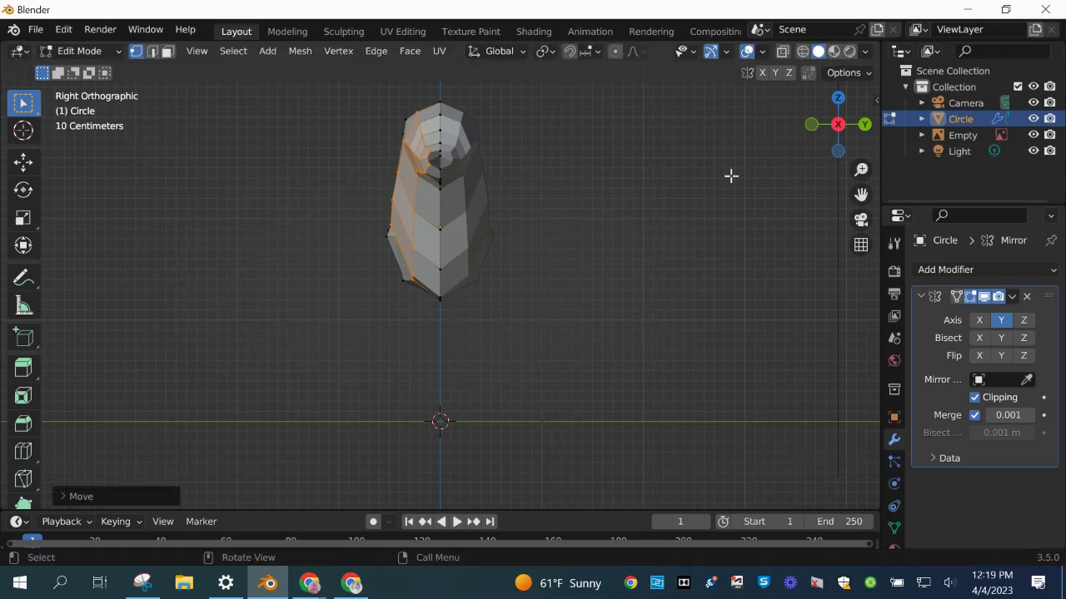
# Select the edge loop around the open muzzle tip and fill it to close the nose
pyautogui.moveTo(814, 134); pyautogui.dragTo(240, 122)
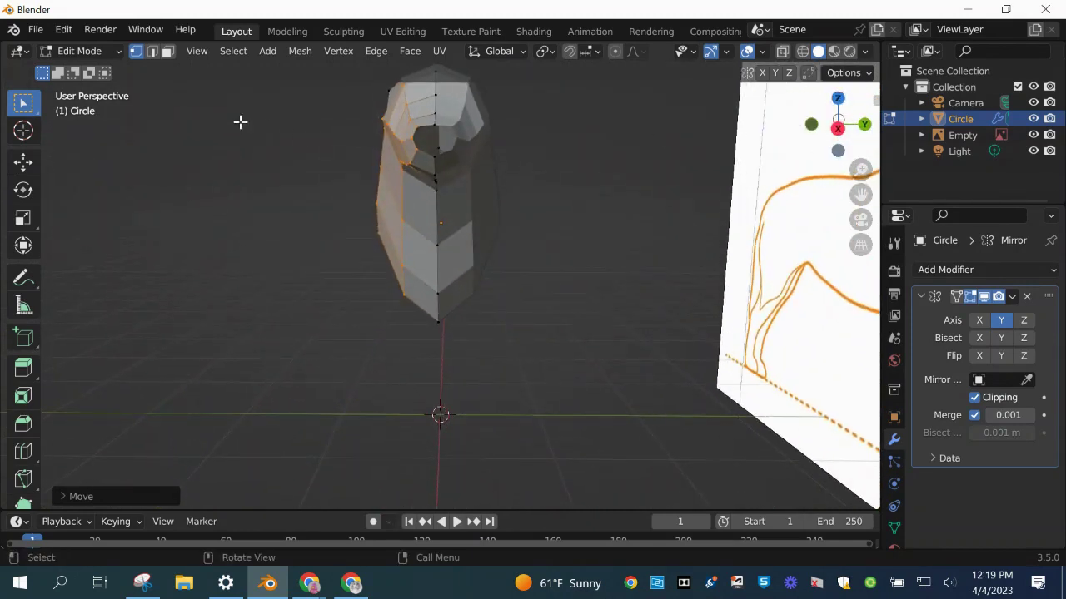
pyautogui.click(155, 53)
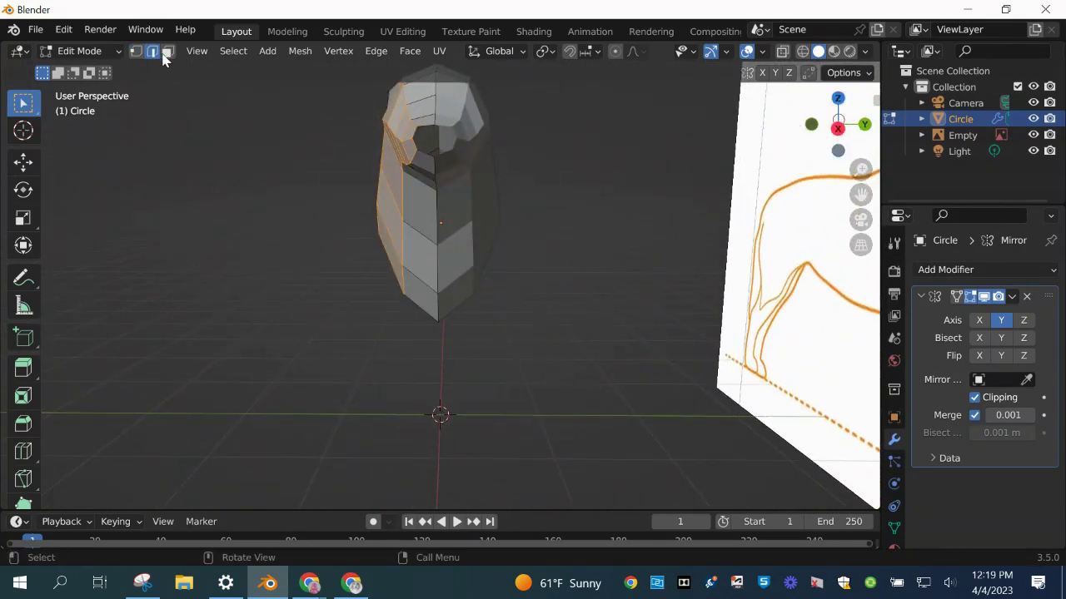
pyautogui.click(427, 125)
pyautogui.press('shift')
pyautogui.keyDown('shift'); pyautogui.click(415, 140); pyautogui.keyUp('shift')
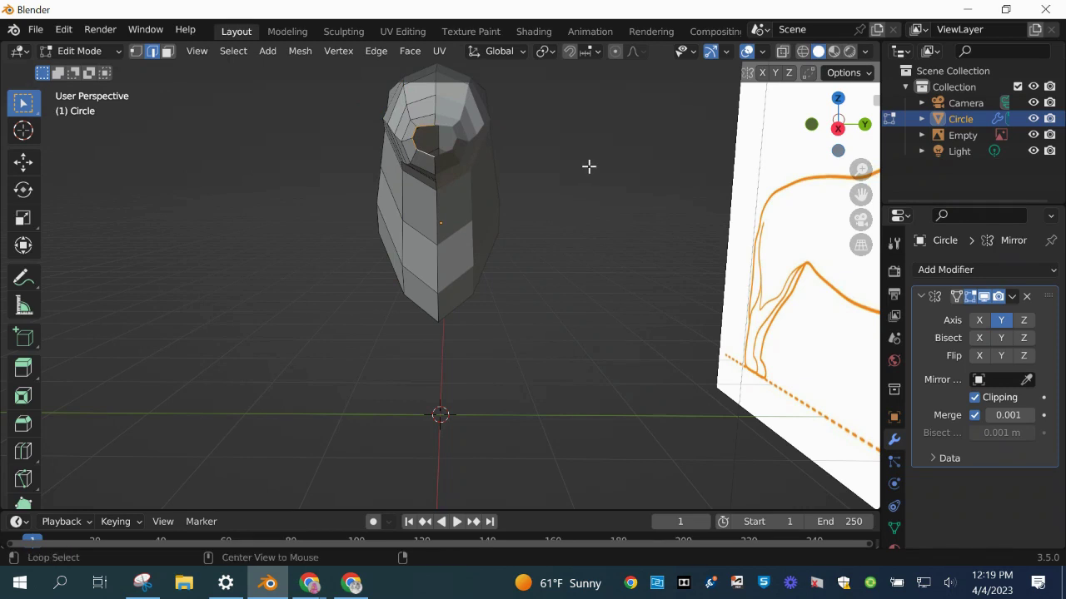
pyautogui.hotkey('alt', 'l')
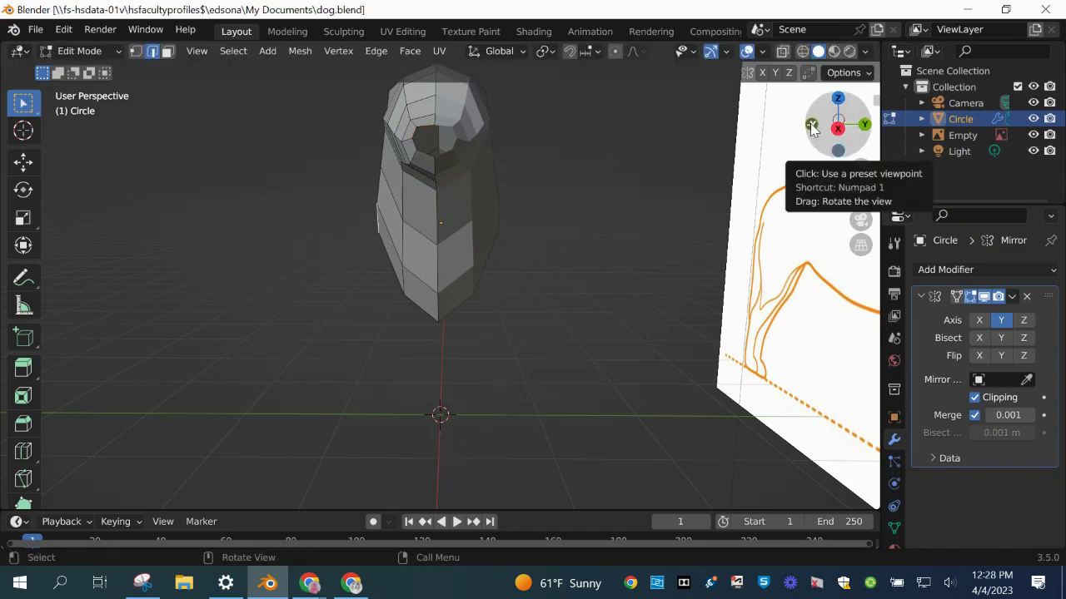
# Extrude the underside chest face above the front leg about 0.18 m downward to start the leg
pyautogui.click(812, 125)
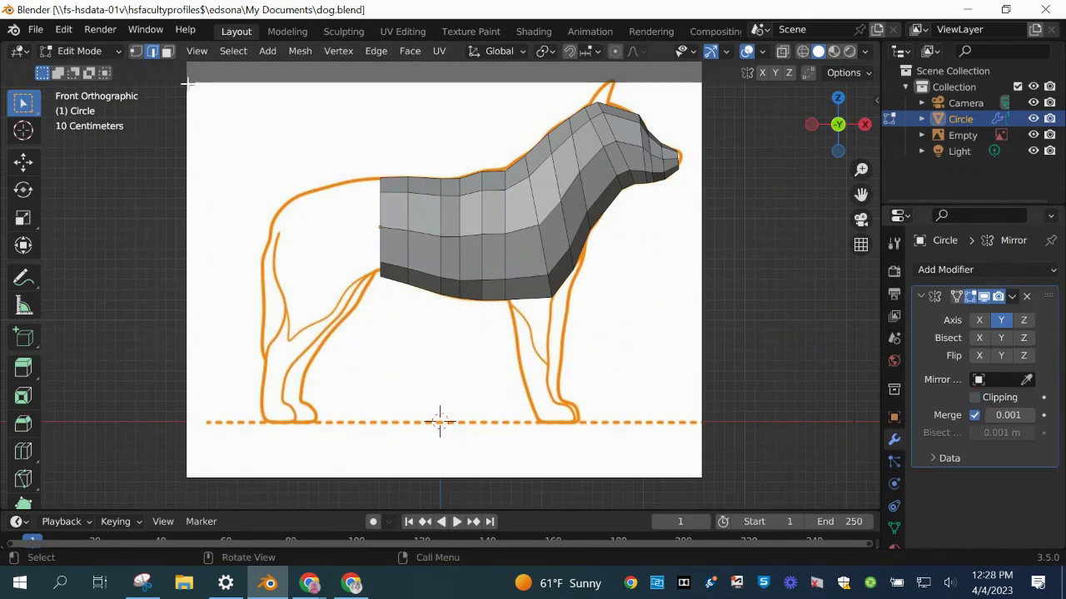
pyautogui.click(167, 51)
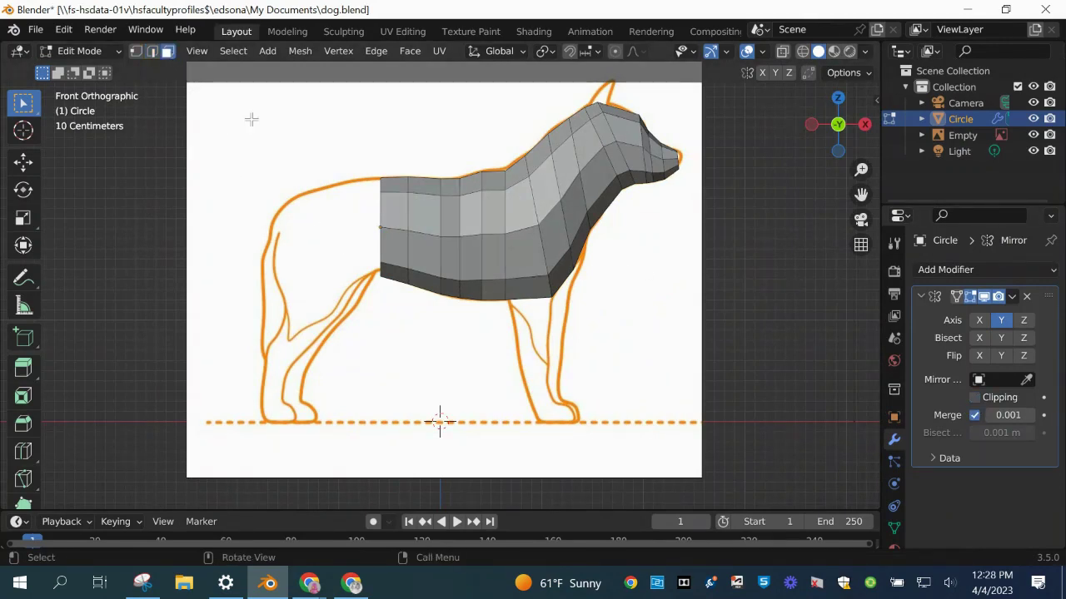
pyautogui.click(530, 291)
pyautogui.press('e')
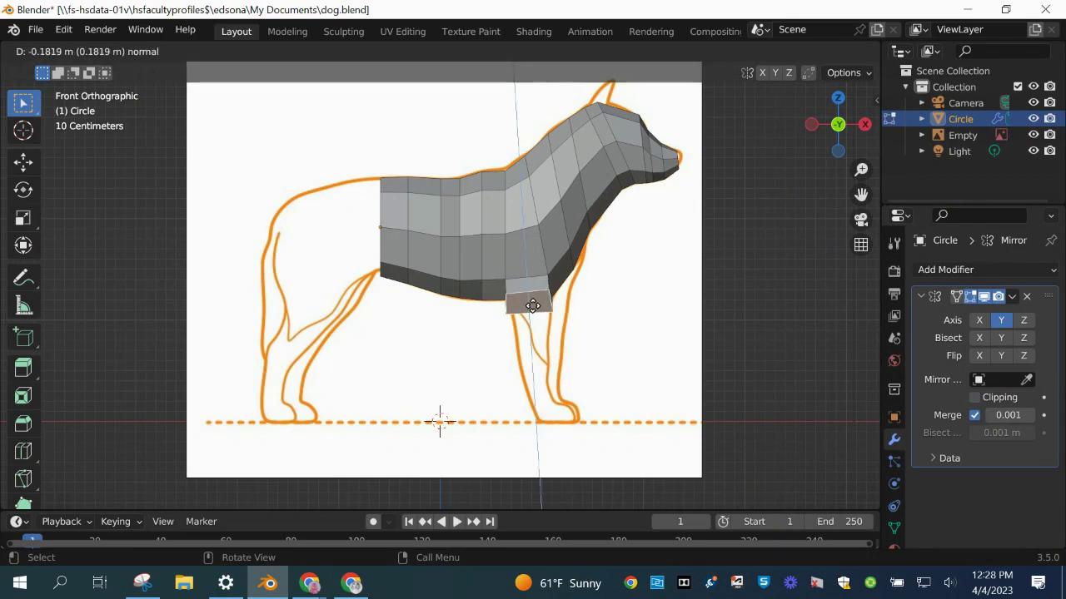
pyautogui.click(533, 305)
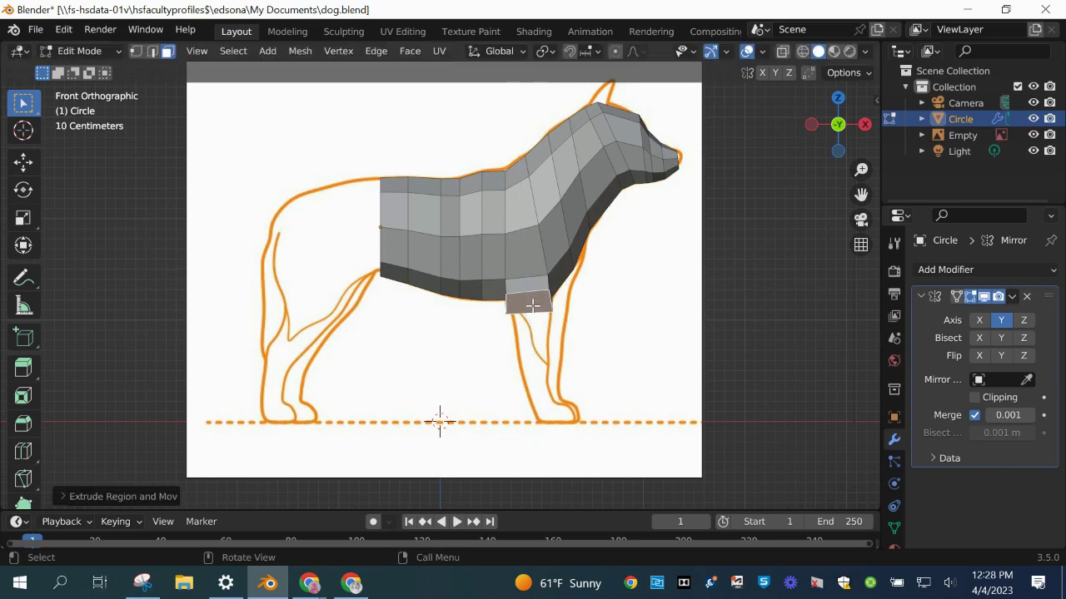
# Rotate the end face of the front leg stub about 36.1° around the global X axis to level it
pyautogui.moveTo(838, 132)
pyautogui.mouseDown()
pyautogui.moveTo(823, 125)
pyautogui.moveTo(825, 136)
pyautogui.mouseUp()
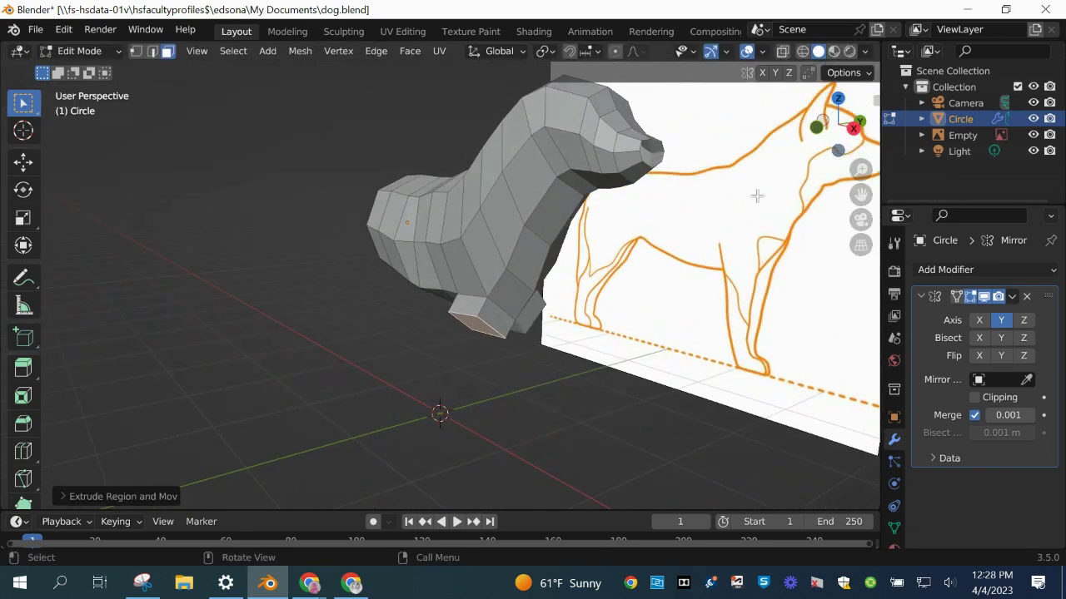
pyautogui.click(821, 134)
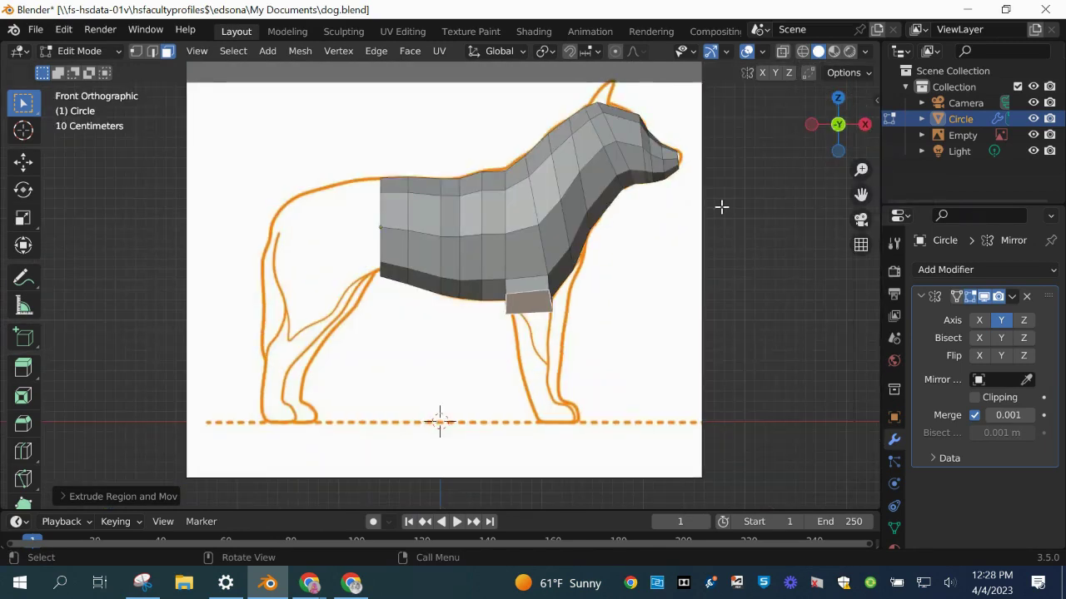
pyautogui.click(864, 124)
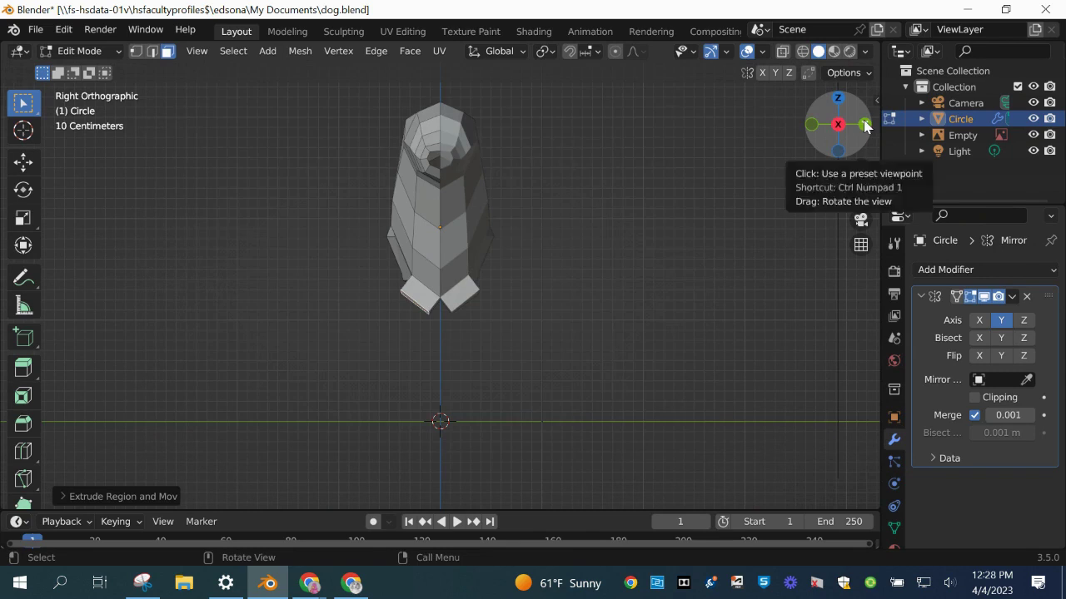
pyautogui.scroll(4, 390, 281)
pyautogui.scroll(3, 372, 323)
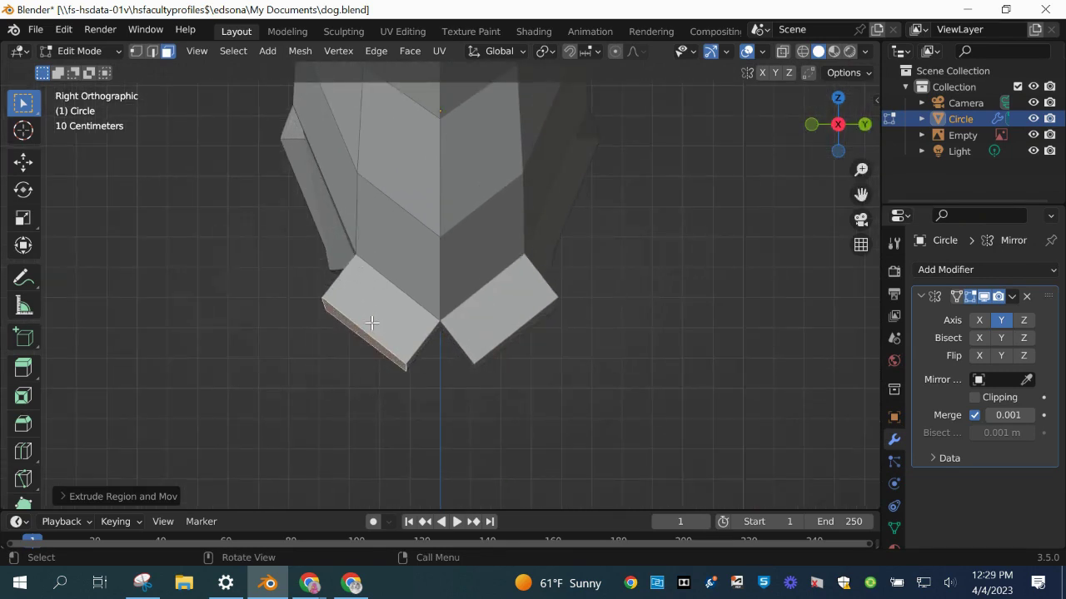
pyautogui.press('r')
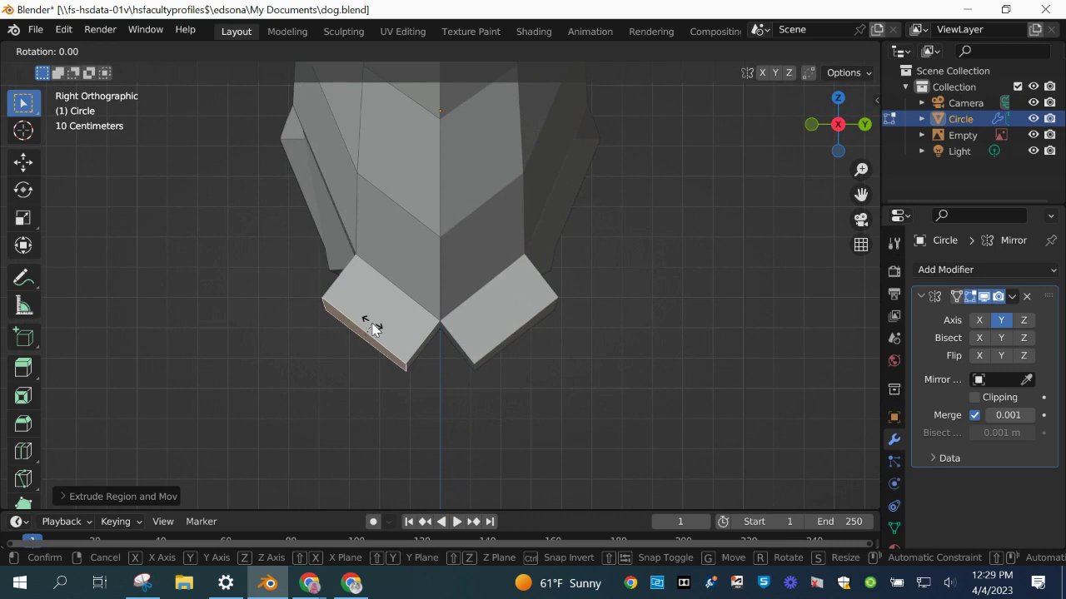
pyautogui.press('x')
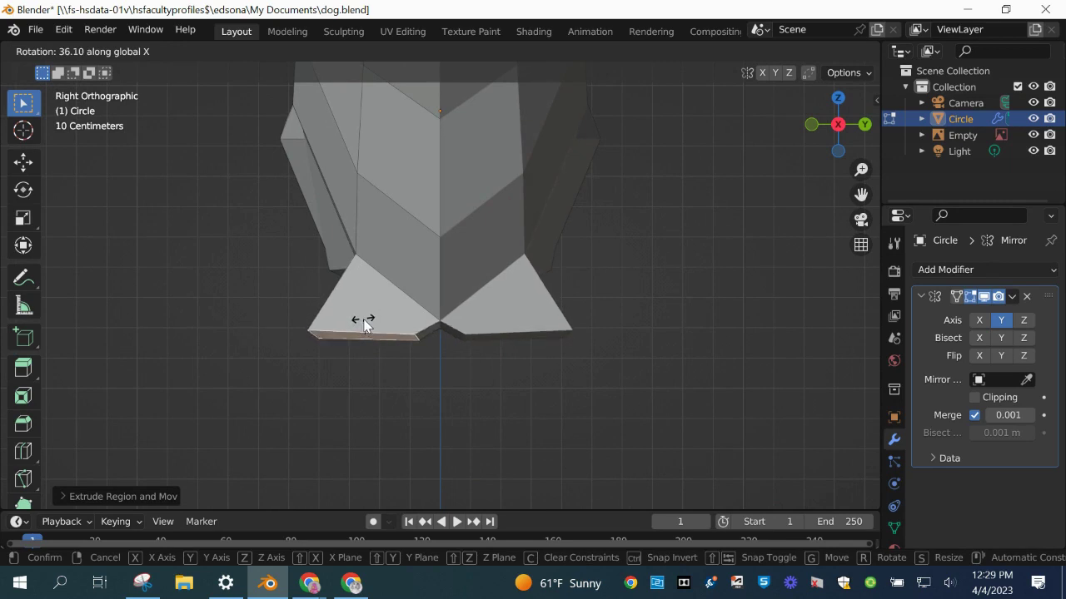
pyautogui.click(362, 318)
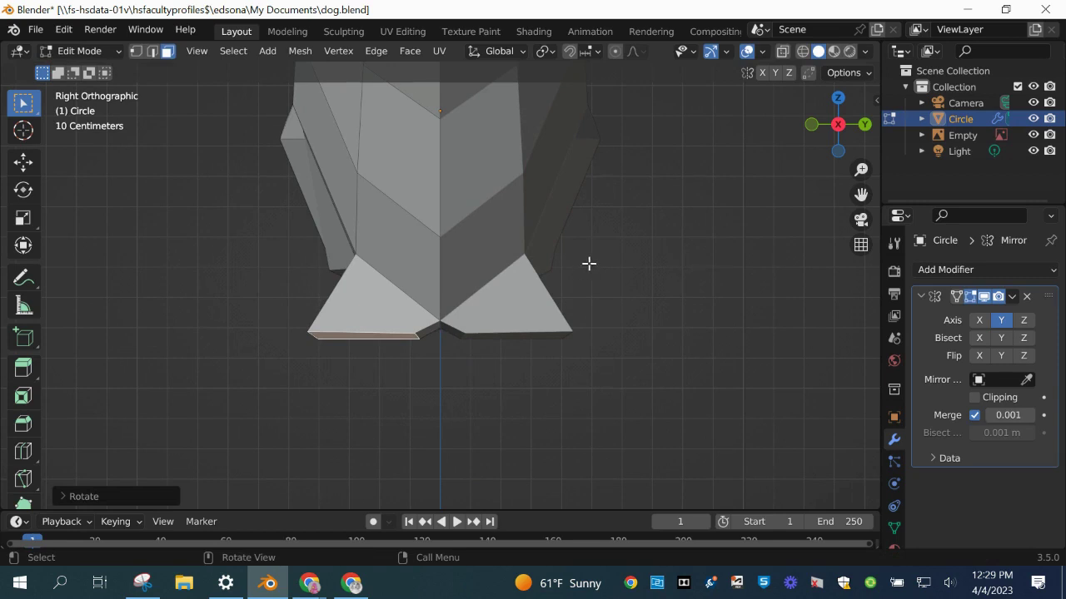
# Move the edge where the front leg stub meets the outer side of the body about 0.14 m outward along Y
pyautogui.moveTo(816, 132)
pyautogui.mouseDown()
pyautogui.moveTo(852, 136)
pyautogui.moveTo(815, 125)
pyautogui.mouseUp()
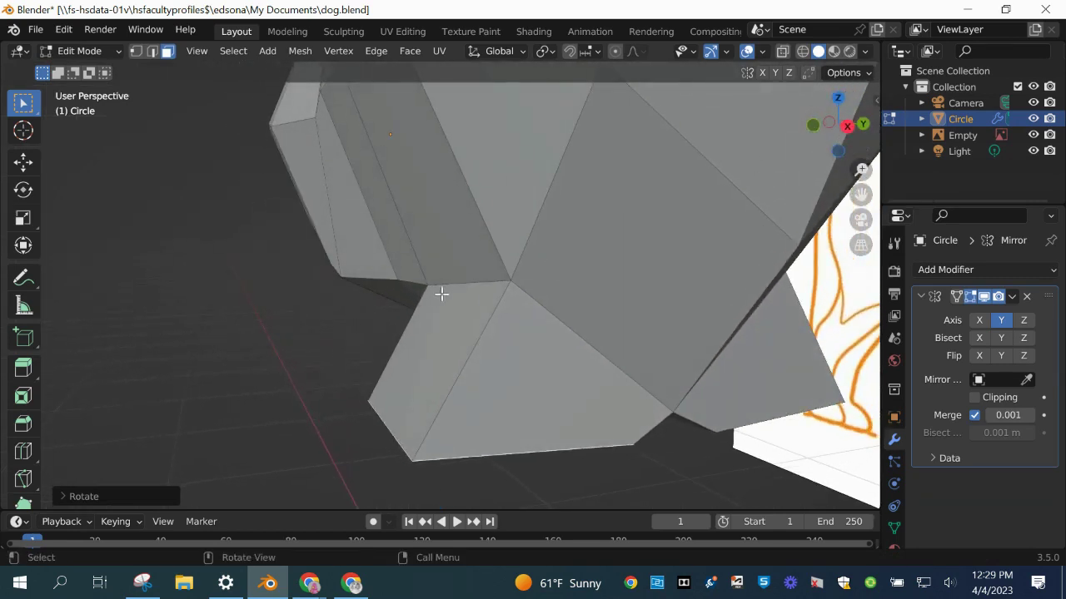
pyautogui.click(455, 281)
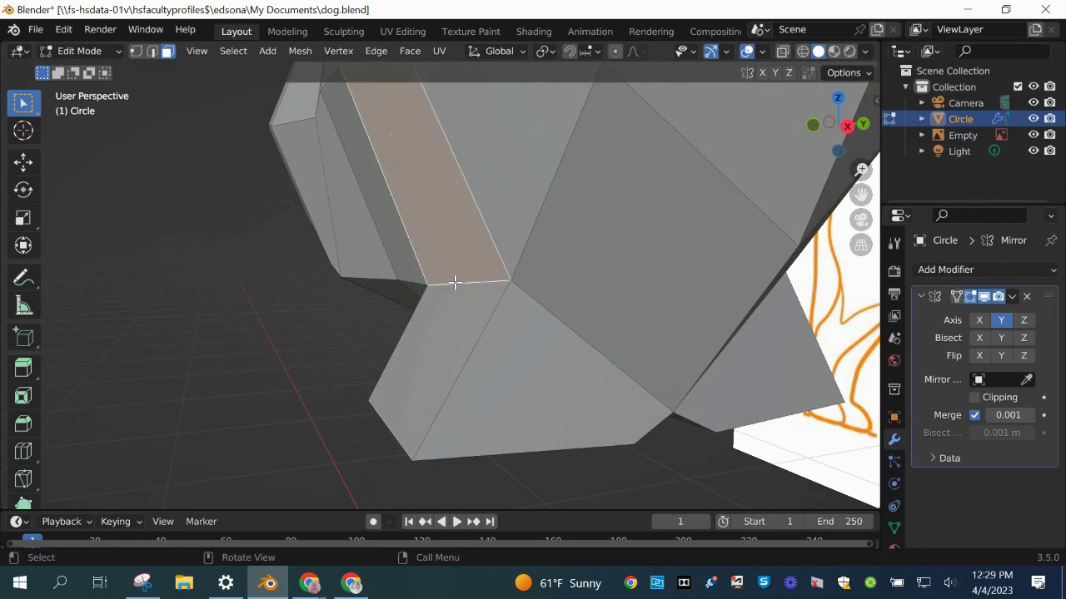
pyautogui.click(153, 52)
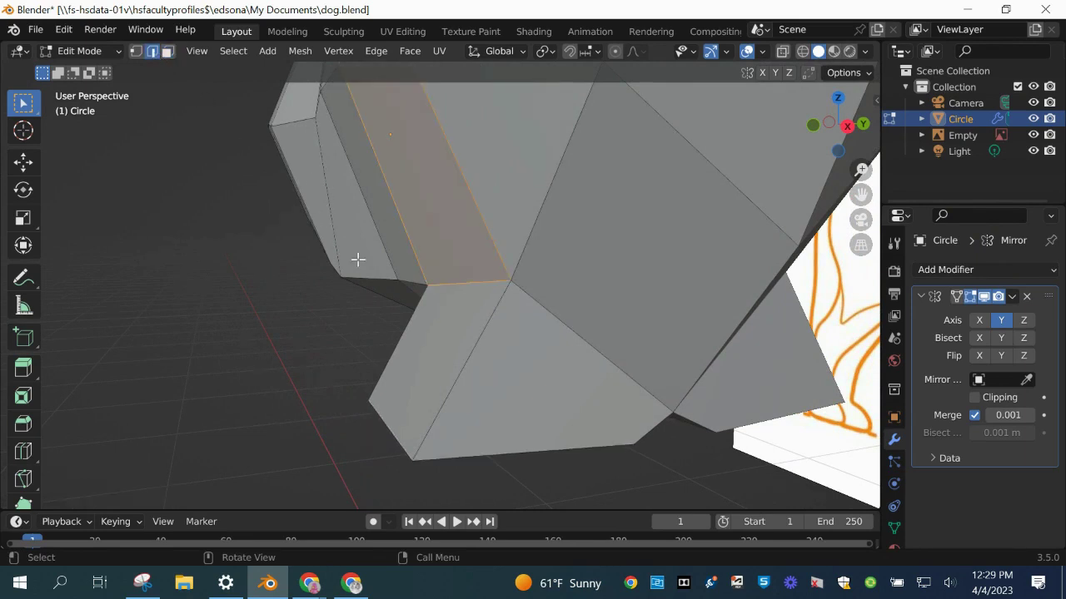
pyautogui.click(463, 285)
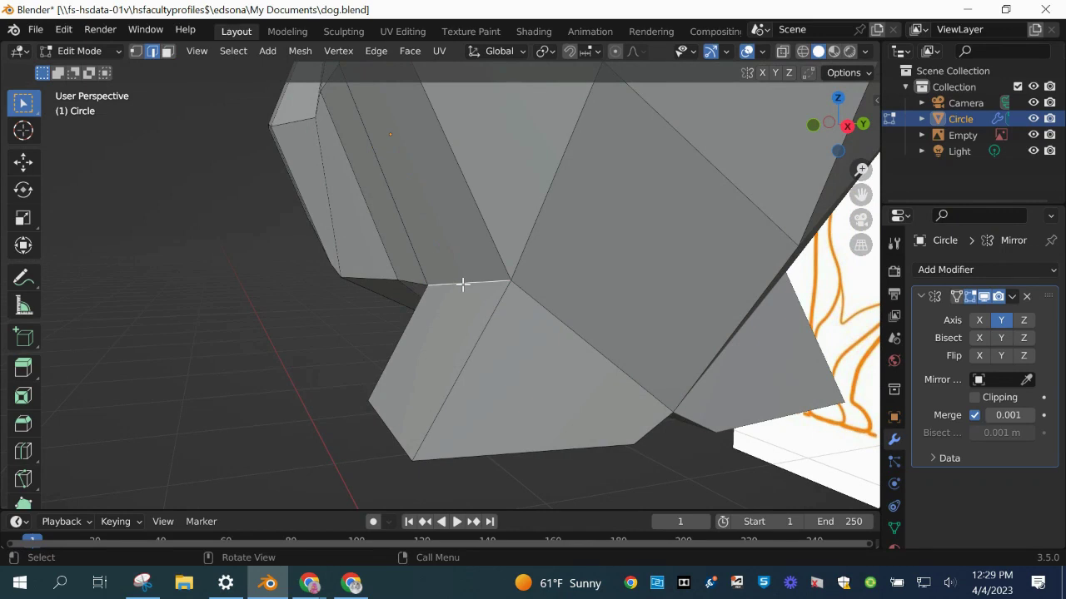
pyautogui.press('g')
pyautogui.press('y')
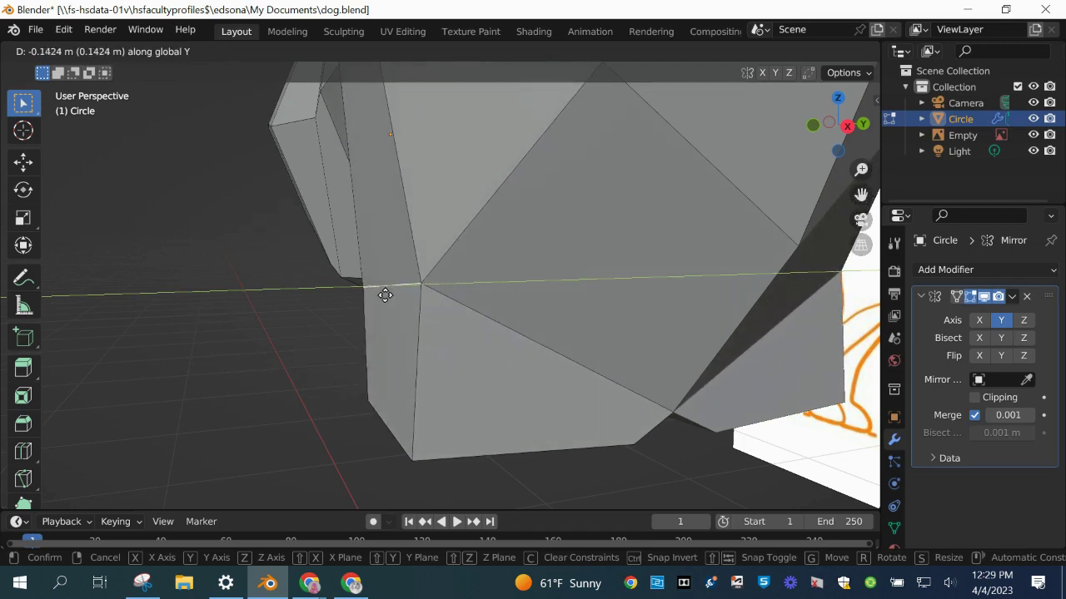
pyautogui.click(384, 296)
pyautogui.scroll(-6, 319, 315)
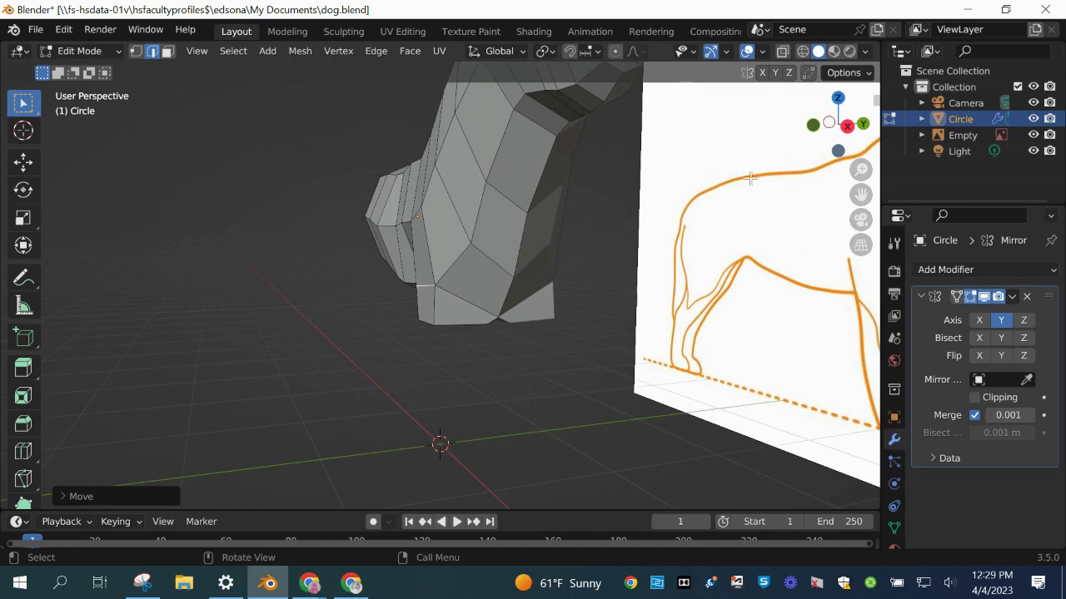
pyautogui.click(813, 129)
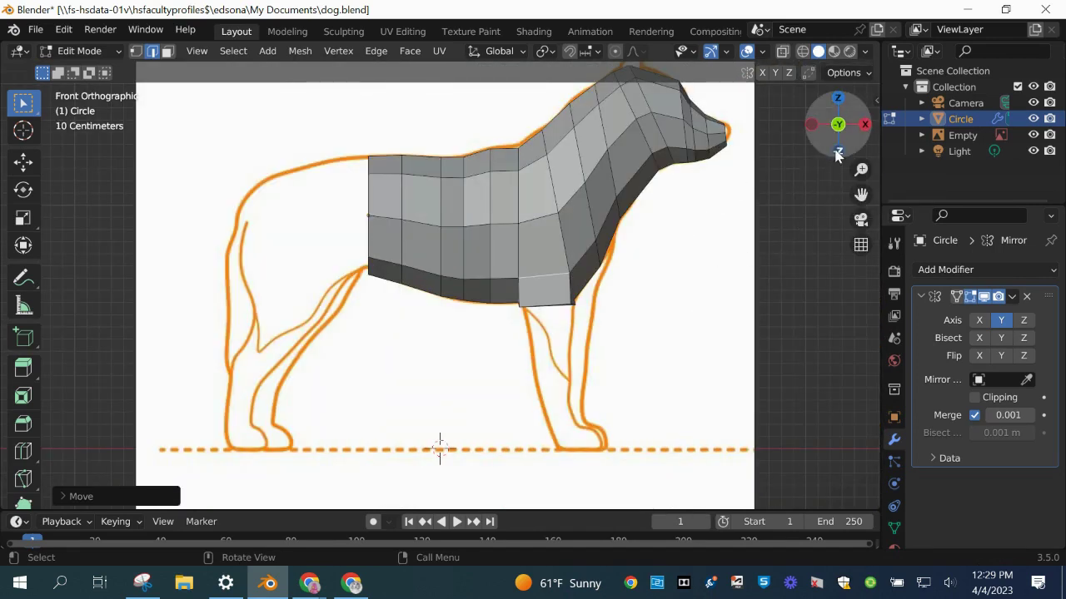
pyautogui.moveTo(839, 157); pyautogui.dragTo(829, 116)
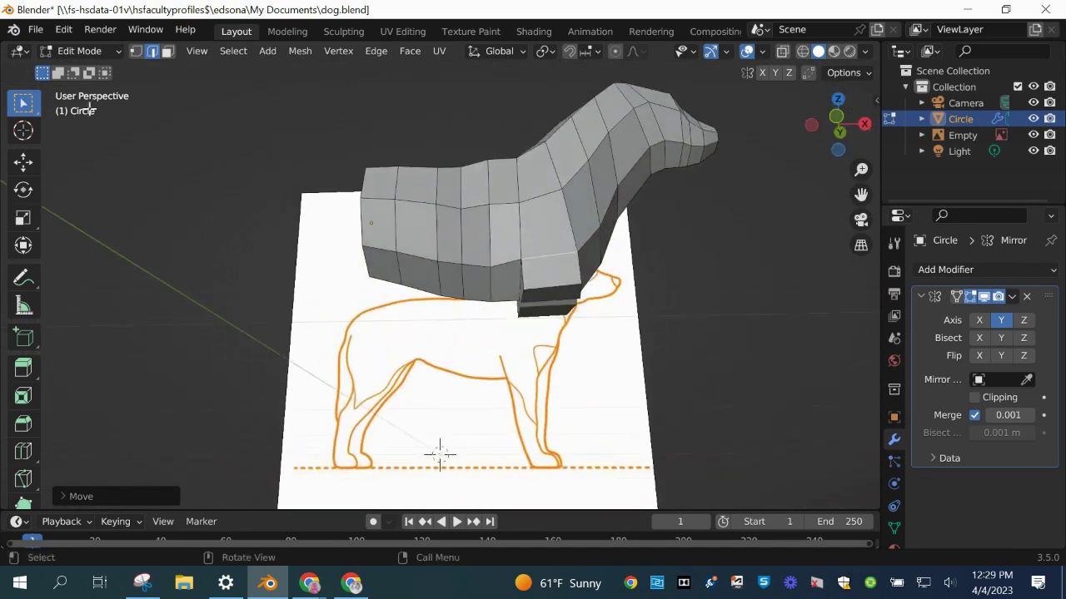
# Extrude the front leg stub's end face about 0.27 m downward in X-ray front view and scale it narrower to follow the reference
pyautogui.click(167, 51)
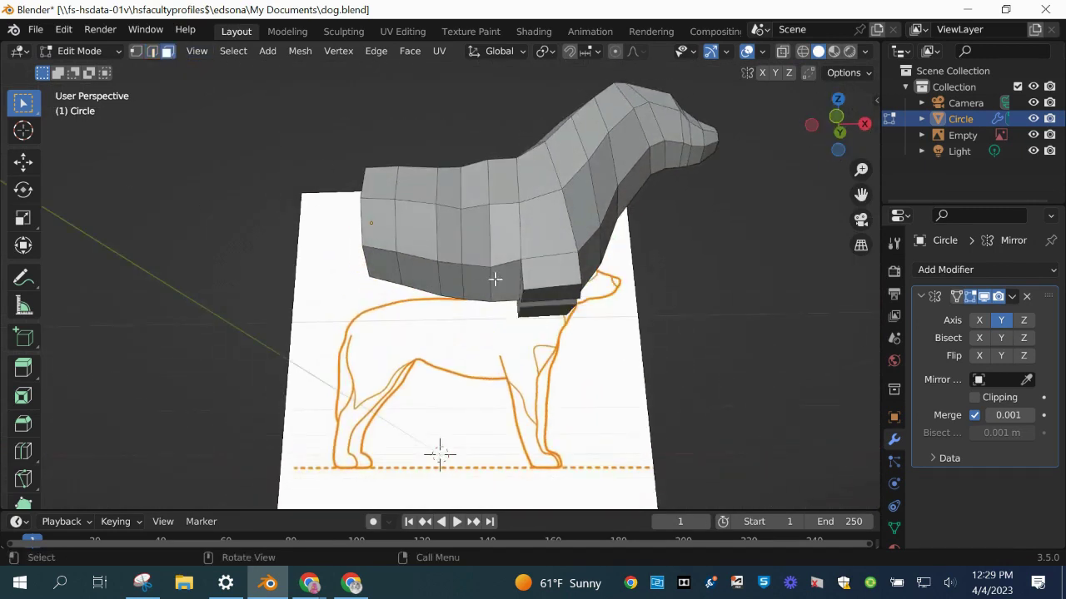
pyautogui.click(550, 293)
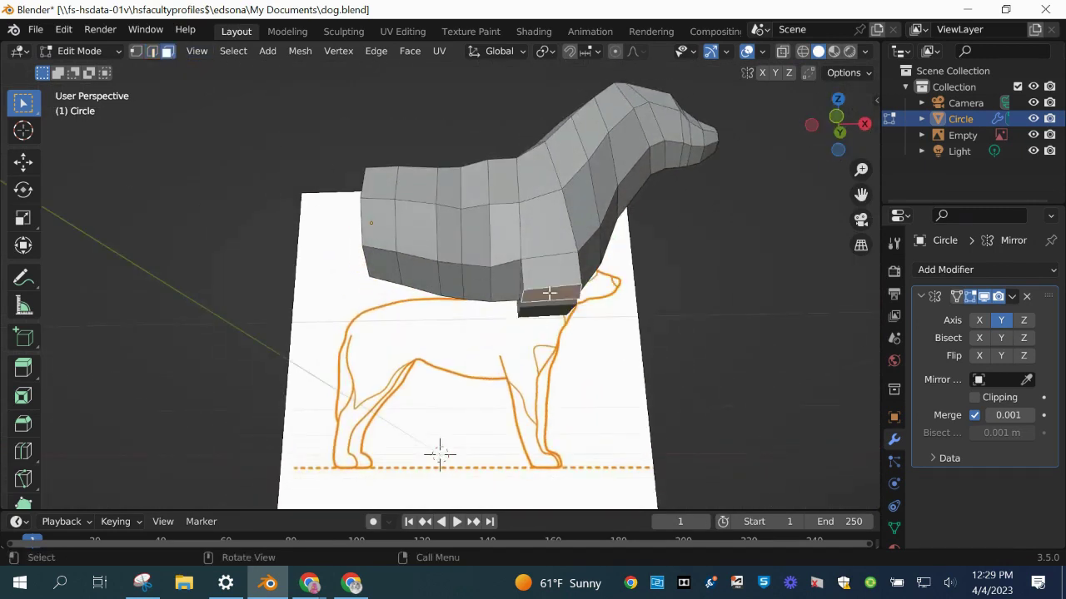
pyautogui.click(835, 121)
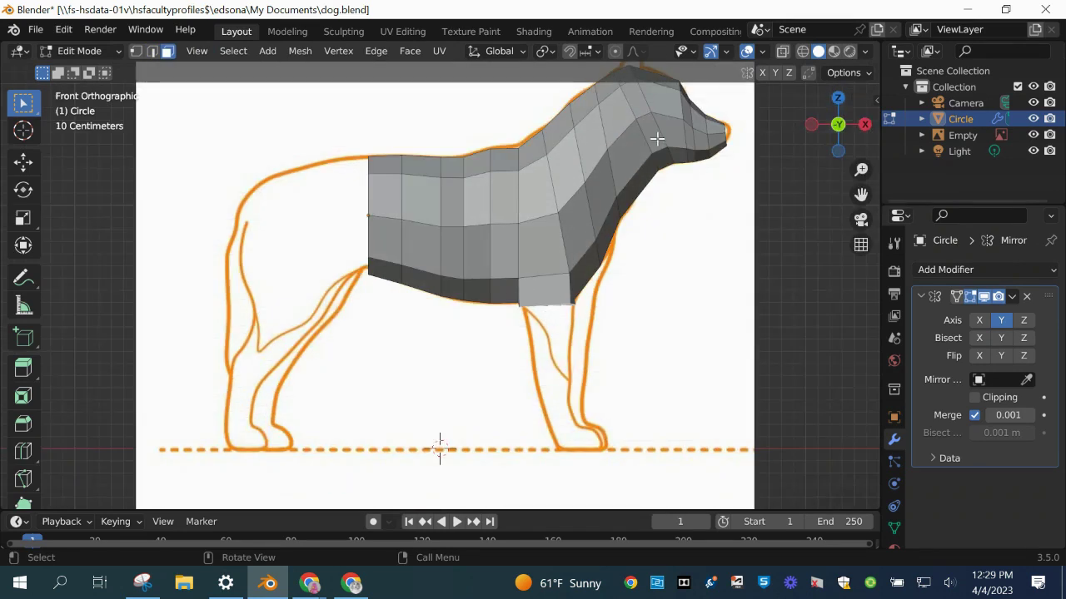
pyautogui.click(783, 54)
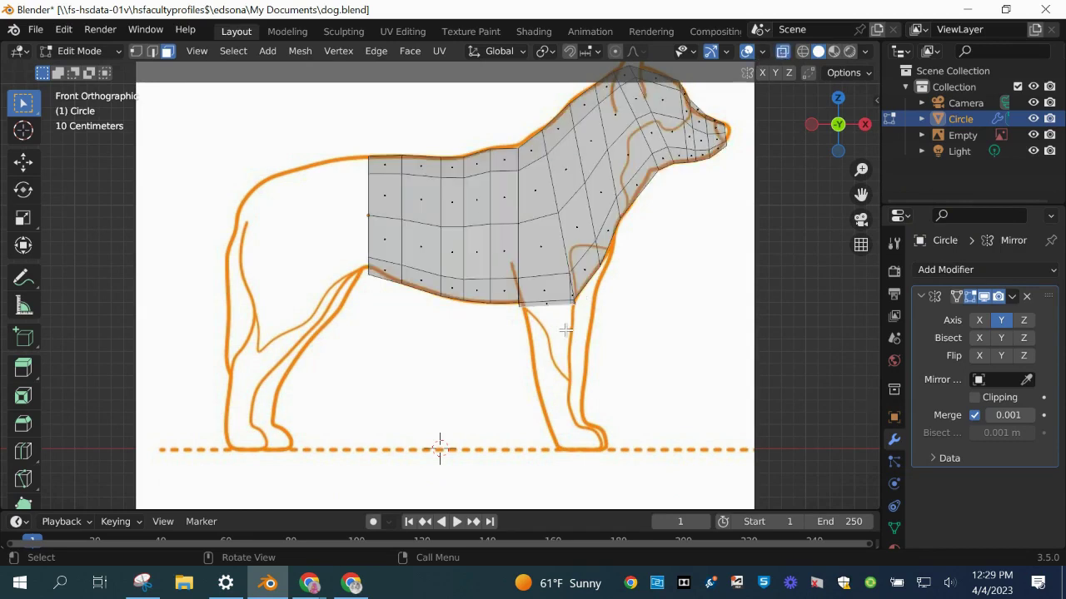
pyautogui.press('e')
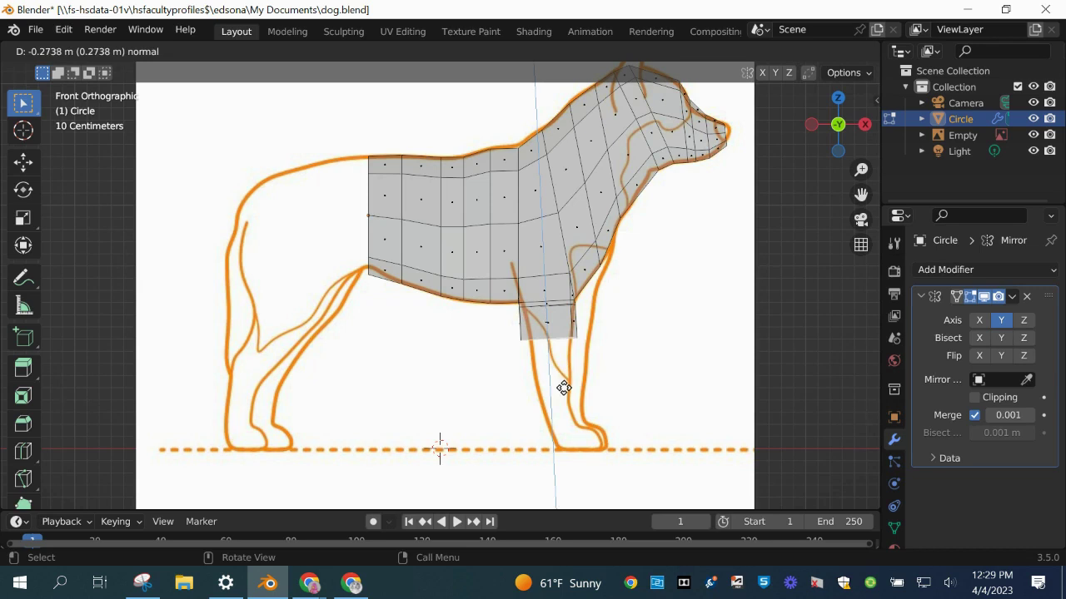
pyautogui.click(564, 388)
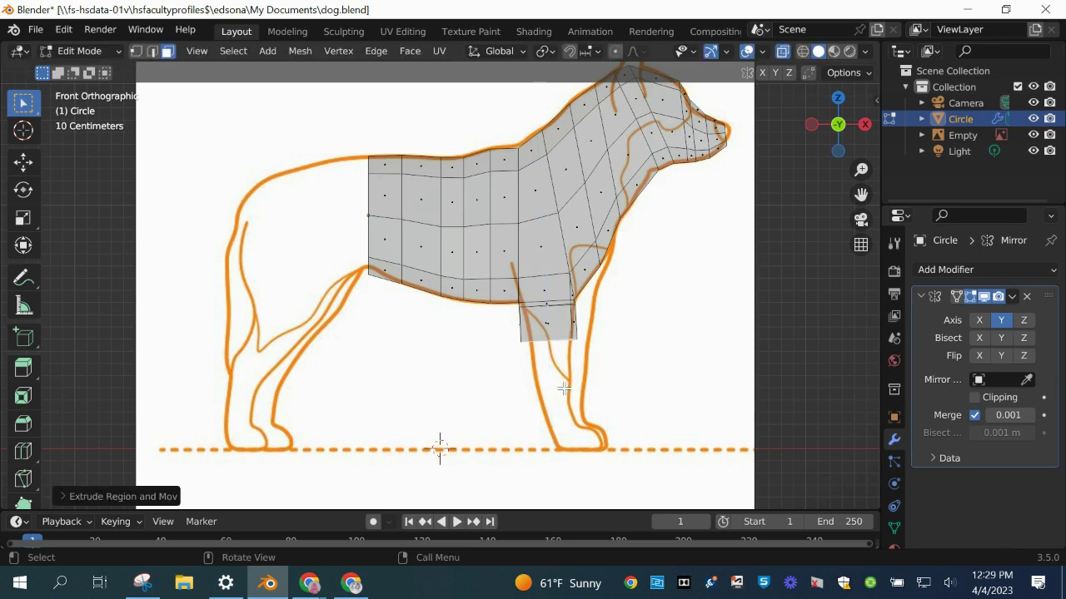
pyautogui.press('s')
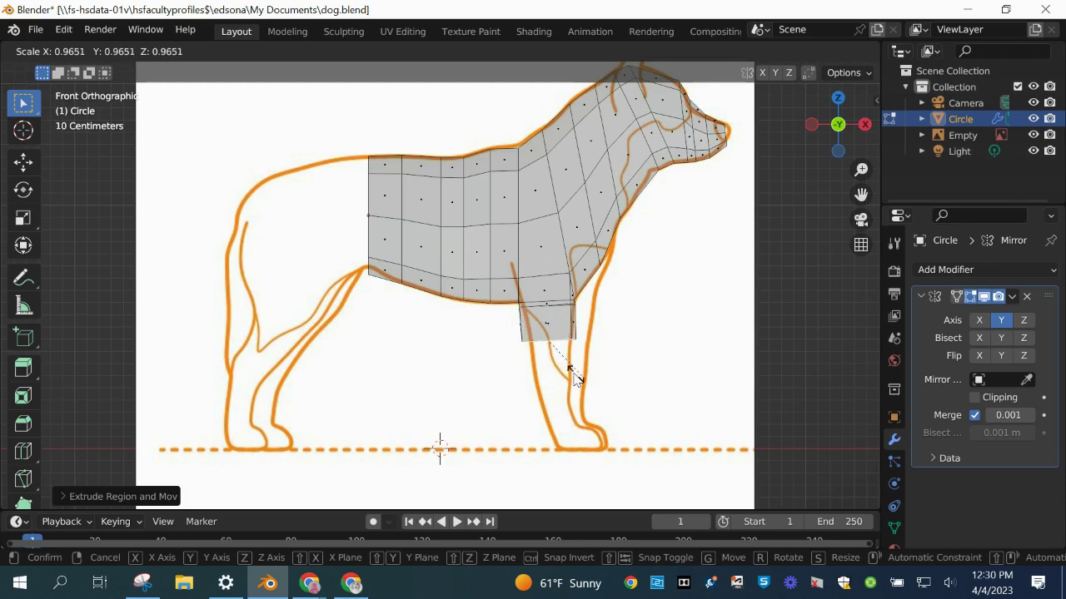
pyautogui.click(571, 372)
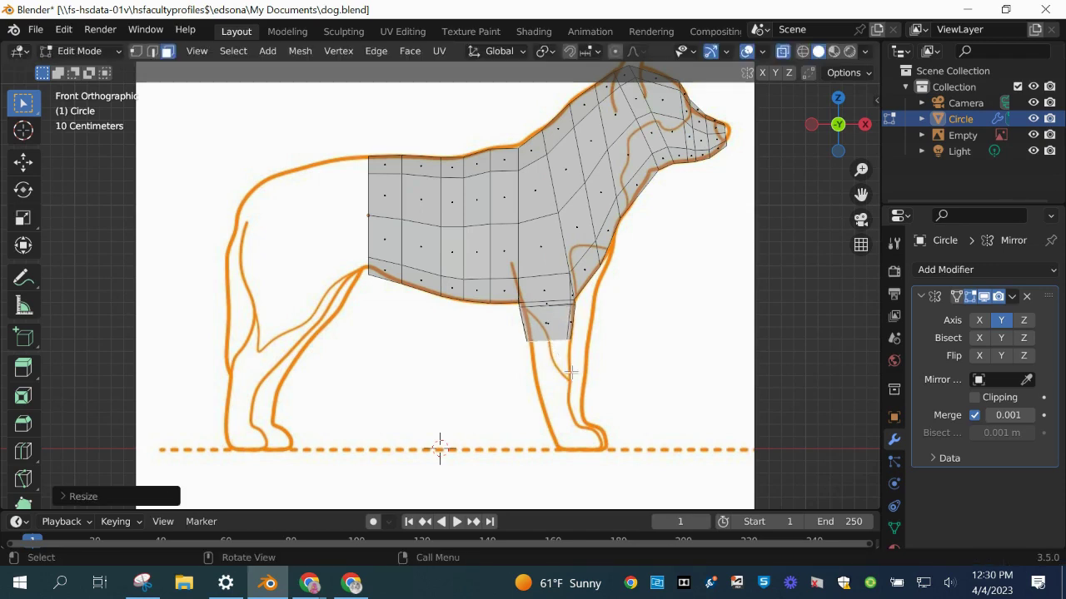
# Extrude the leg's end face about 0.39 m downward, then narrow it and shift it about 0.03 m along X to fit the outline
pyautogui.press('e')
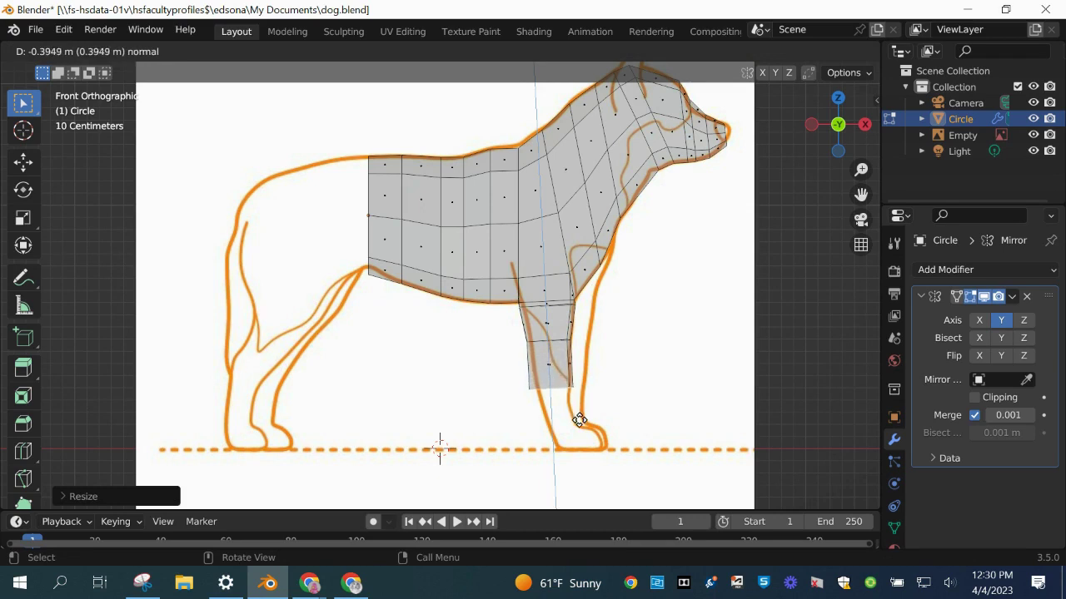
pyautogui.click(580, 421)
pyautogui.press('s')
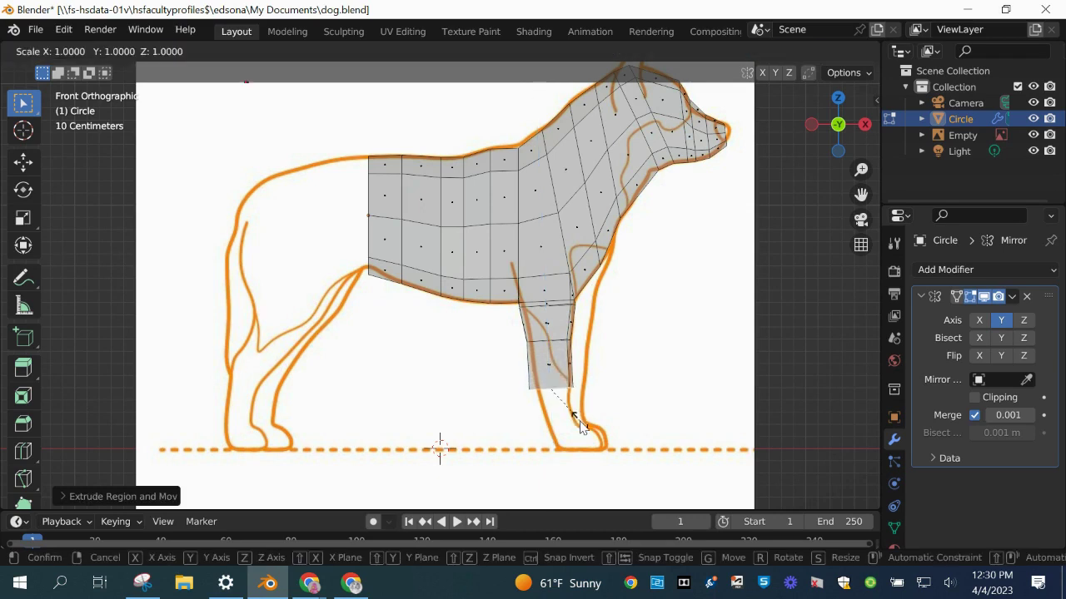
pyautogui.click(561, 423)
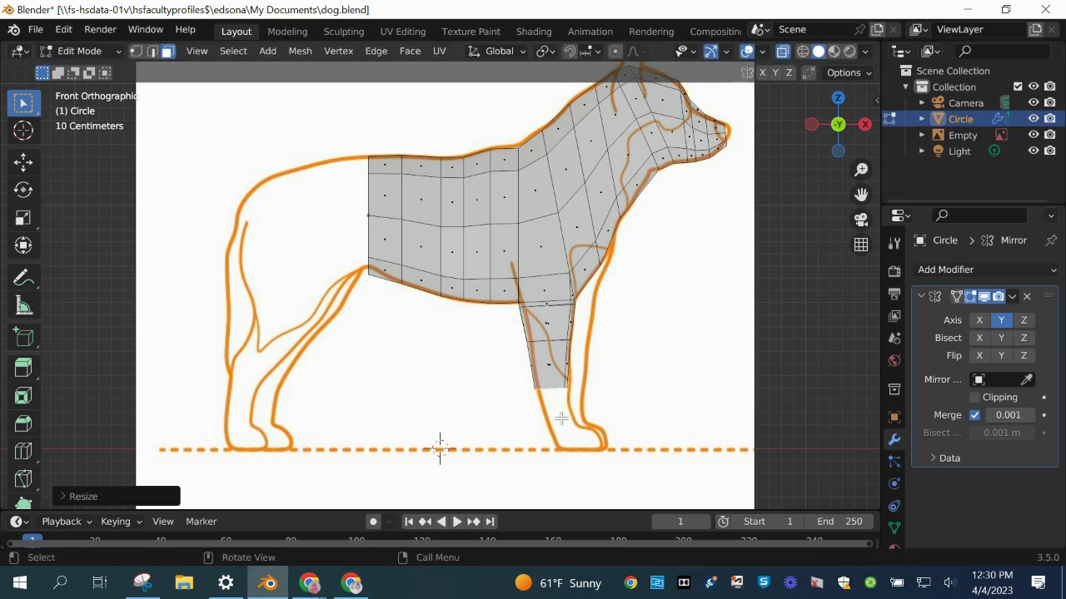
pyautogui.press('g')
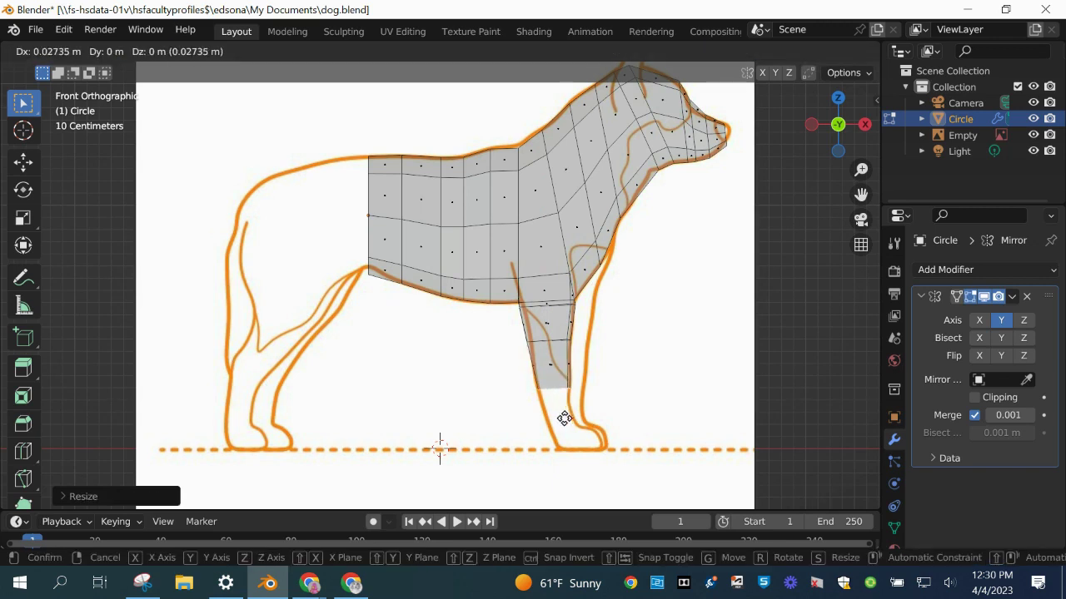
pyautogui.click(563, 419)
# Extrude the lower leg about 0.24 m downward and move its end face slightly forward along the reference outline
pyautogui.press('e')
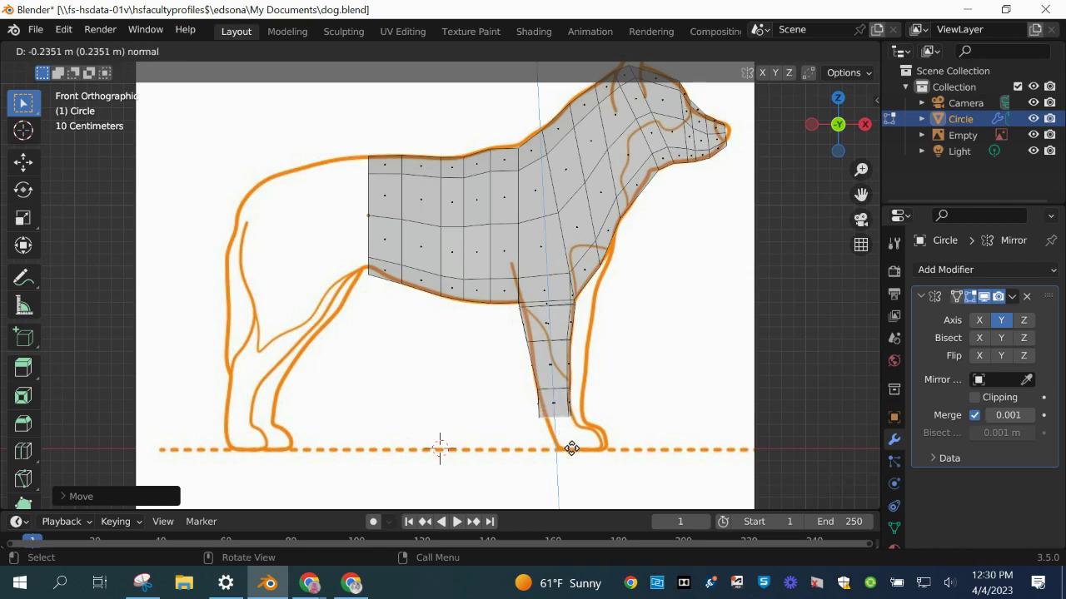
pyautogui.click(571, 449)
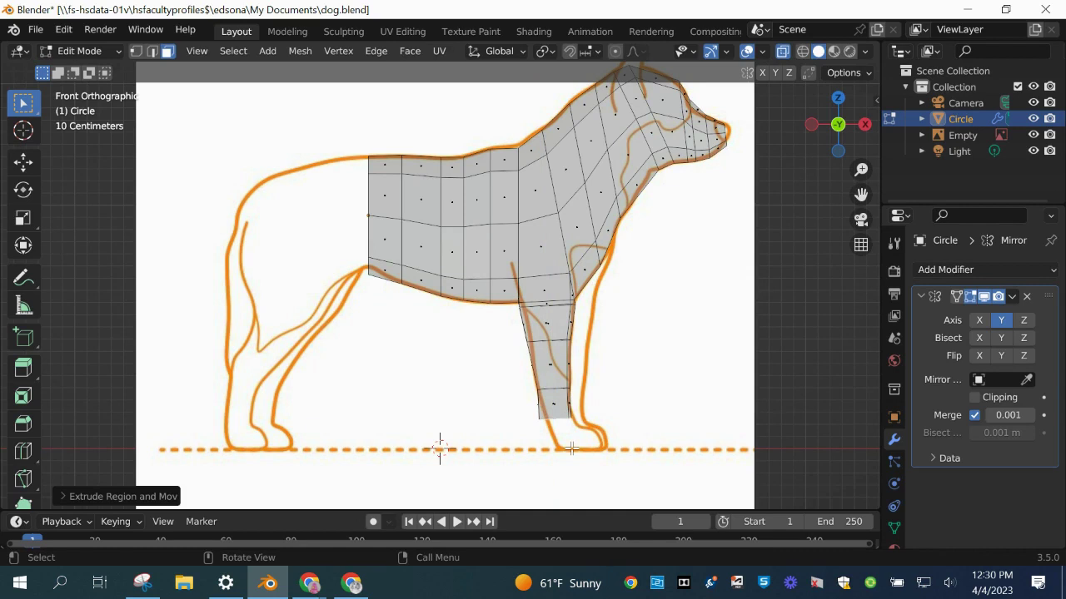
pyautogui.press('g')
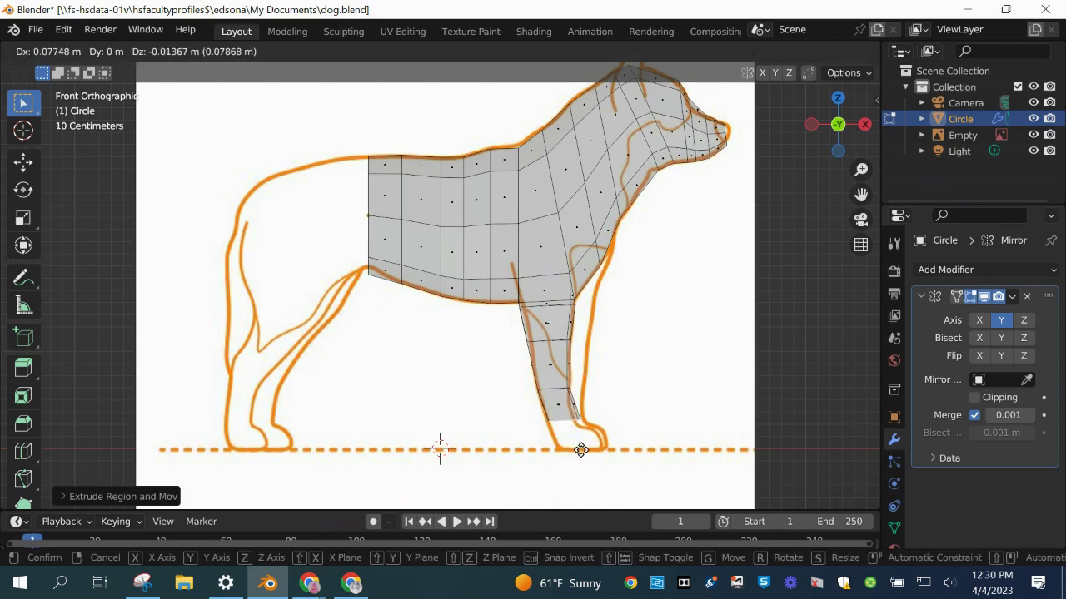
pyautogui.click(578, 449)
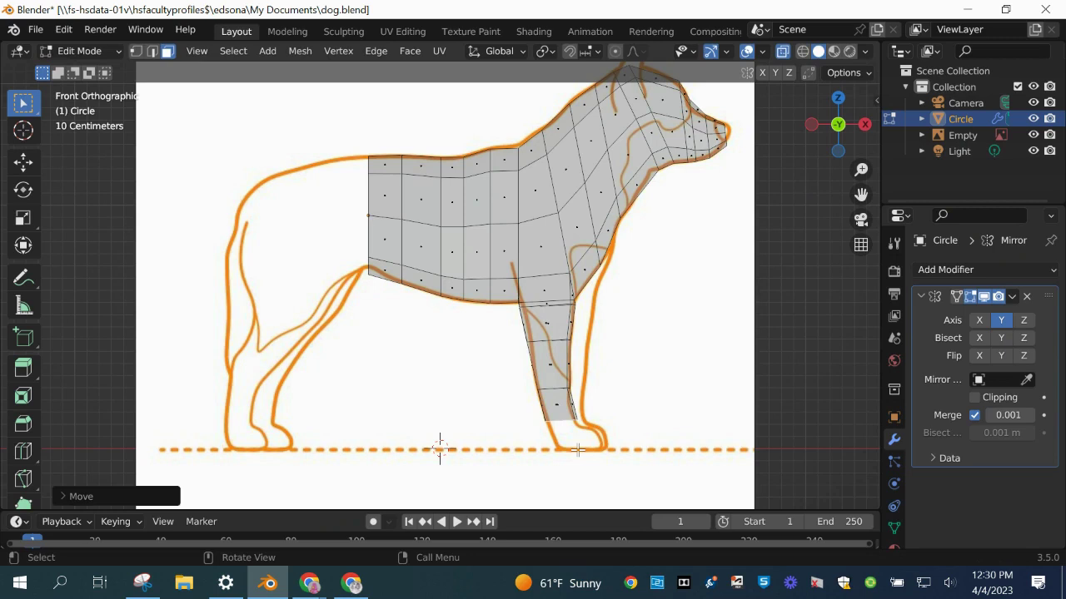
# Extrude a short ankle section about 0.06 m downward and nudge its end face slightly forward
pyautogui.press('g')
pyautogui.press('z')
pyautogui.press('z')
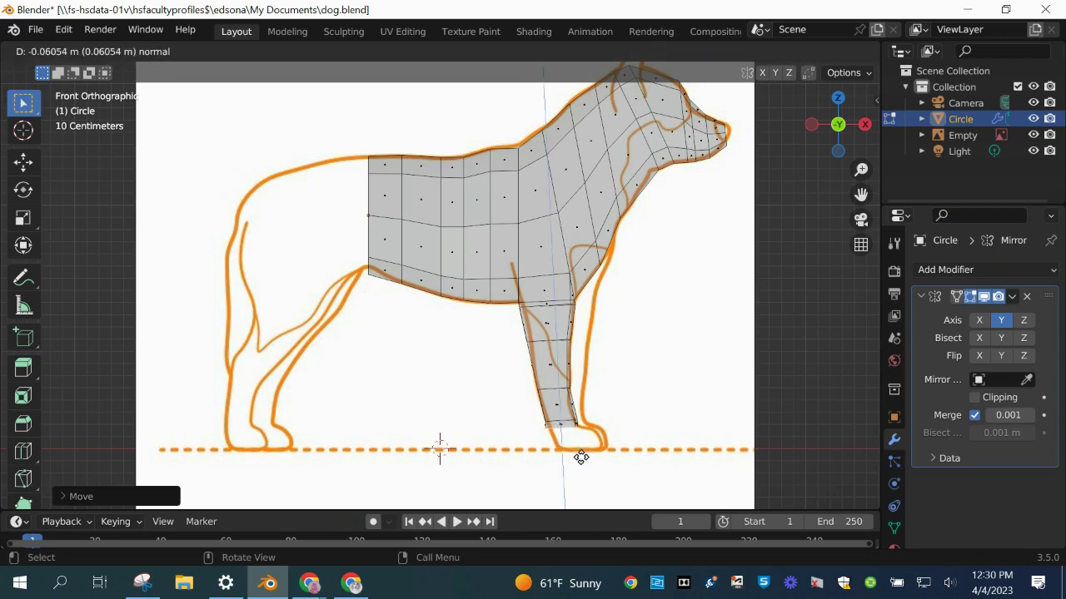
pyautogui.click(580, 458)
pyautogui.press('g')
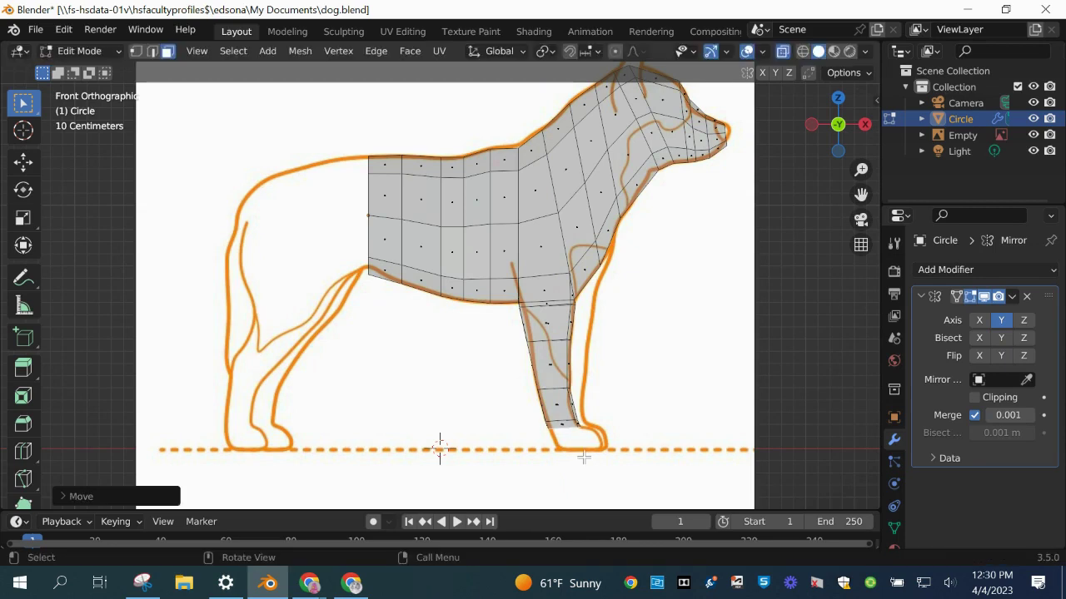
# Extrude the ankle about 0.16 m, enlarge the end face, and move it about 0.1 m forward and 0.09 m up to shape the paw's top
pyautogui.press('e')
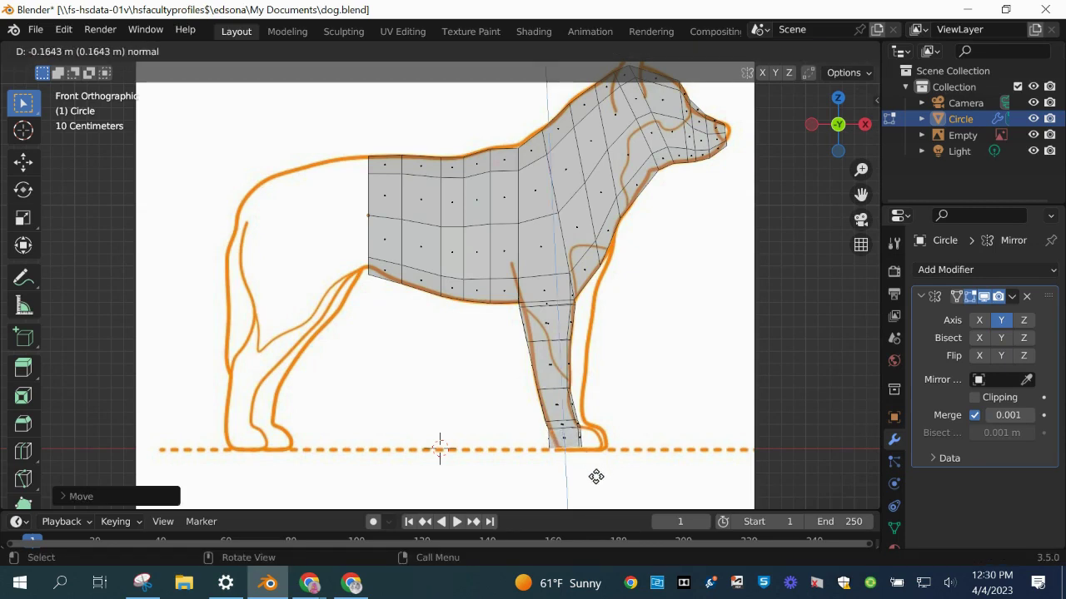
pyautogui.click(596, 476)
pyautogui.press('s')
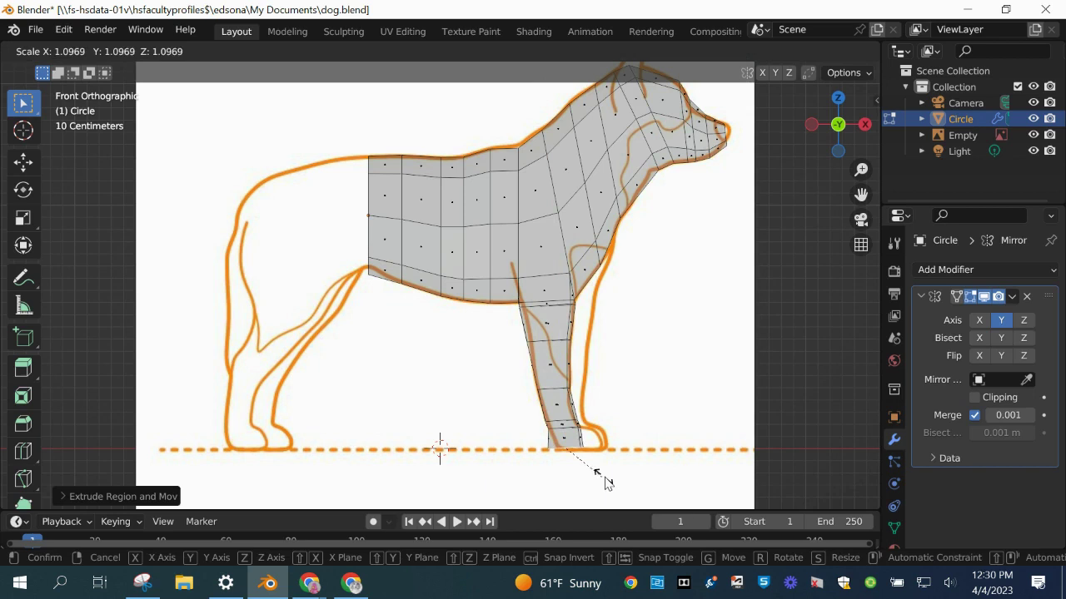
pyautogui.click(621, 472)
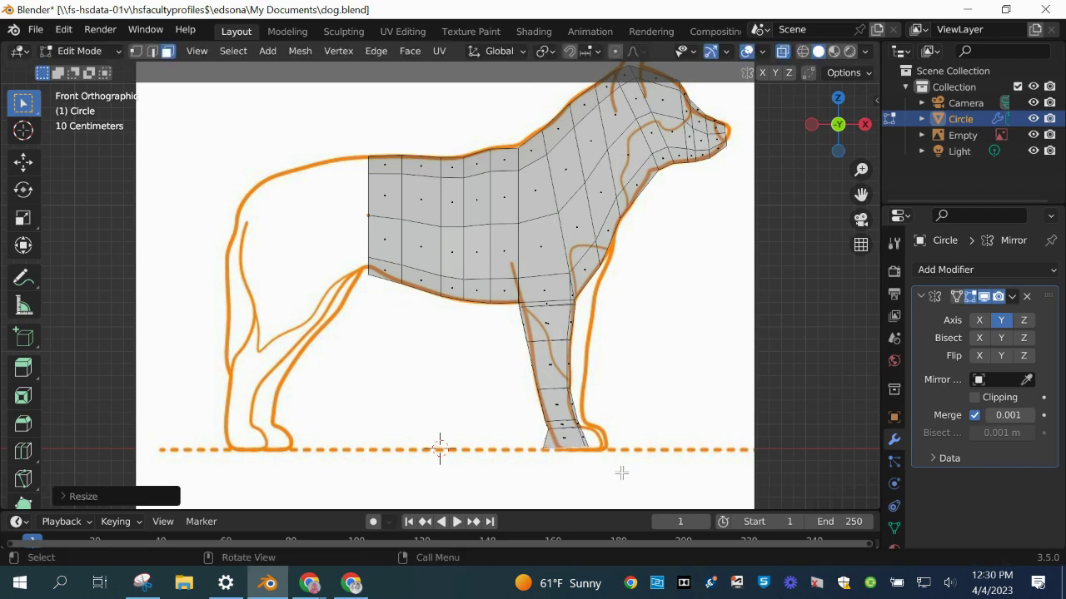
pyautogui.press('g')
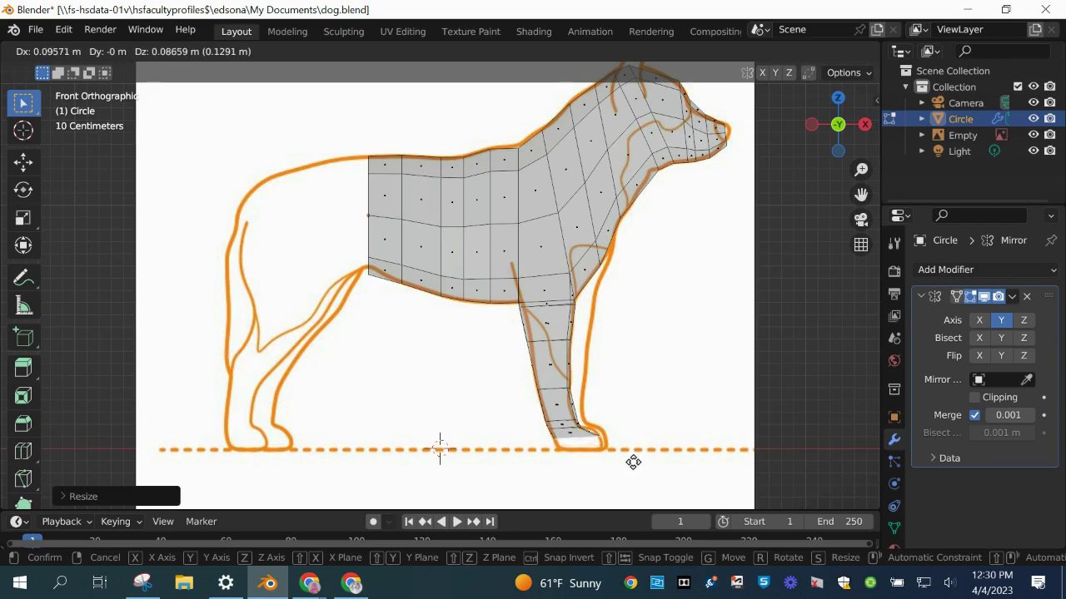
pyautogui.click(633, 463)
# Extrude the paw's end face about 0.09 m downward to the reference ground line
pyautogui.press('g')
pyautogui.press('z')
pyautogui.press('z')
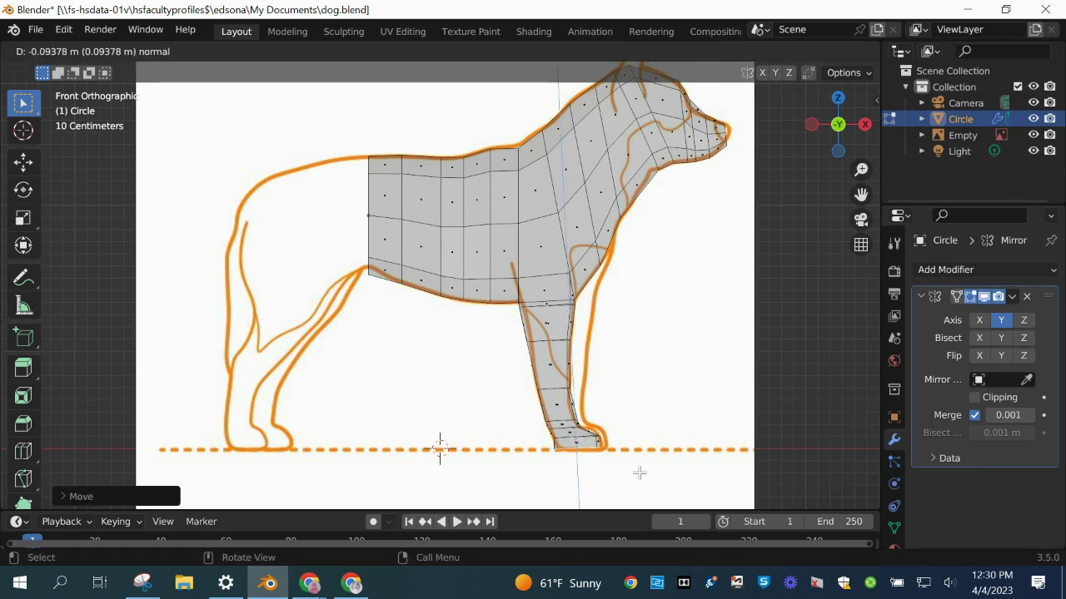
pyautogui.click(639, 473)
# Turn off X-ray display and view the mirrored front legs in perspective from the dog's front
pyautogui.moveTo(839, 132)
pyautogui.mouseDown()
pyautogui.moveTo(716, 149)
pyautogui.moveTo(608, 148)
pyautogui.moveTo(862, 125)
pyautogui.moveTo(48, 130)
pyautogui.moveTo(873, 135)
pyautogui.moveTo(798, 181)
pyautogui.moveTo(781, 232)
pyautogui.moveTo(759, 204)
pyautogui.moveTo(824, 138)
pyautogui.mouseUp()
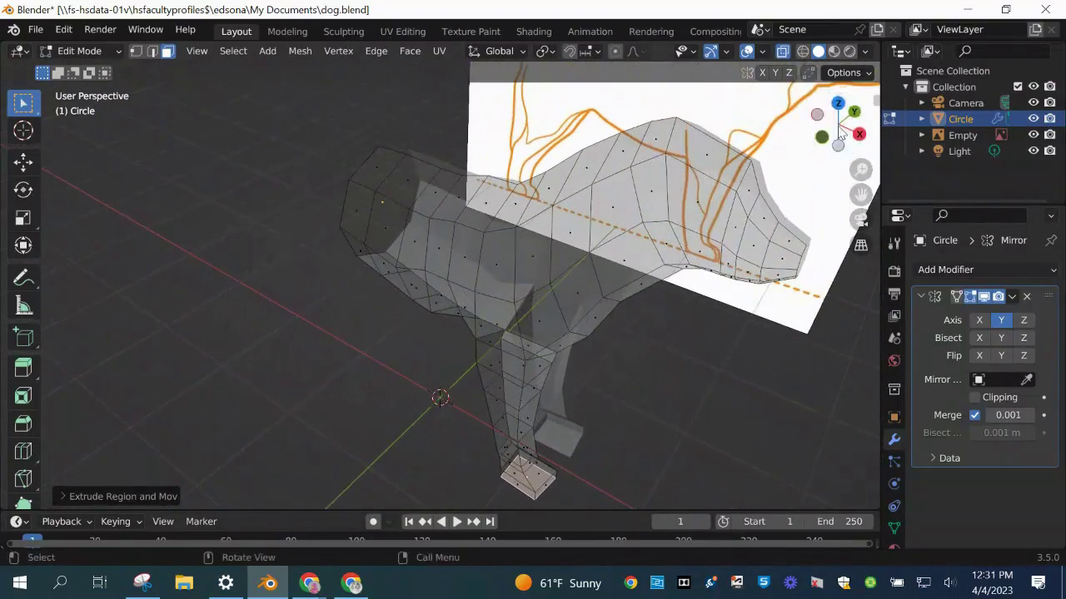
pyautogui.click(823, 138)
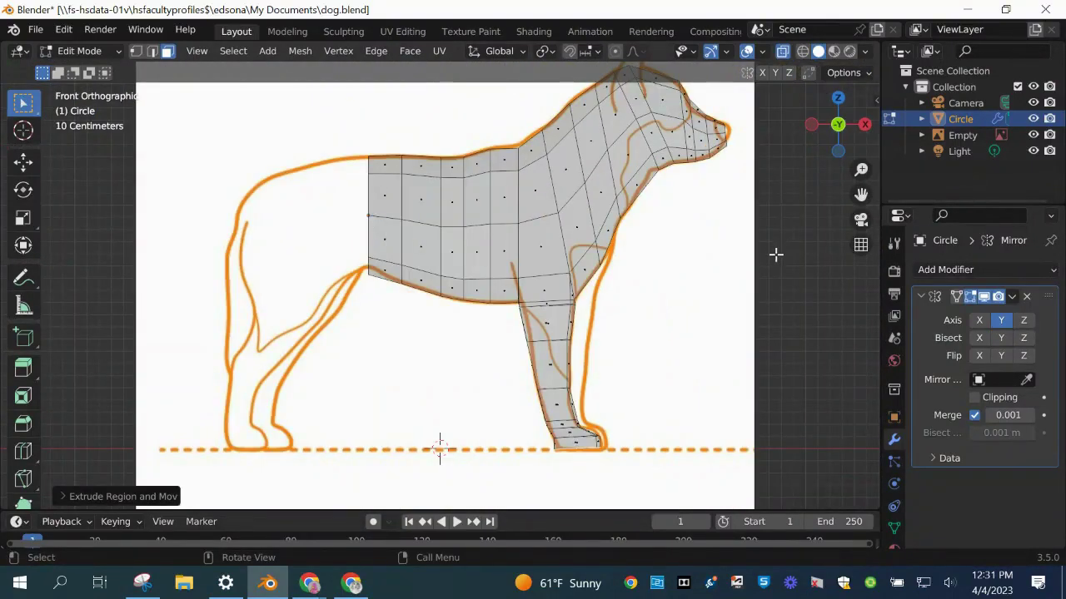
pyautogui.moveTo(770, 229); pyautogui.dragTo(761, 238)
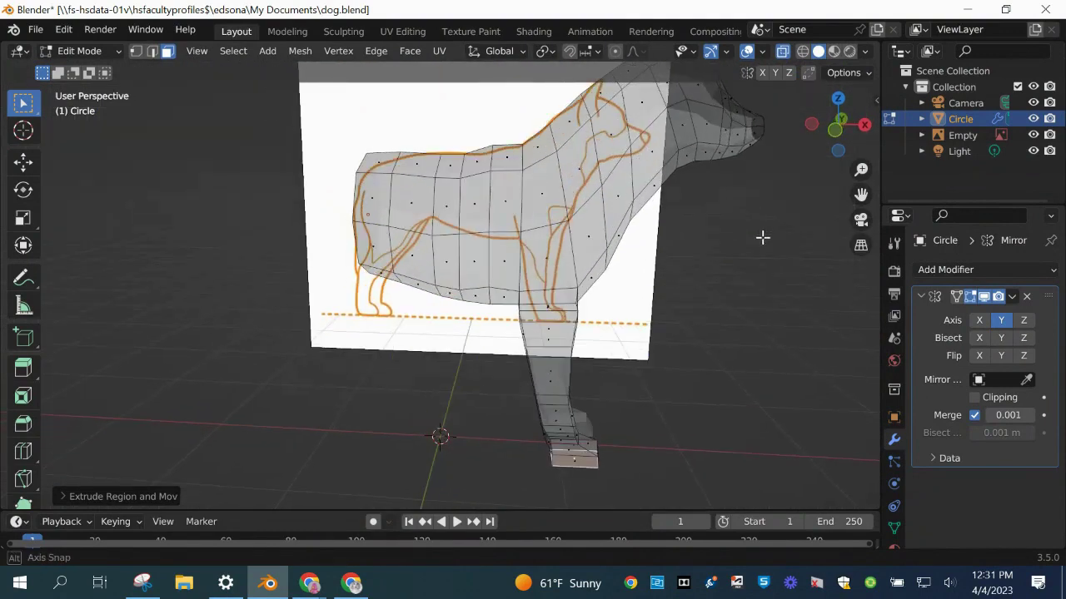
pyautogui.click(840, 132)
pyautogui.moveTo(601, 133); pyautogui.dragTo(580, 164)
pyautogui.click(783, 55)
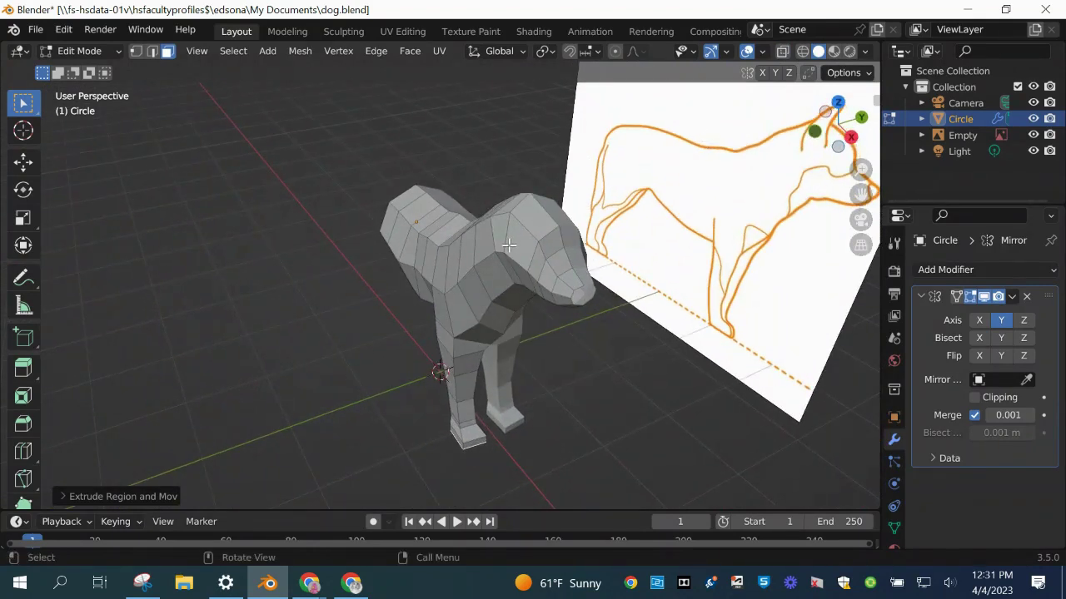
# Add one loop cut around the head across the large top face, then return to the box select tool in face mode
pyautogui.click(528, 222)
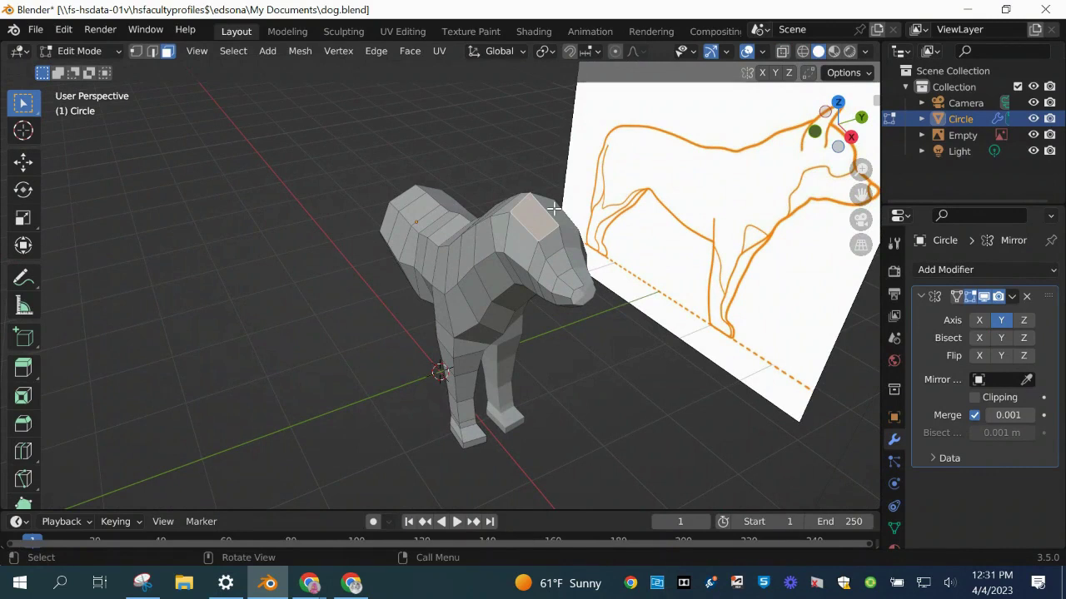
pyautogui.scroll(2, 528, 204)
pyautogui.scroll(2, 532, 203)
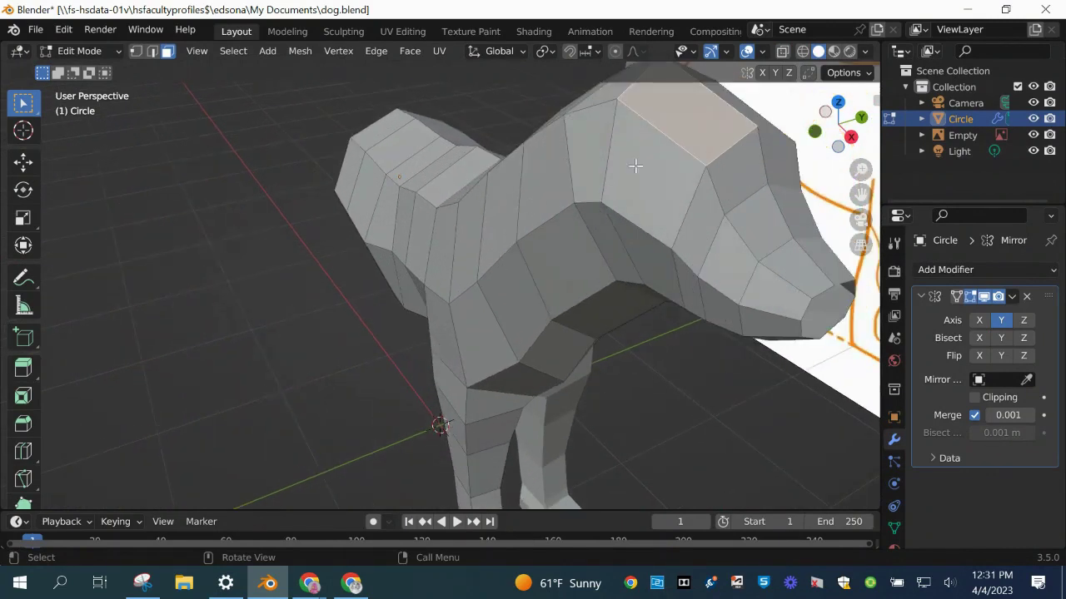
pyautogui.scroll(-2, 634, 169)
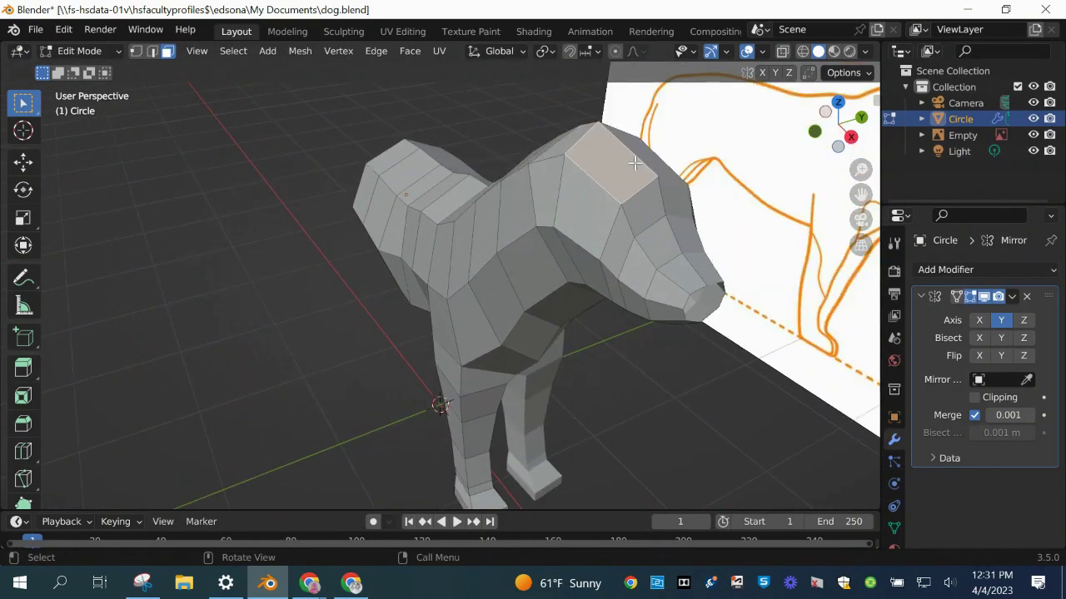
pyautogui.click(24, 450)
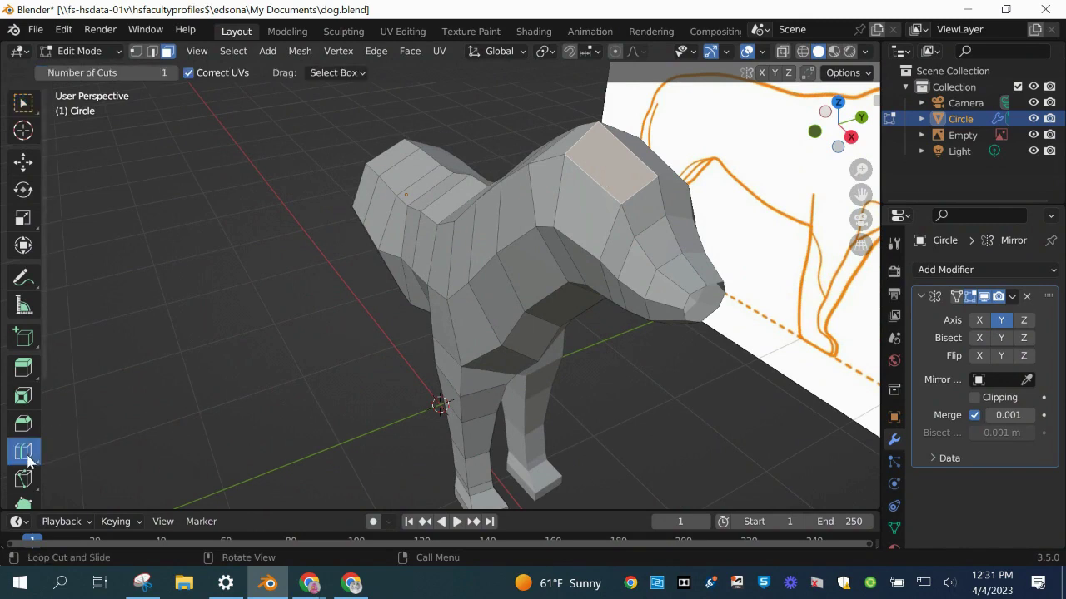
pyautogui.click(596, 183)
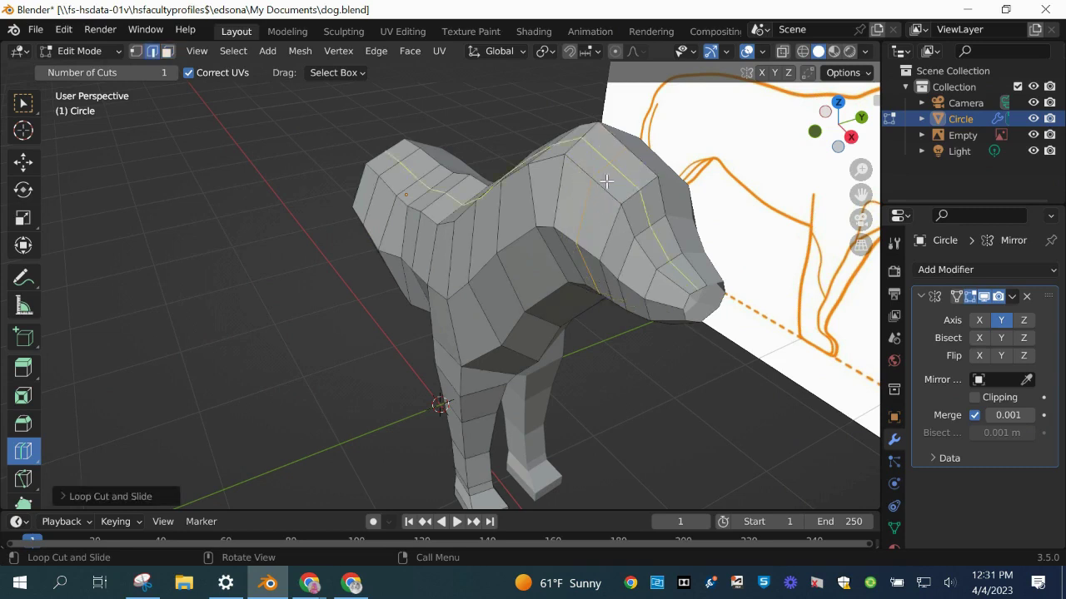
pyautogui.press('w')
pyautogui.press('3')
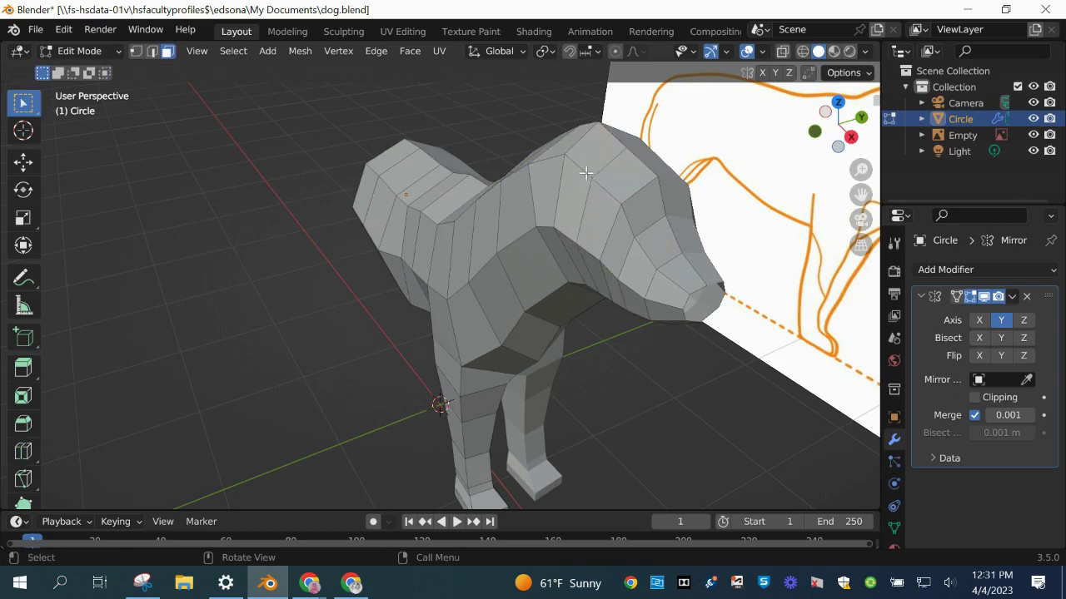
# Return to the front view and examine the top of the head against the reference's ear outline
pyautogui.click(815, 131)
pyautogui.scroll(-1, 837, 124)
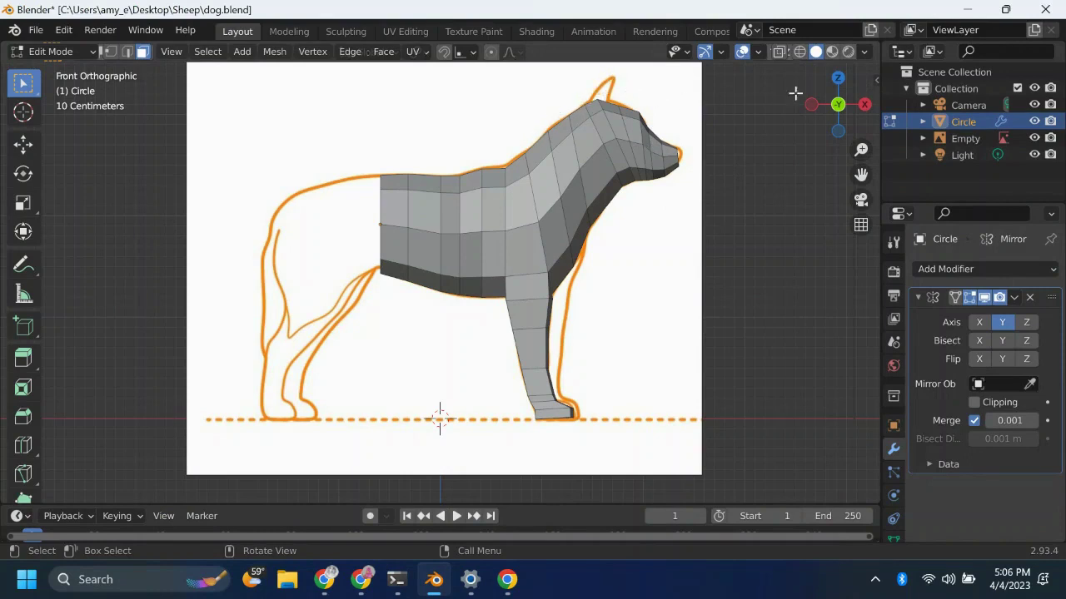
pyautogui.moveTo(839, 108); pyautogui.dragTo(774, 159)
pyautogui.click(824, 116)
pyautogui.click(611, 107)
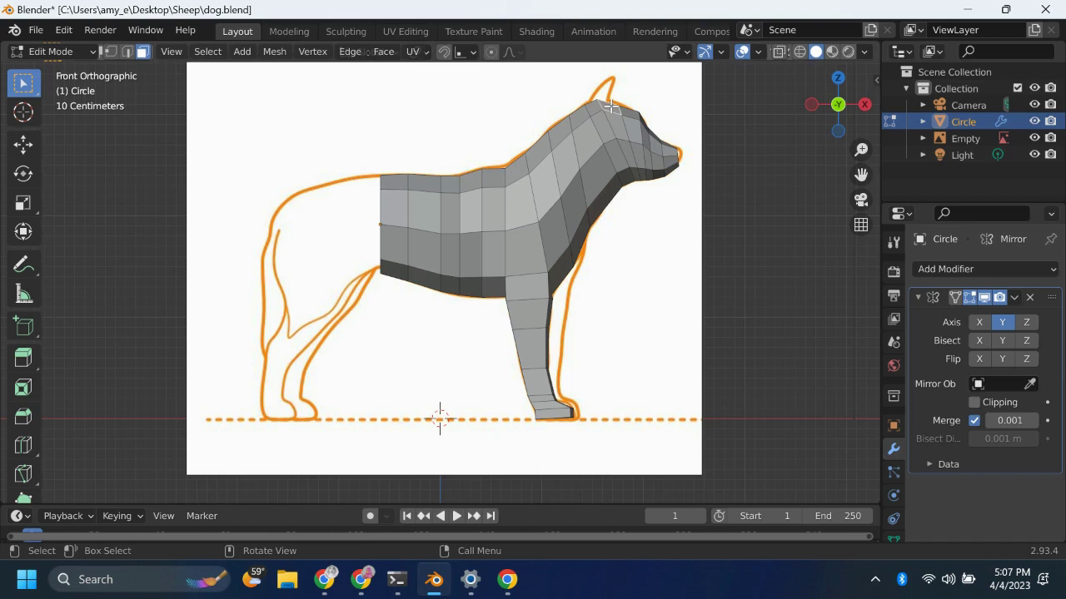
# Subdivide the two adjacent faces at the top of the head, beneath the reference's ear outline, with one cut
pyautogui.keyDown('shift'); pyautogui.click(593, 106); pyautogui.keyUp('shift')
pyautogui.moveTo(860, 174); pyautogui.dragTo(808, 341)
pyautogui.scroll(4, 550, 329)
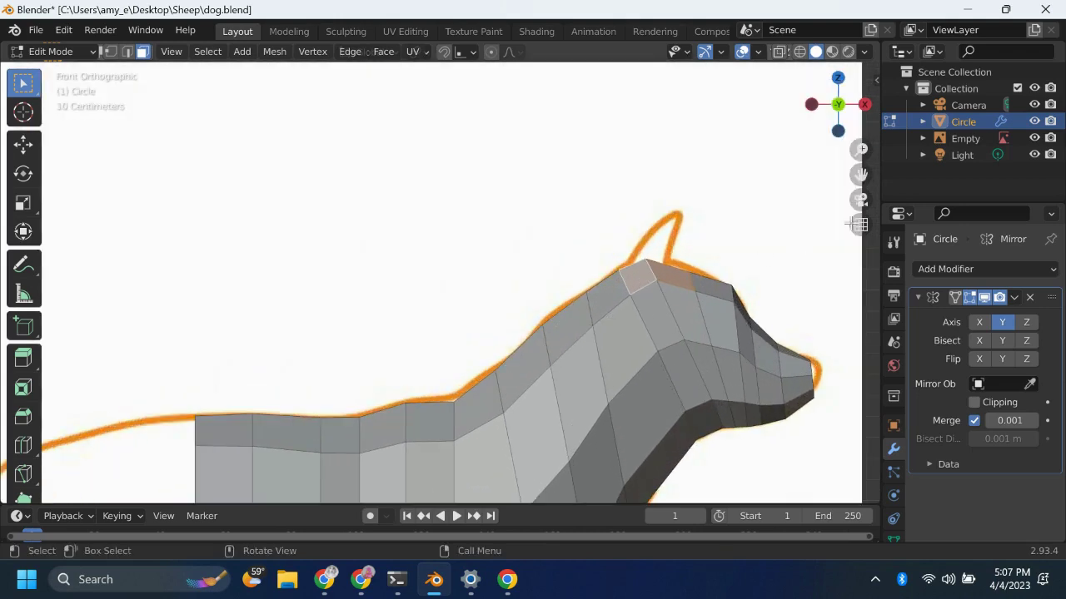
pyautogui.moveTo(860, 174); pyautogui.dragTo(707, 158)
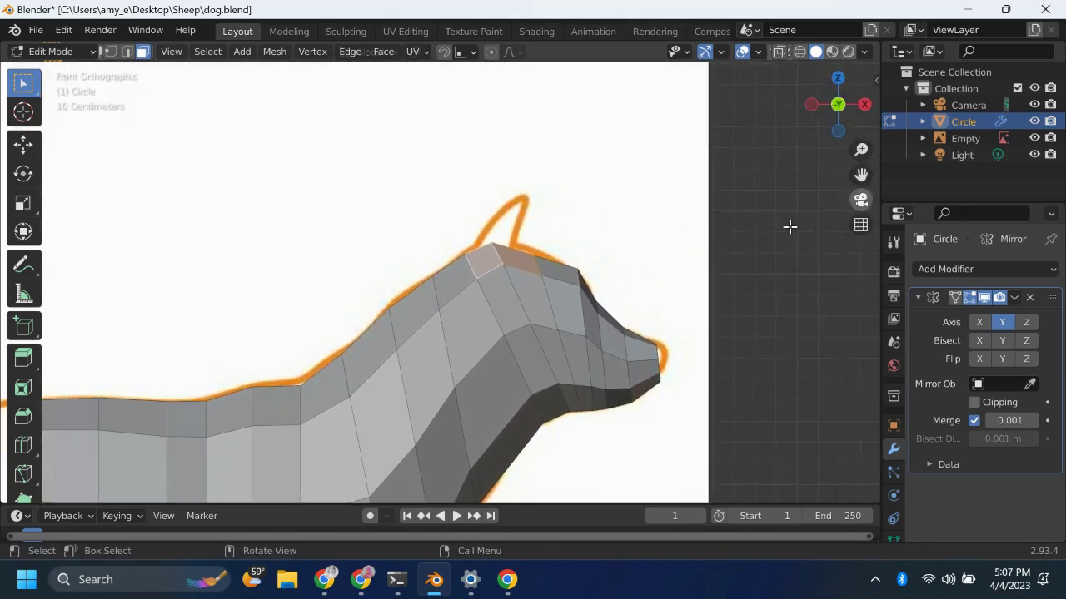
pyautogui.moveTo(838, 104); pyautogui.dragTo(809, 142)
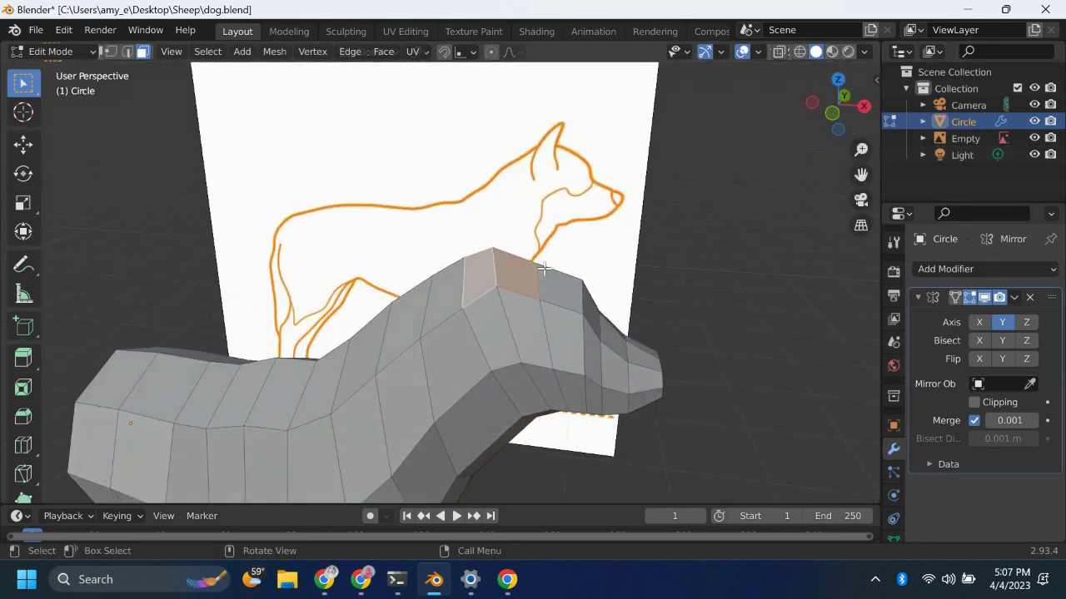
pyautogui.rightClick(516, 275)
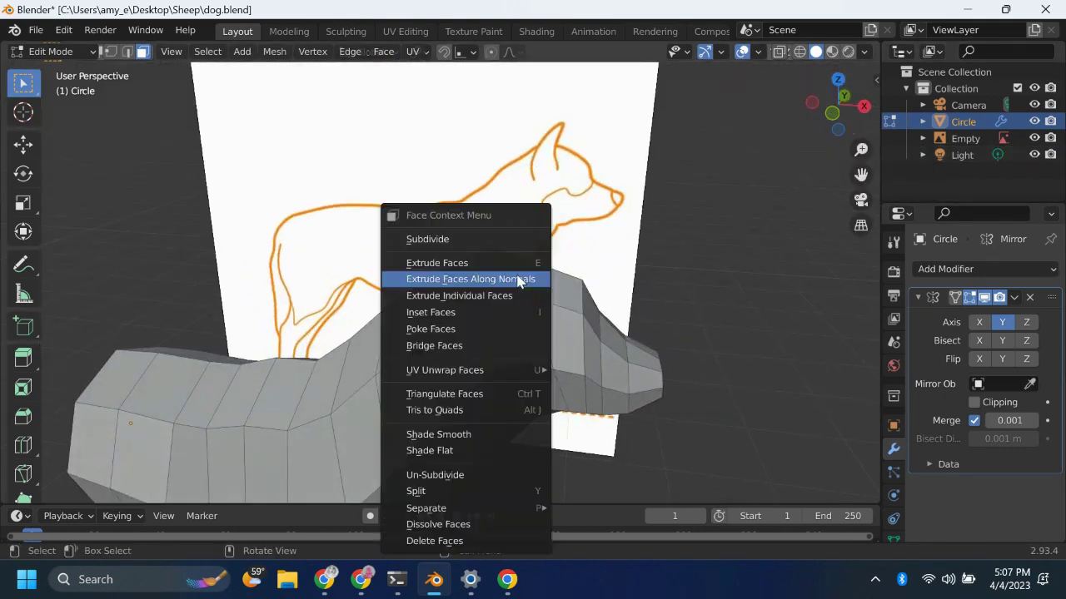
pyautogui.click(498, 239)
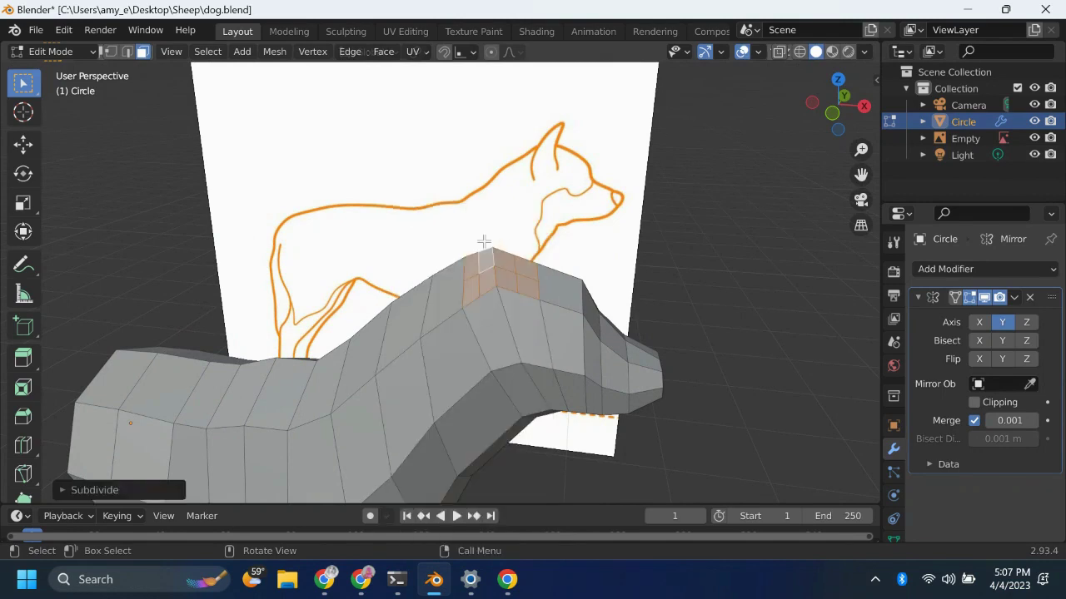
pyautogui.click(58, 491)
pyautogui.click(274, 376)
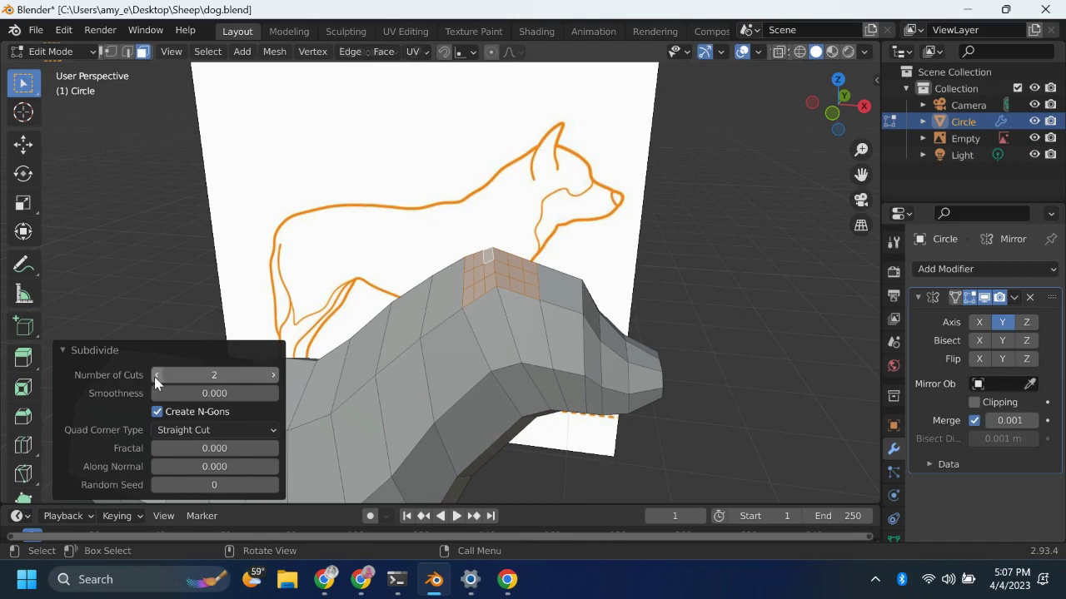
pyautogui.click(101, 291)
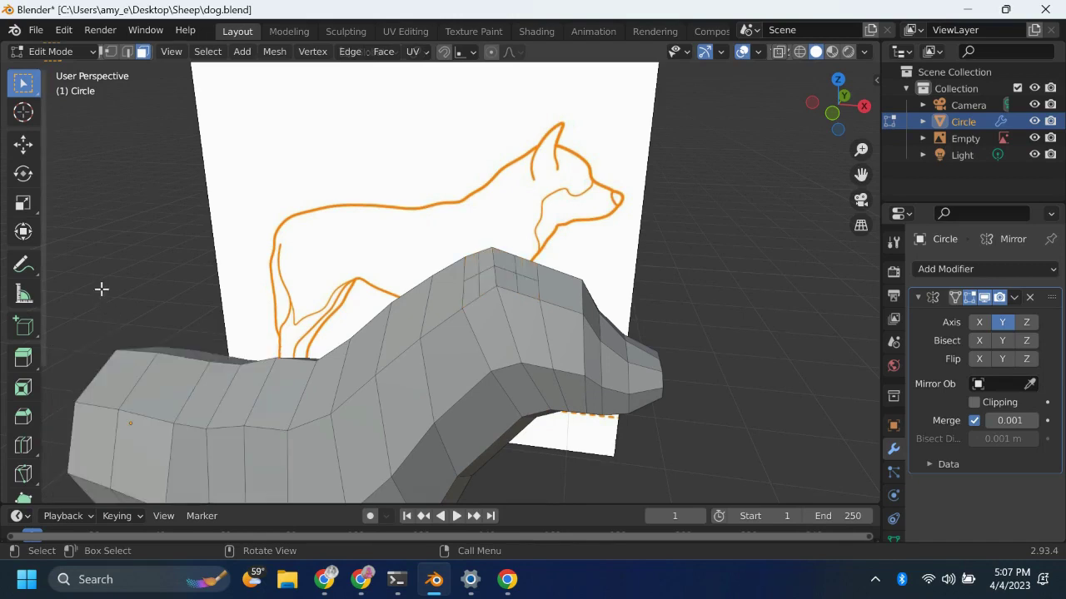
# Slide the middle edge of the rear subdivided face backward by a factor of about 0.555, then return to the front view
pyautogui.click(127, 51)
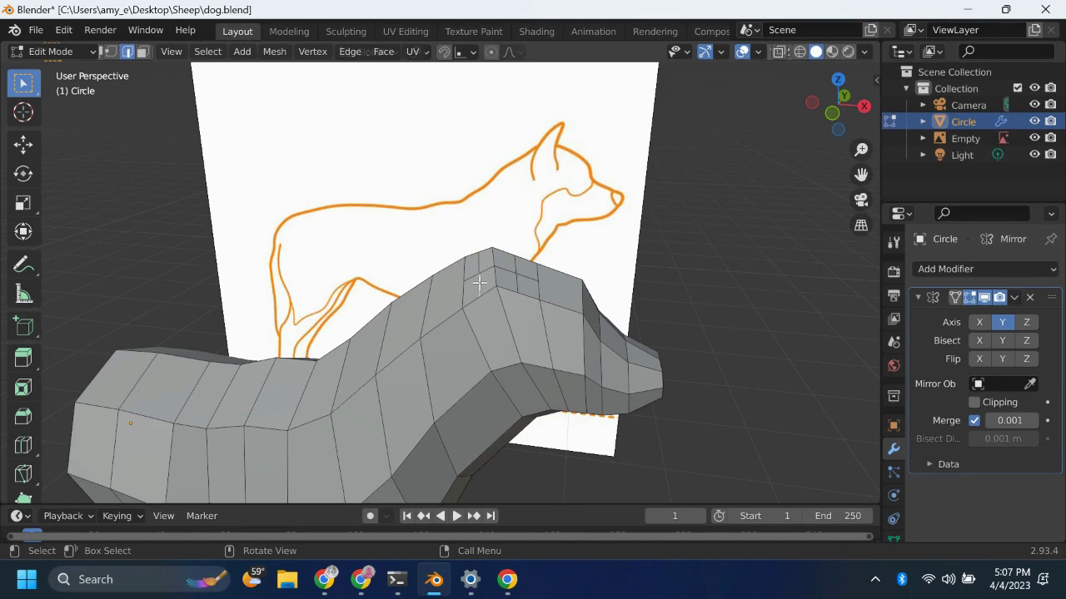
pyautogui.press('g')
pyautogui.press('g')
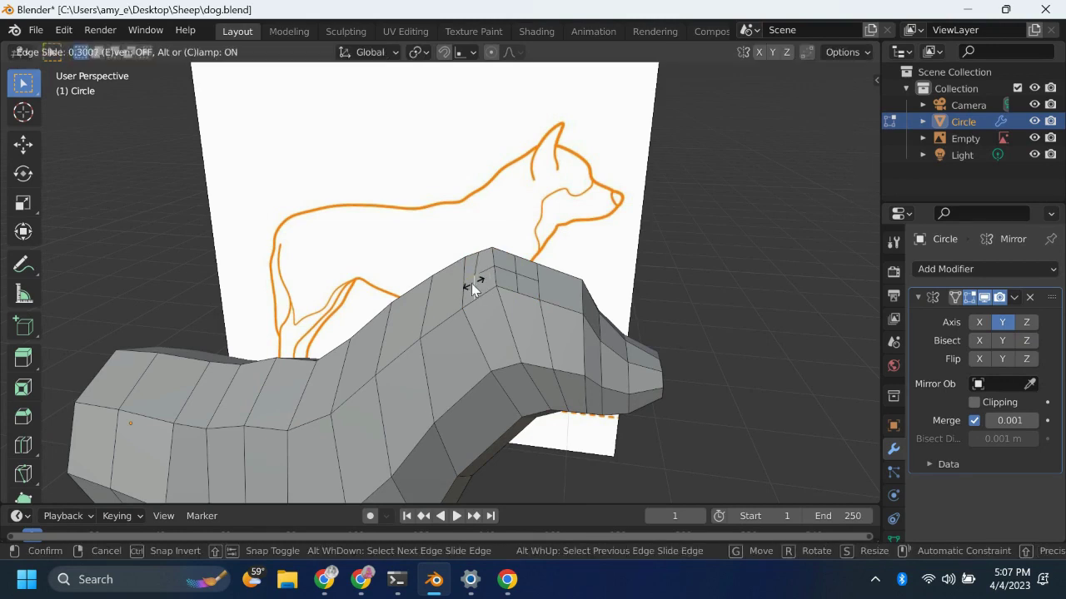
pyautogui.click(470, 285)
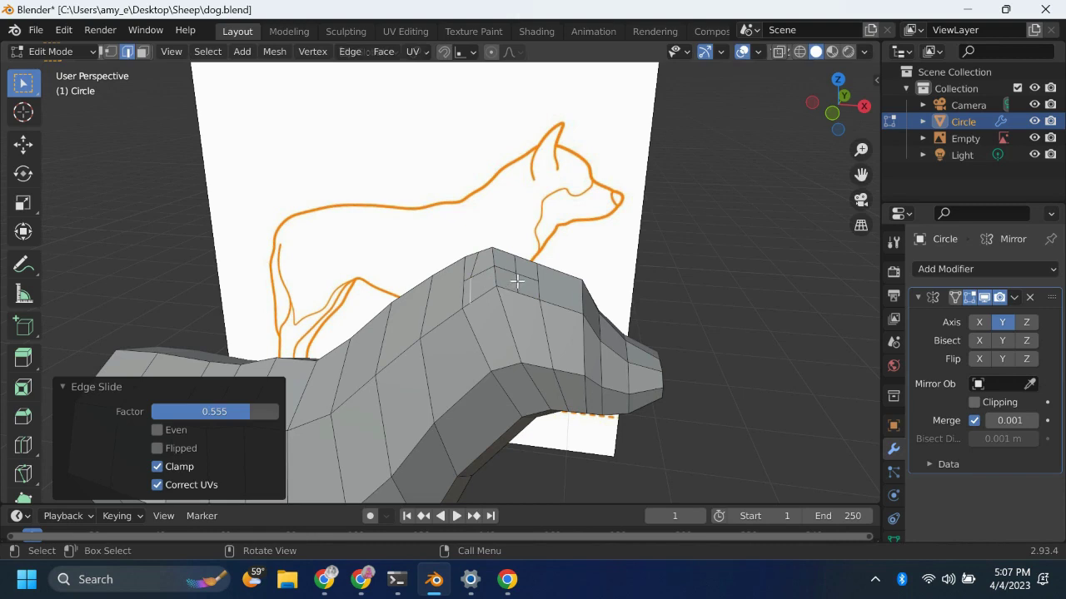
pyautogui.click(832, 117)
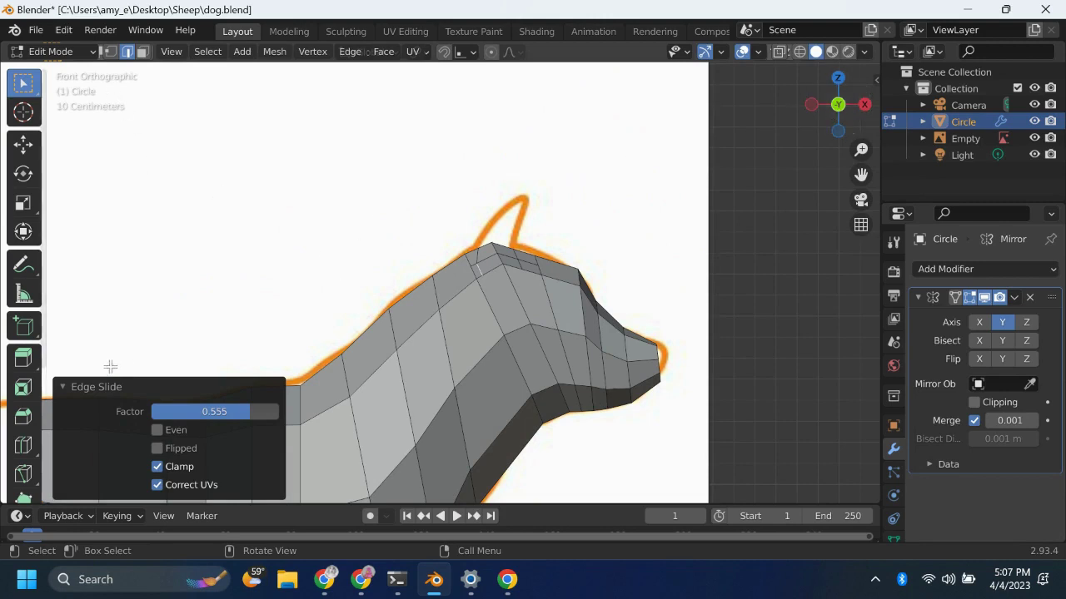
pyautogui.click(68, 388)
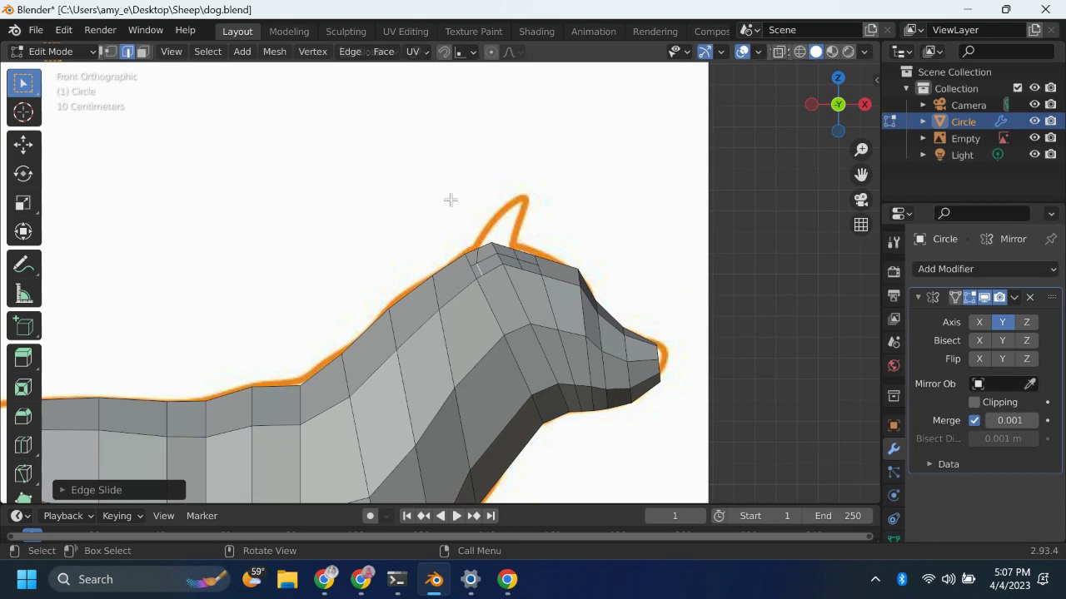
# Extrude the two small faces on top of the head about 0.29 m upward as an ear and scale the tip to about 0.75
pyautogui.click(145, 52)
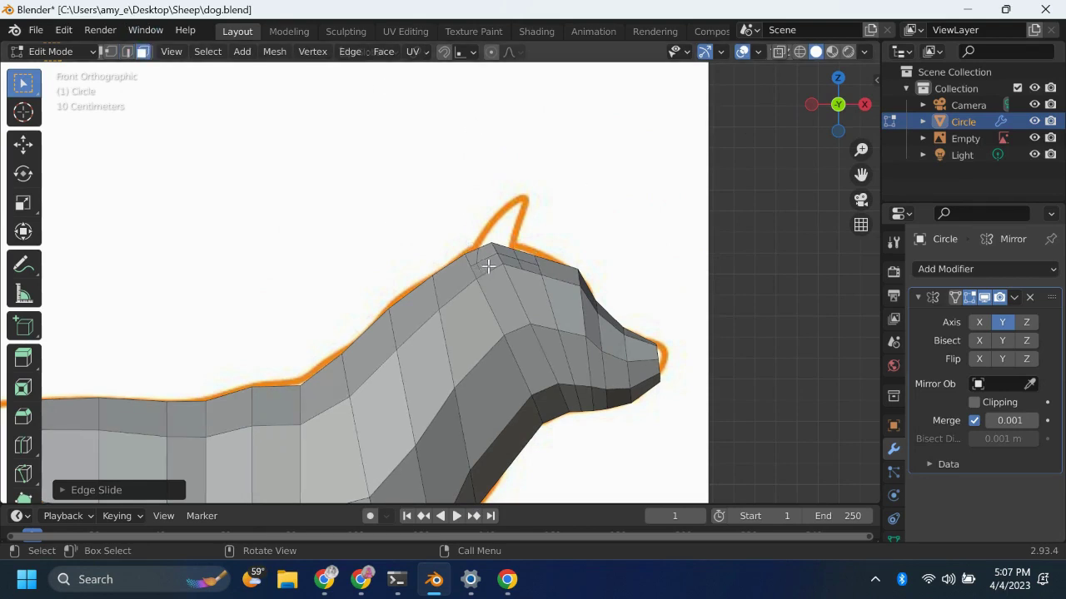
pyautogui.click(489, 265)
pyautogui.keyDown('shift'); pyautogui.click(510, 263); pyautogui.keyUp('shift')
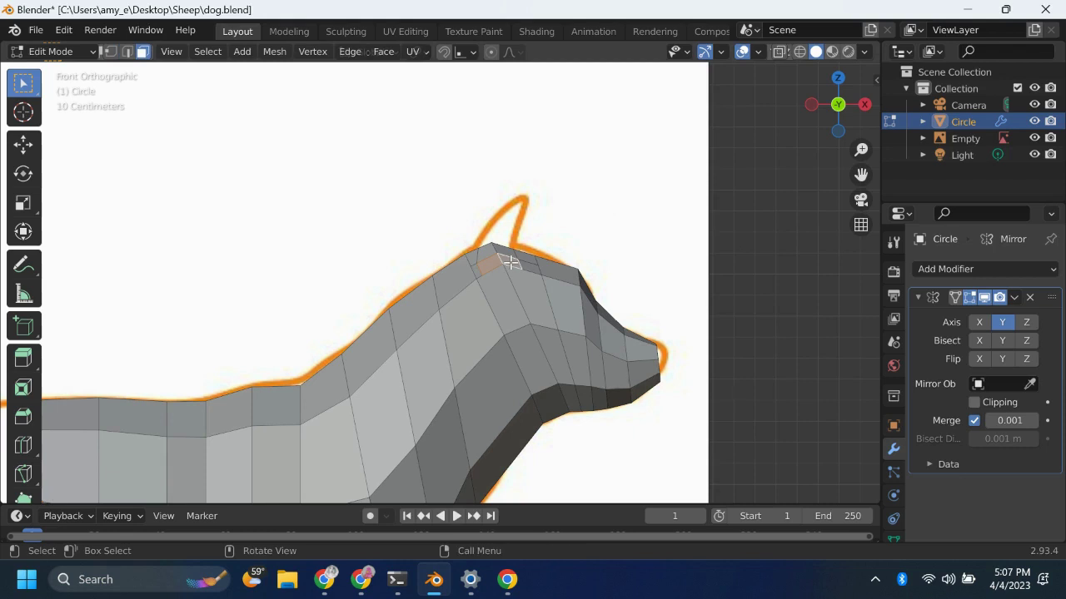
pyautogui.press('e')
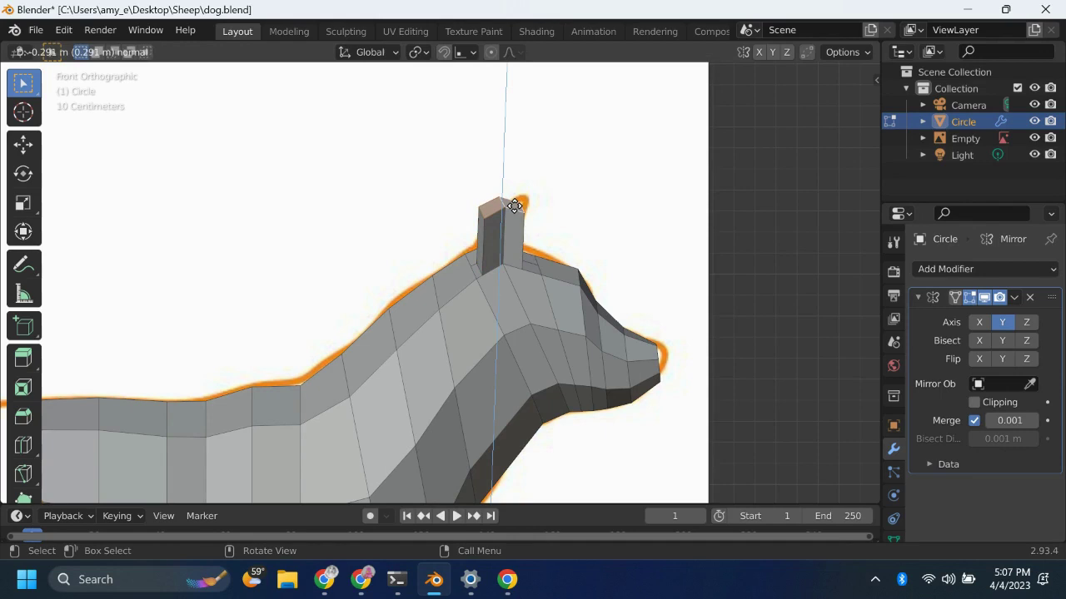
pyautogui.click(515, 206)
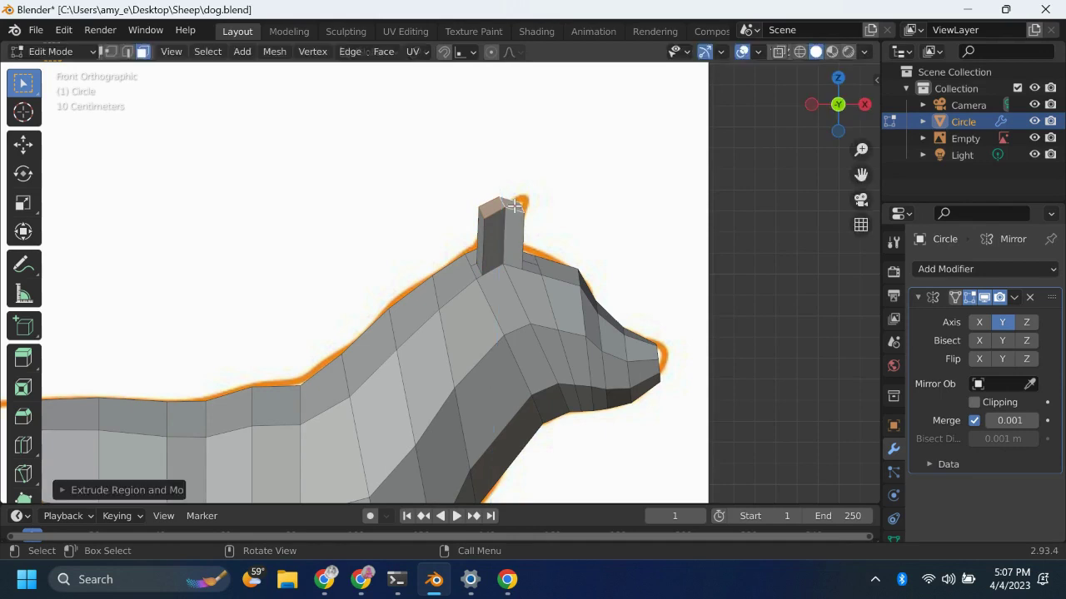
pyautogui.press('s')
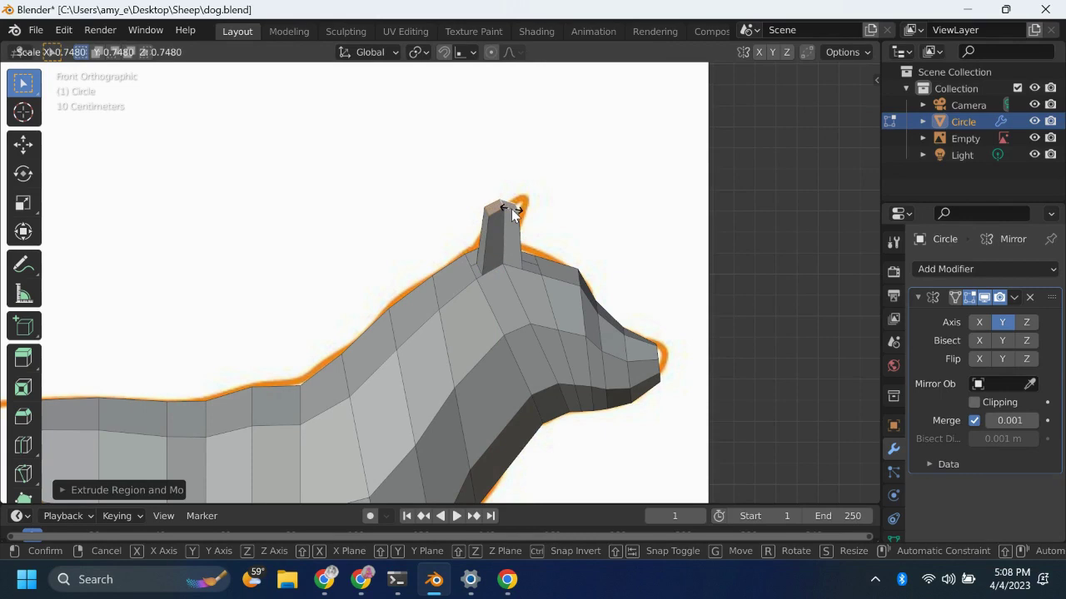
pyautogui.click(511, 209)
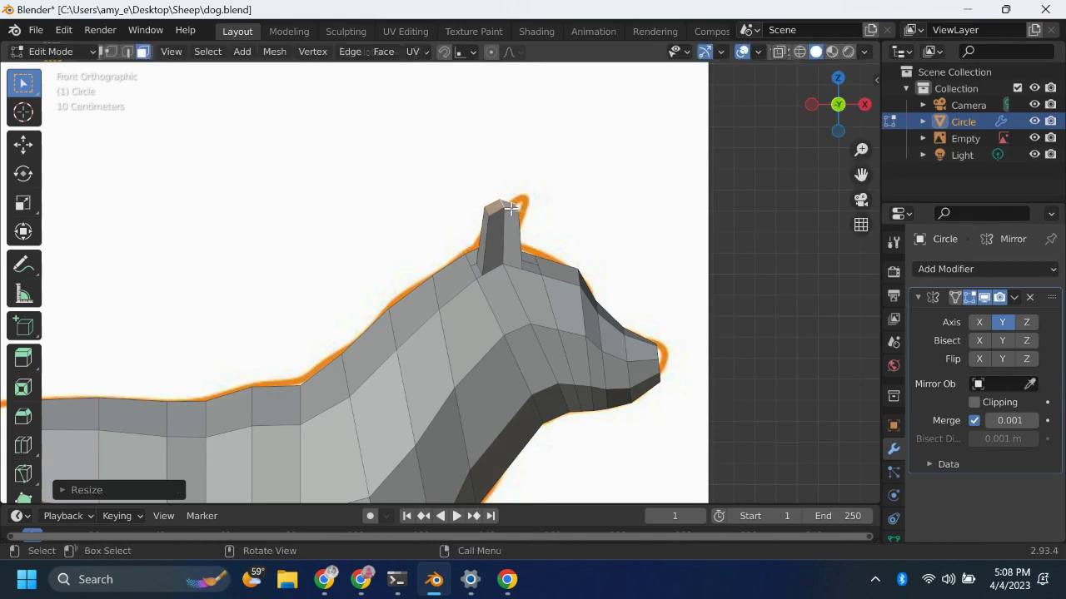
# Move the ear's tip about 0.09 m forward and 0.04 m up to follow the reference's ear outline
pyautogui.click(126, 52)
pyautogui.moveTo(464, 187); pyautogui.dragTo(559, 225)
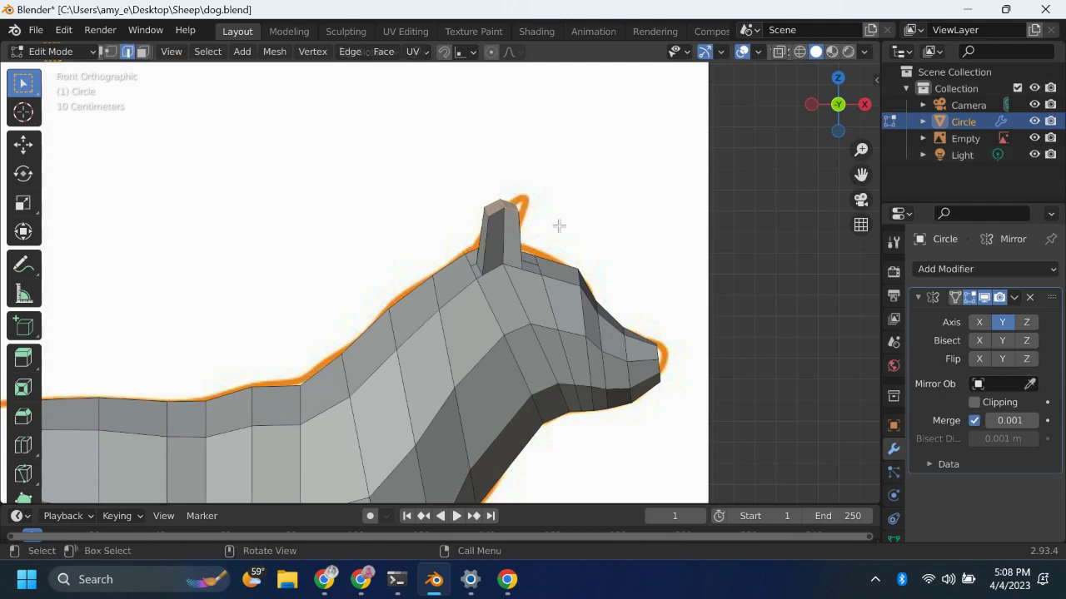
pyautogui.press('g')
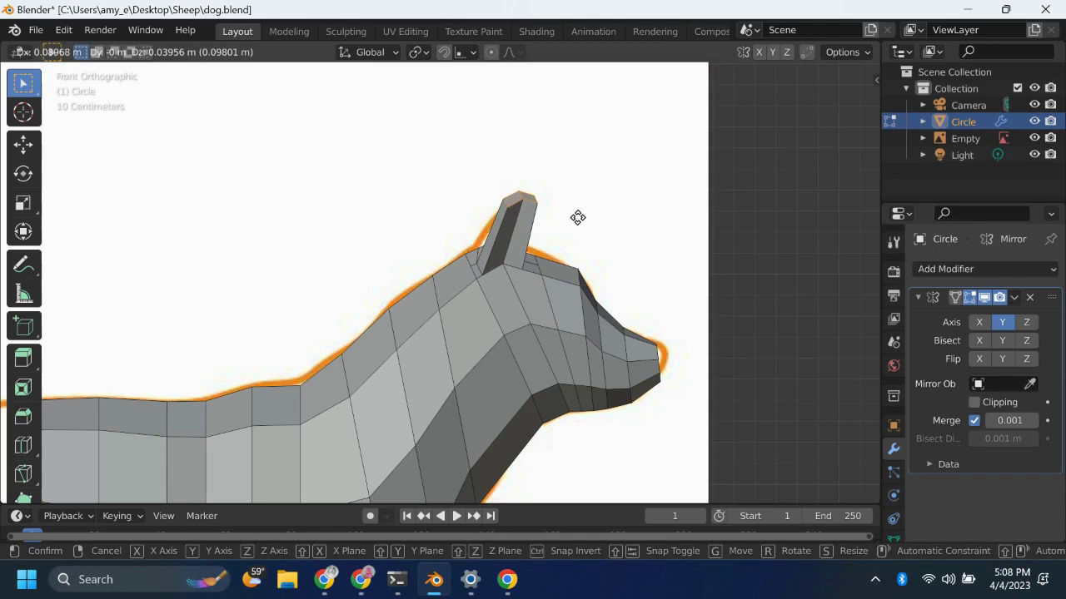
pyautogui.click(577, 217)
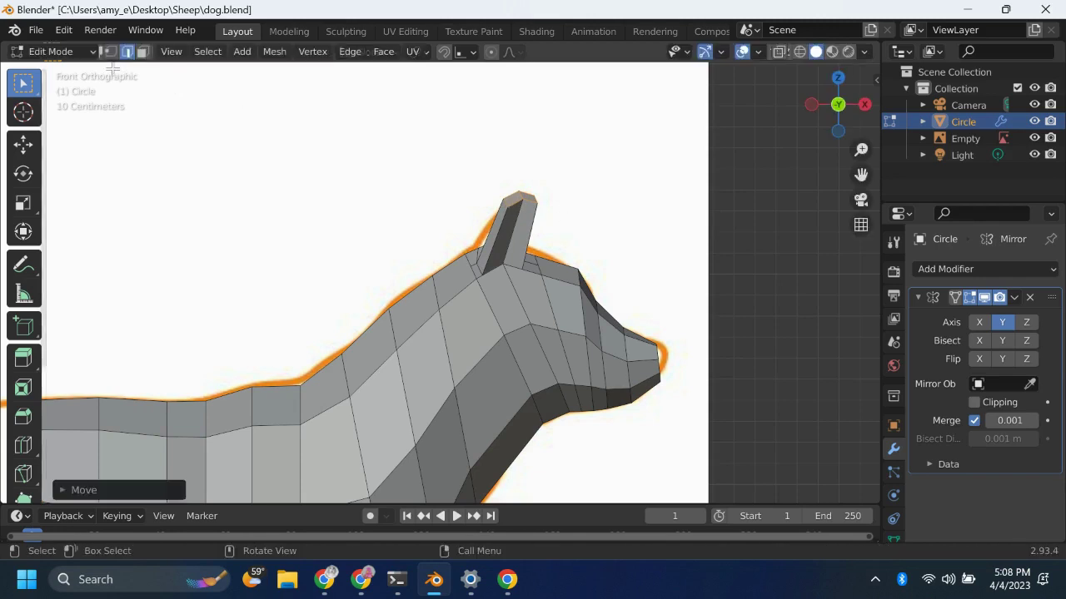
# Add a loop cut around the ear's upper half and move it about 0.02 m up and slightly backward to bend the ear
pyautogui.click(25, 447)
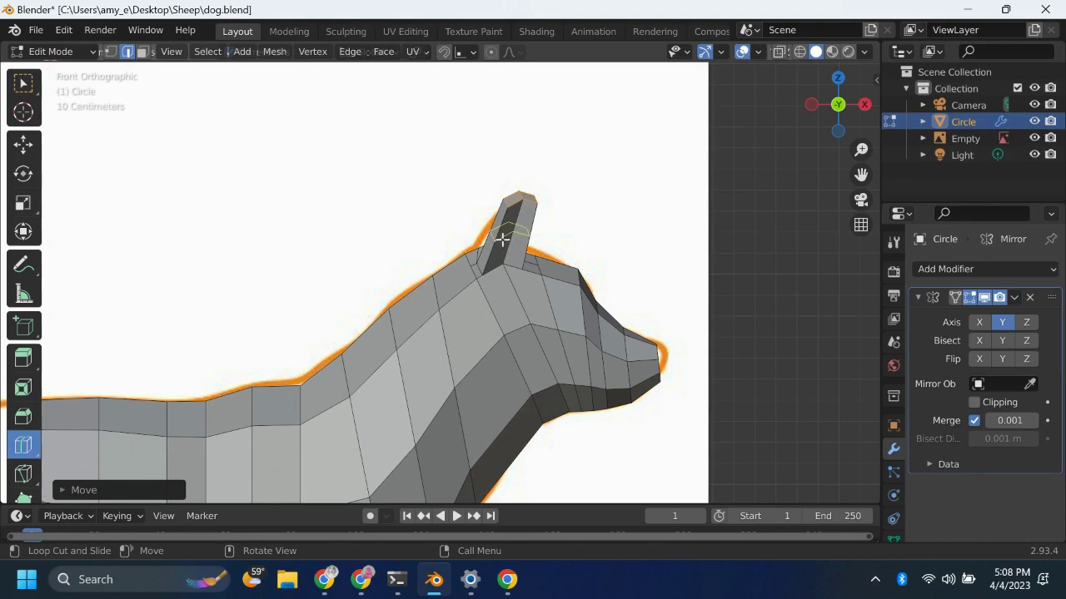
pyautogui.moveTo(502, 238)
pyautogui.mouseDown()
pyautogui.moveTo(500, 247)
pyautogui.moveTo(496, 225)
pyautogui.mouseUp()
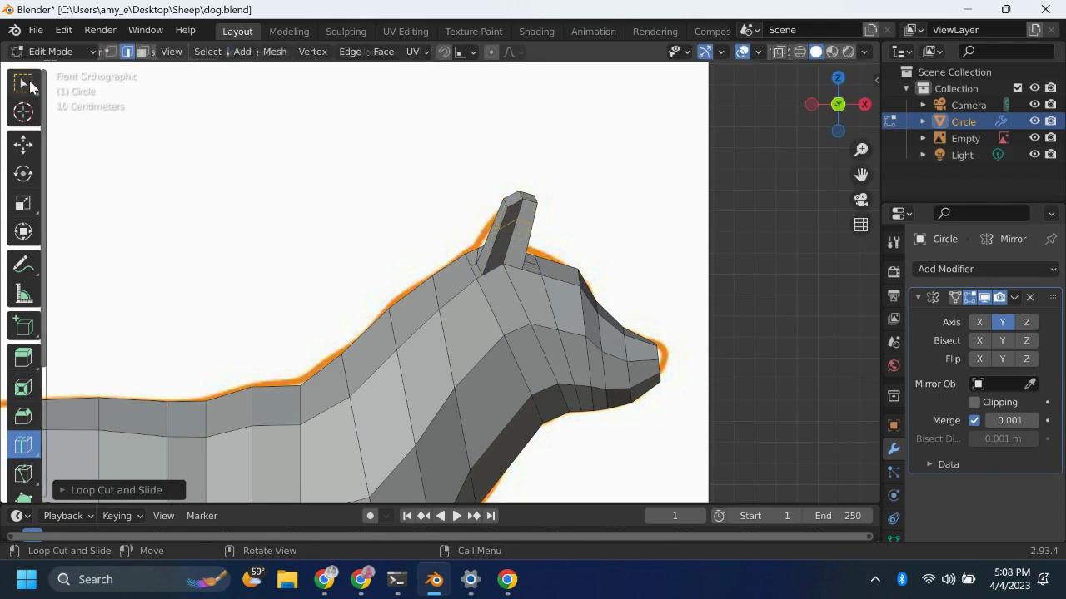
pyautogui.click(30, 86)
pyautogui.press('g')
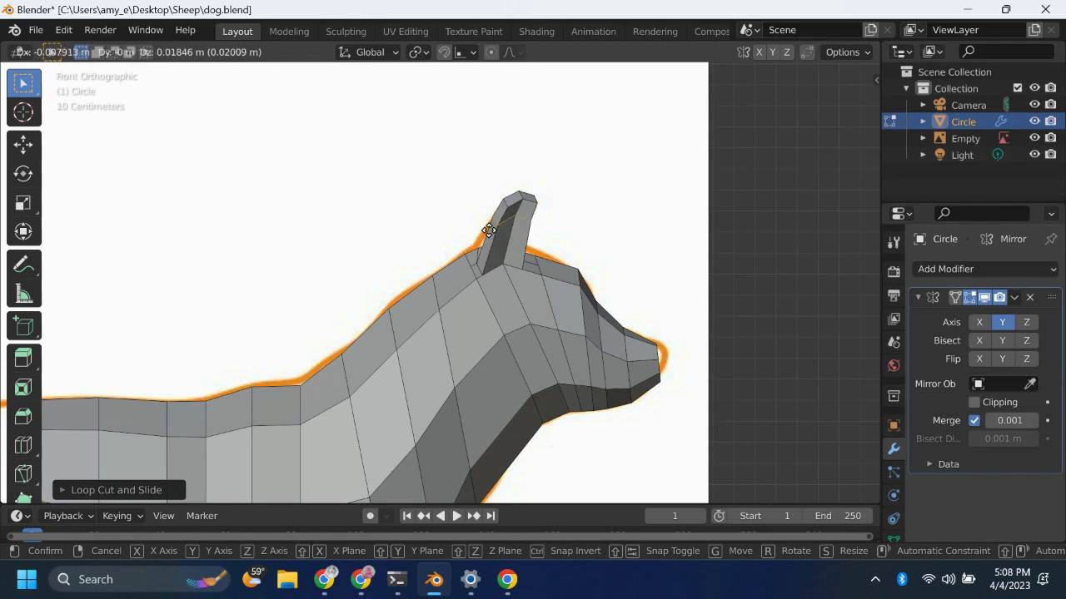
pyautogui.click(488, 230)
# Examine the mirrored ears, head and front legs in perspective from the dog's front
pyautogui.moveTo(841, 114); pyautogui.dragTo(666, 133)
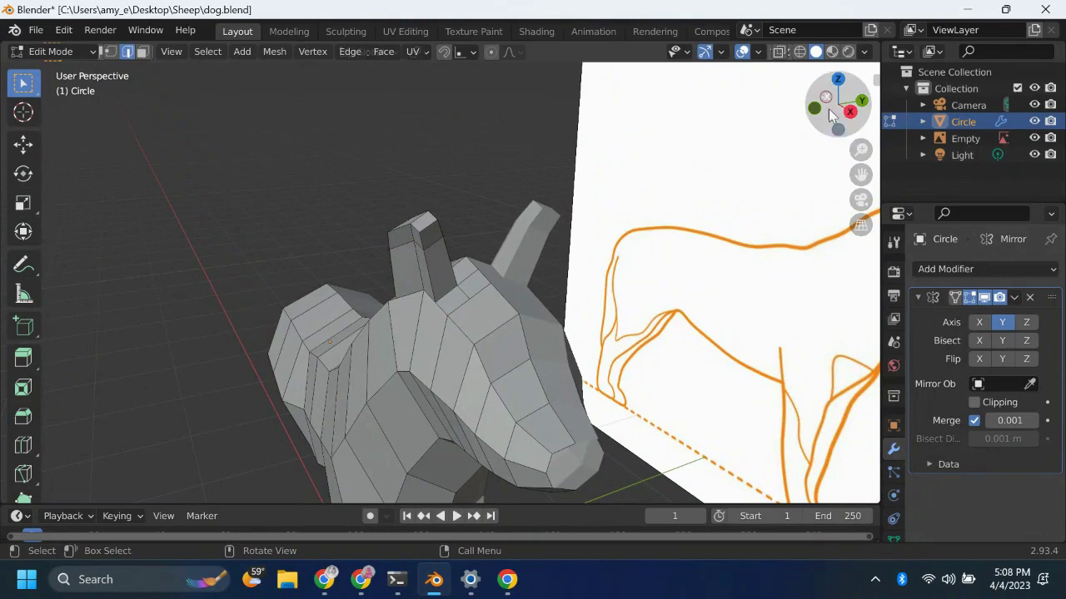
pyautogui.click(824, 100)
pyautogui.click(806, 104)
pyautogui.click(806, 105)
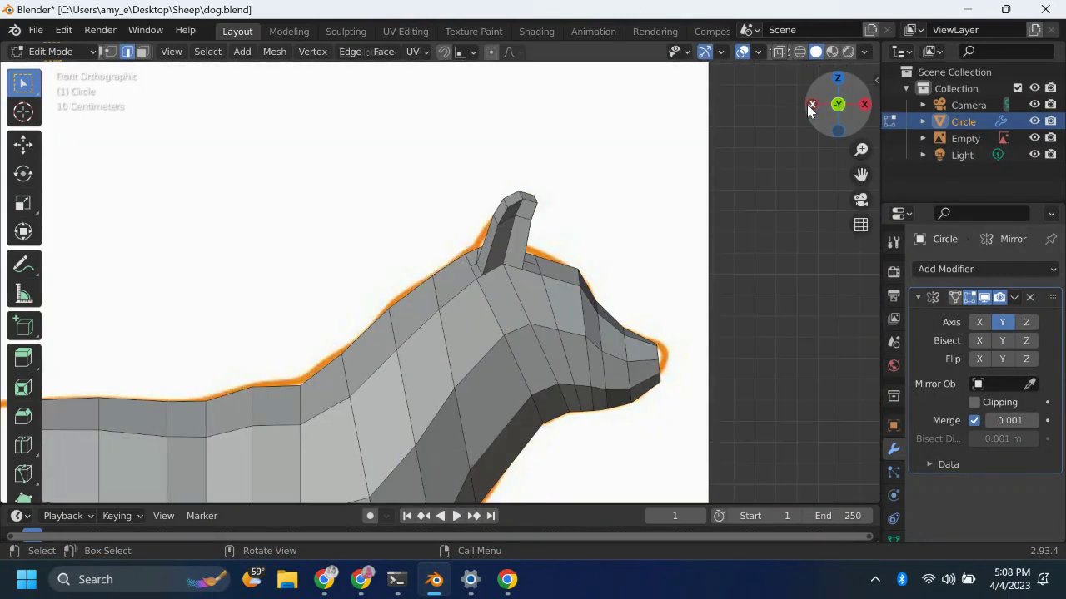
pyautogui.moveTo(742, 164); pyautogui.dragTo(673, 286)
pyautogui.scroll(-5, 596, 315)
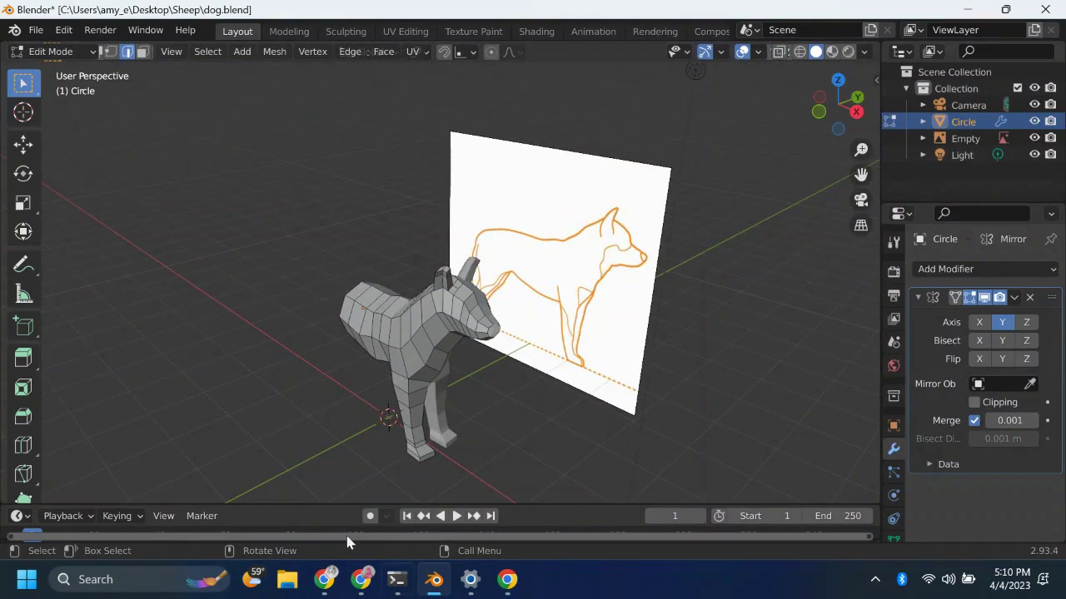
pyautogui.moveTo(363, 430); pyautogui.dragTo(485, 374)
# Switch to Object Mode and apply the Mirror modifier to the dog mesh
pyautogui.click(52, 51)
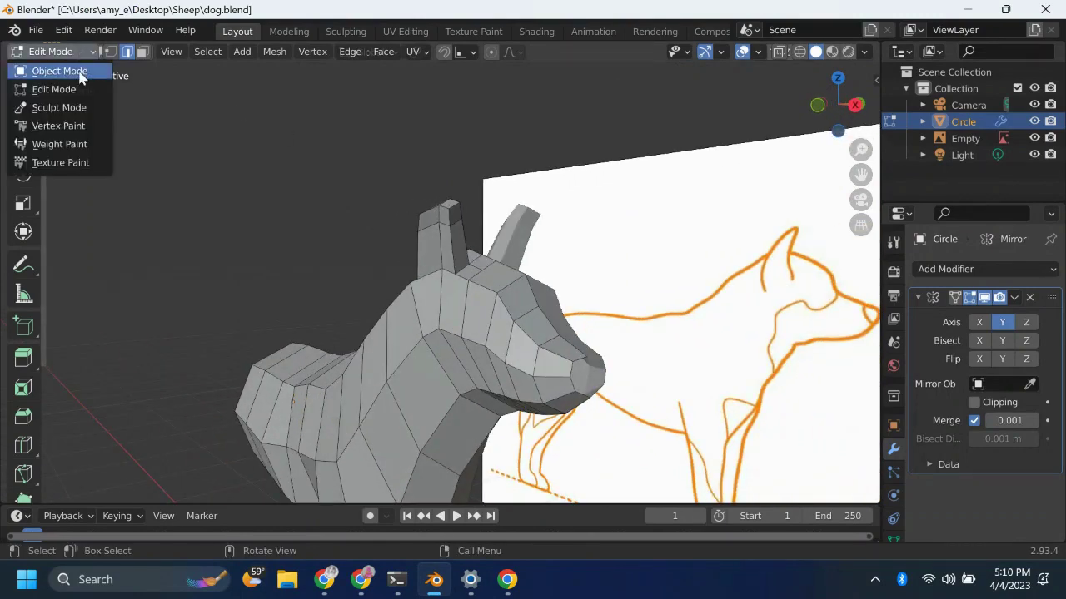
pyautogui.click(81, 73)
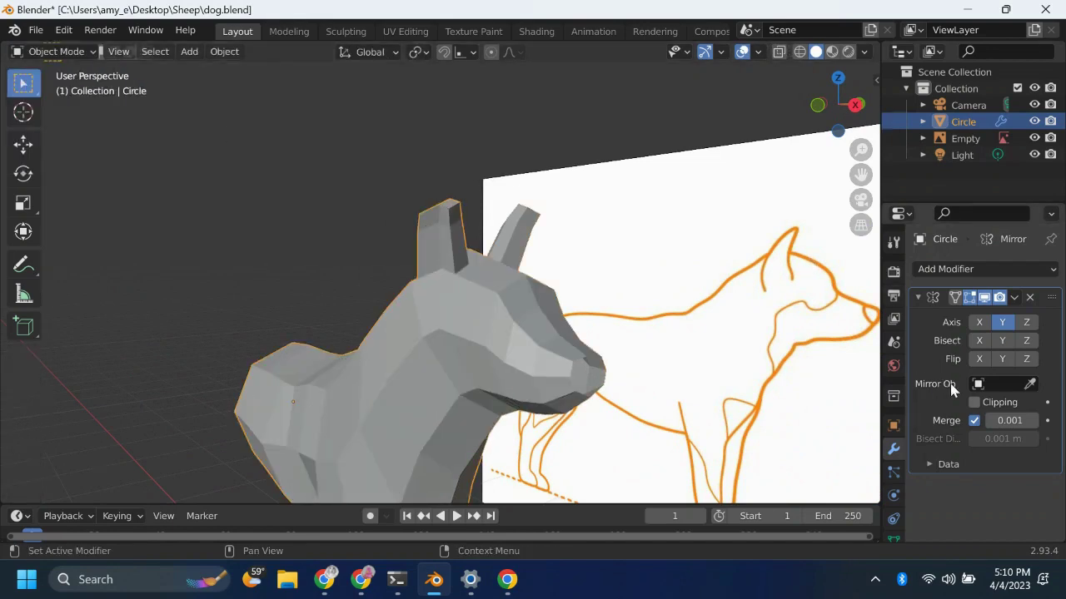
pyautogui.click(922, 122)
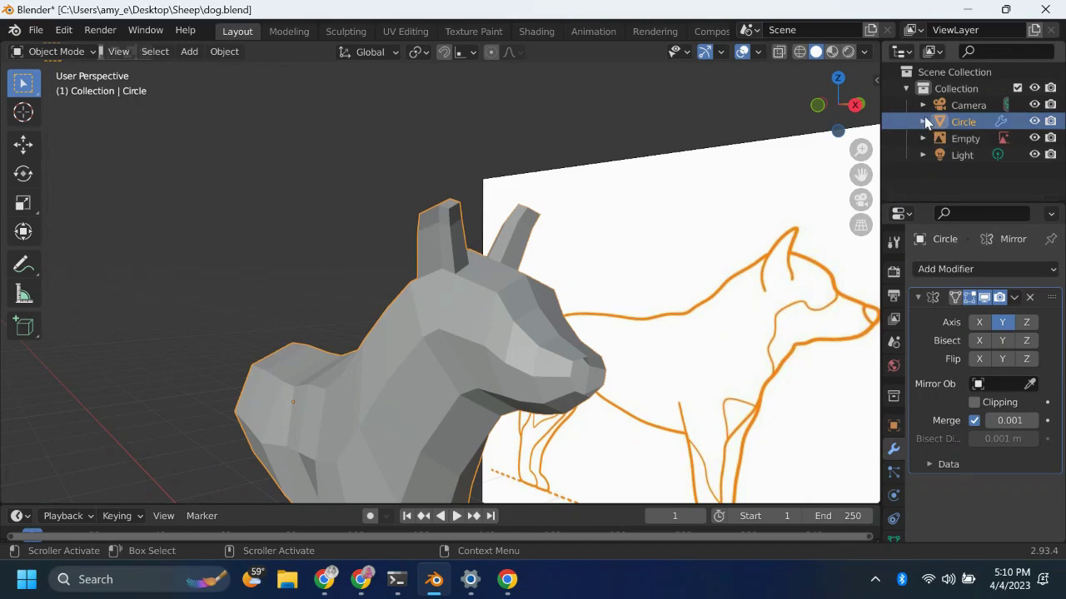
pyautogui.click(940, 155)
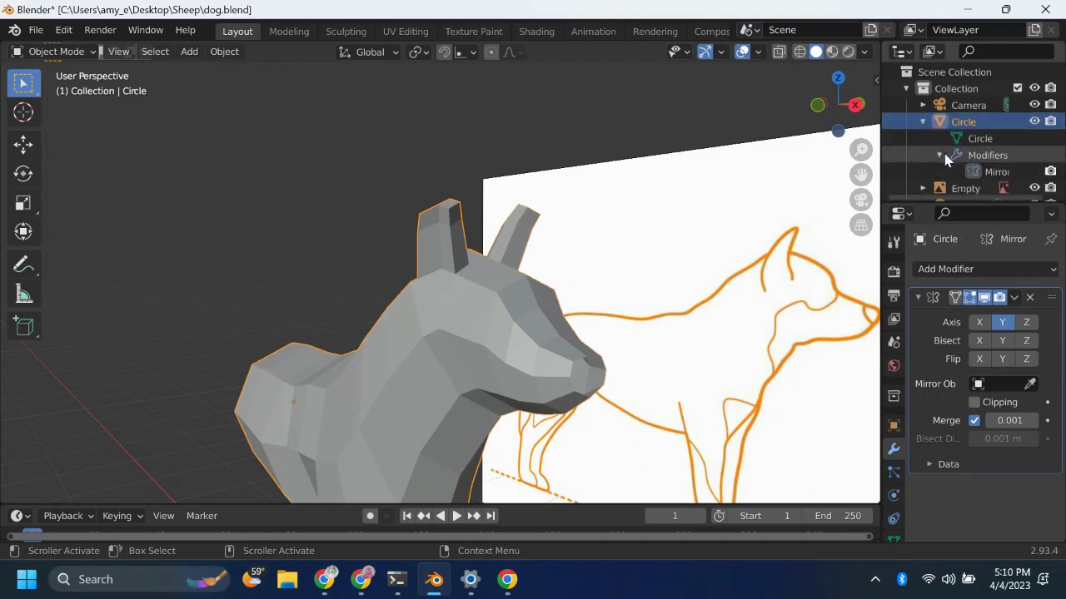
pyautogui.click(1014, 298)
pyautogui.click(935, 317)
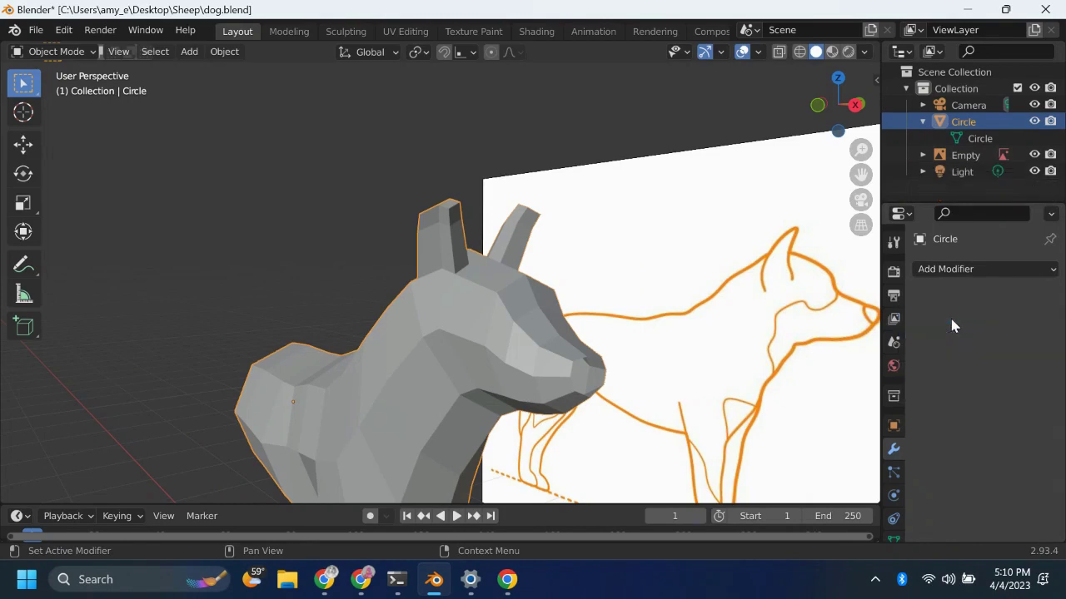
# Switch the dog mesh to Edit Mode for further work on the head
pyautogui.click(55, 52)
pyautogui.click(82, 90)
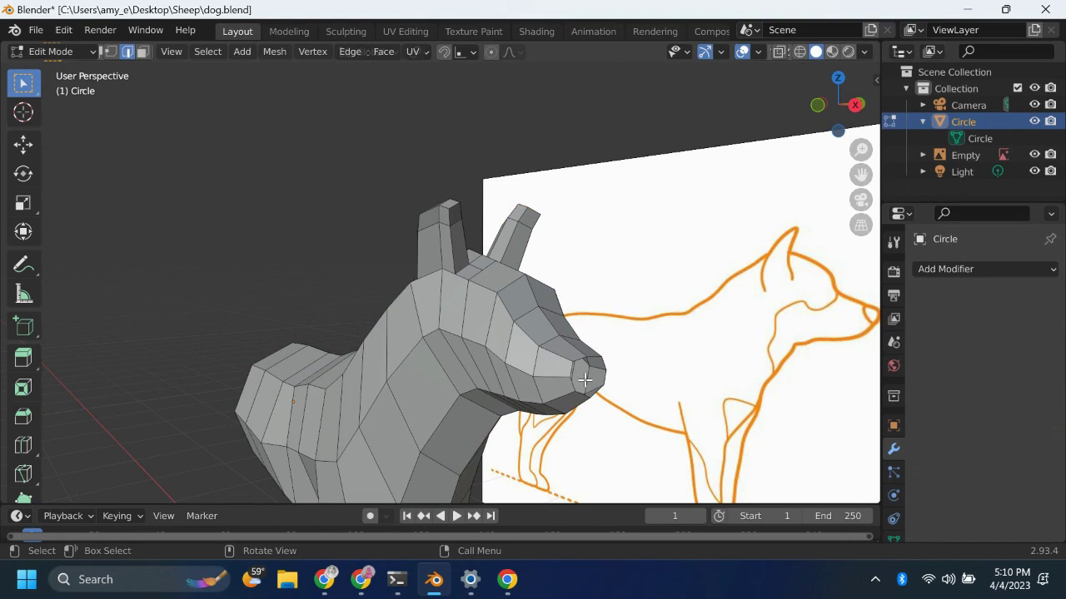
pyautogui.scroll(3, 585, 380)
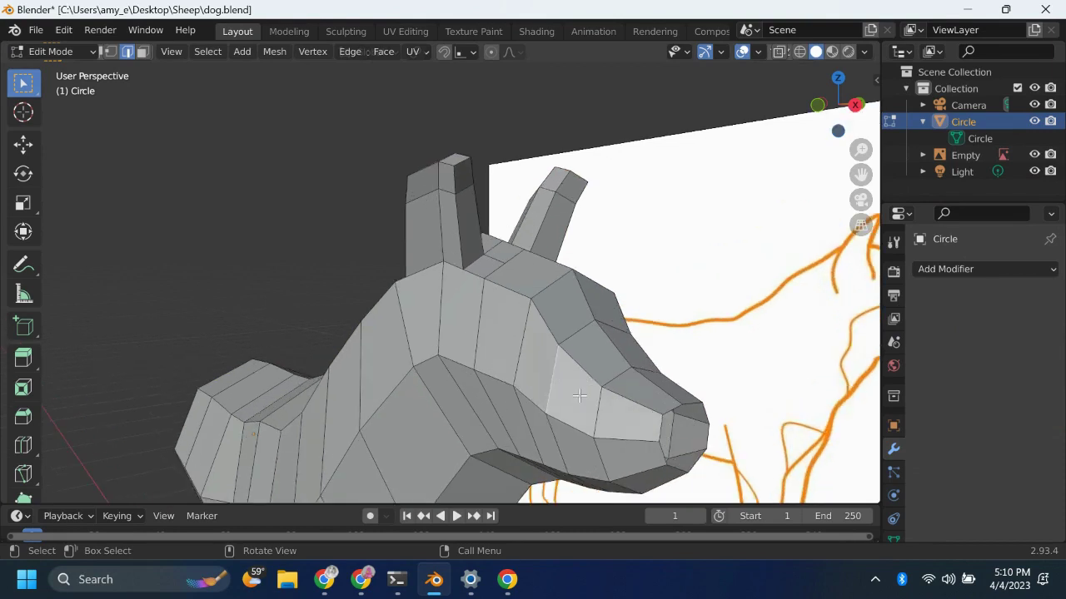
pyautogui.click(142, 51)
pyautogui.click(544, 362)
pyautogui.press('e')
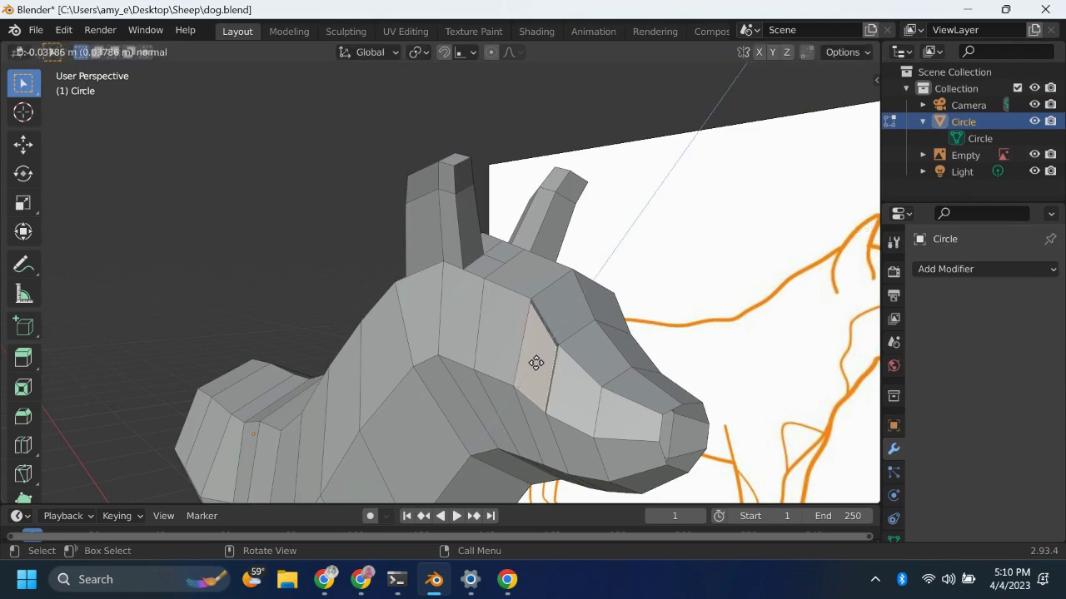
pyautogui.click(587, 352)
pyautogui.moveTo(675, 341); pyautogui.dragTo(574, 308)
pyautogui.hotkey('ctrl', 'z')
# Close the open end of the muzzle by selecting its rim edges, extruding them and scaling the new edges down to a central point
pyautogui.click(127, 52)
pyautogui.click(388, 340)
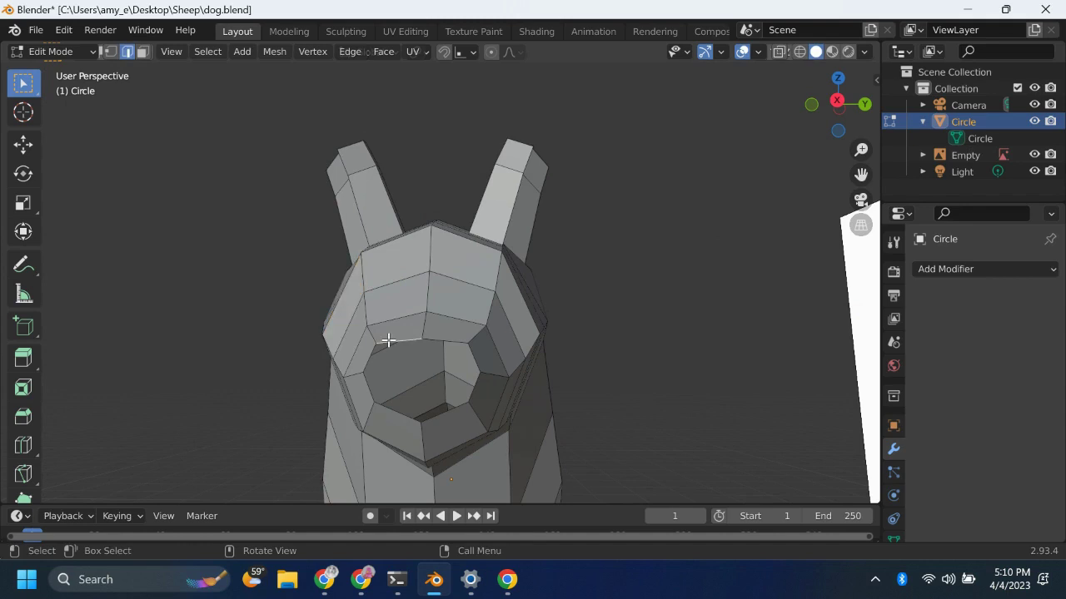
pyautogui.keyDown('shift'); pyautogui.click(372, 355); pyautogui.keyUp('shift')
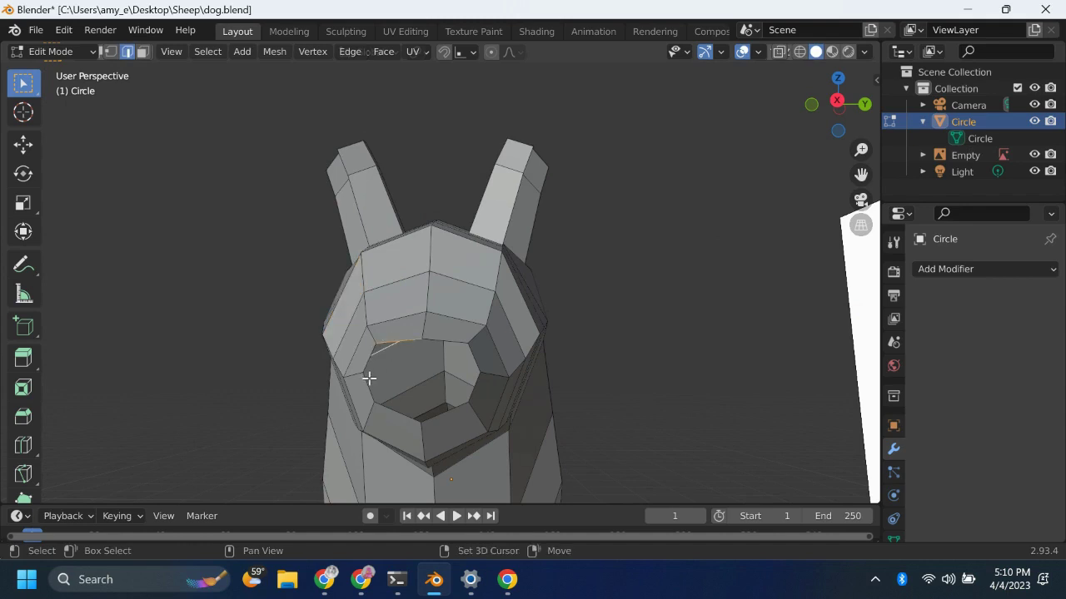
pyautogui.keyDown('shift'); pyautogui.click(367, 359); pyautogui.keyUp('shift')
pyautogui.keyDown('shift'); pyautogui.click(404, 414); pyautogui.keyUp('shift')
pyautogui.keyDown('shift'); pyautogui.click(440, 415); pyautogui.keyUp('shift')
pyautogui.keyDown('shift'); pyautogui.click(469, 387); pyautogui.keyUp('shift')
pyautogui.keyDown('shift'); pyautogui.click(476, 358); pyautogui.keyUp('shift')
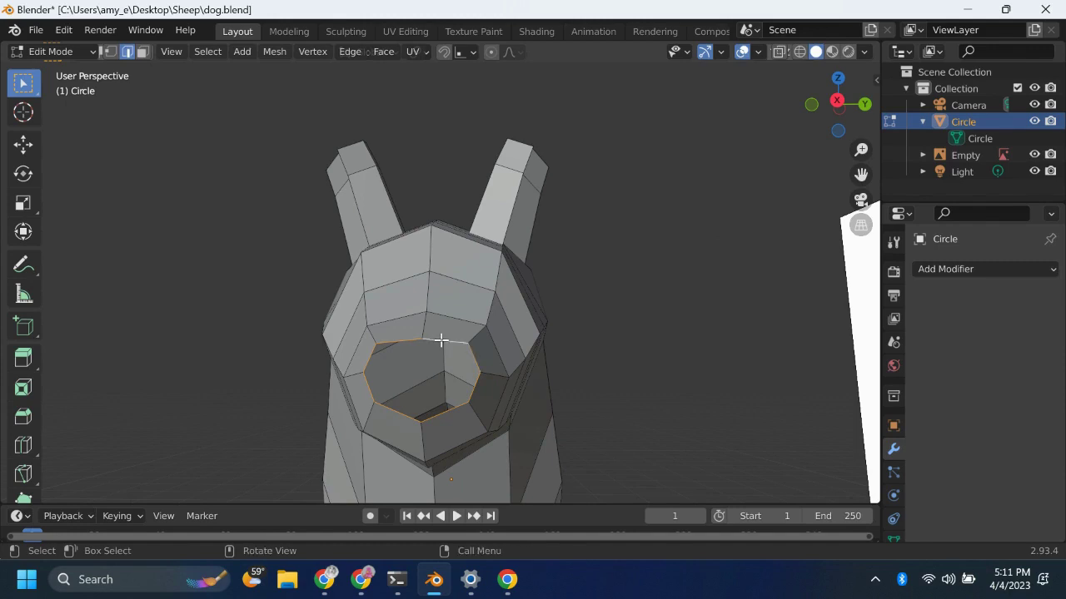
pyautogui.press('e')
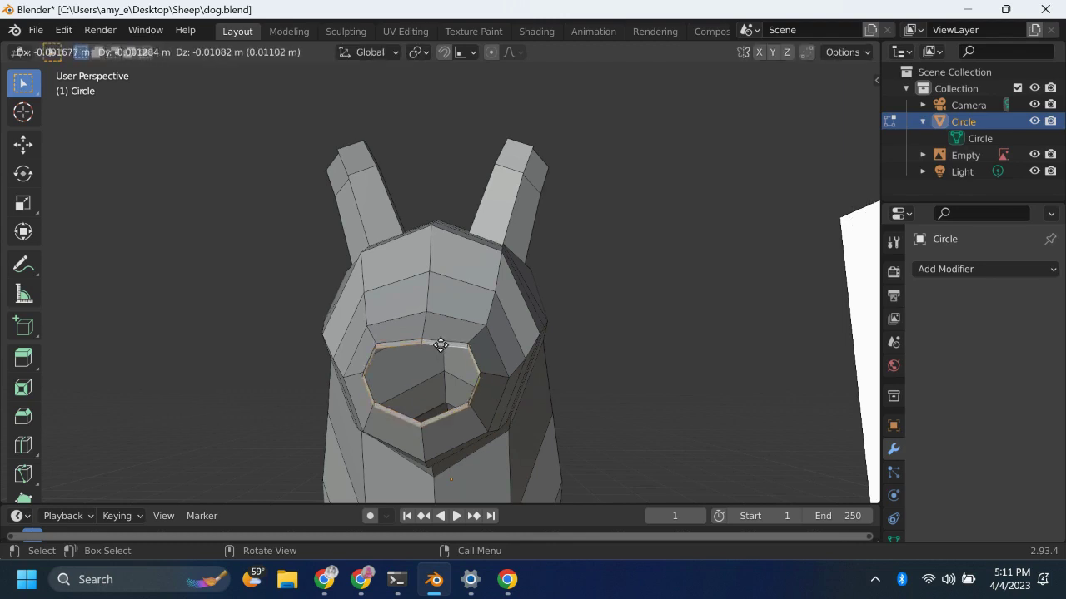
pyautogui.click(441, 341)
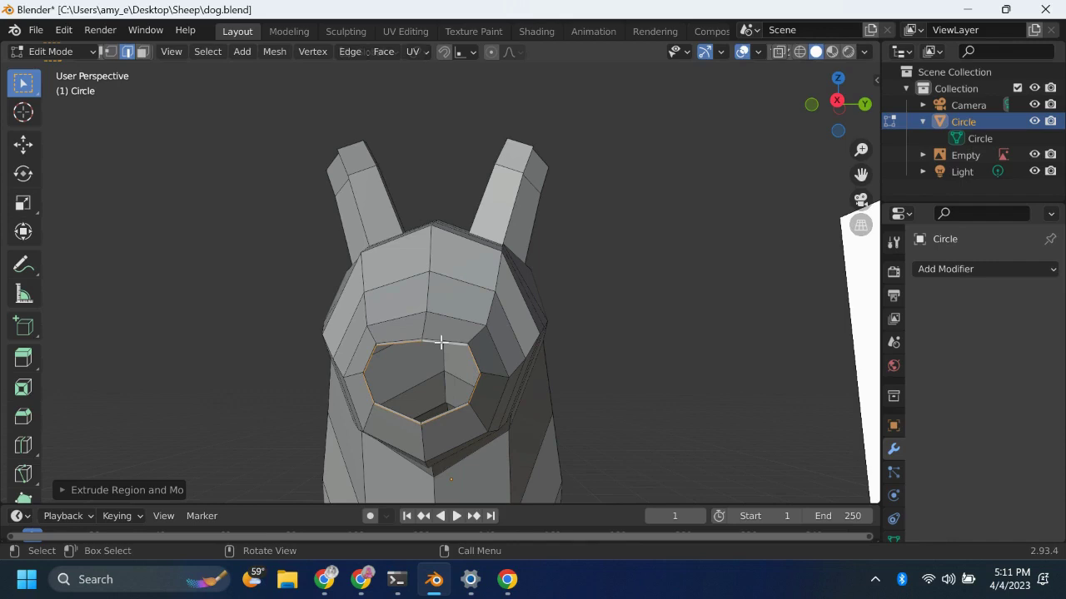
pyautogui.press('s')
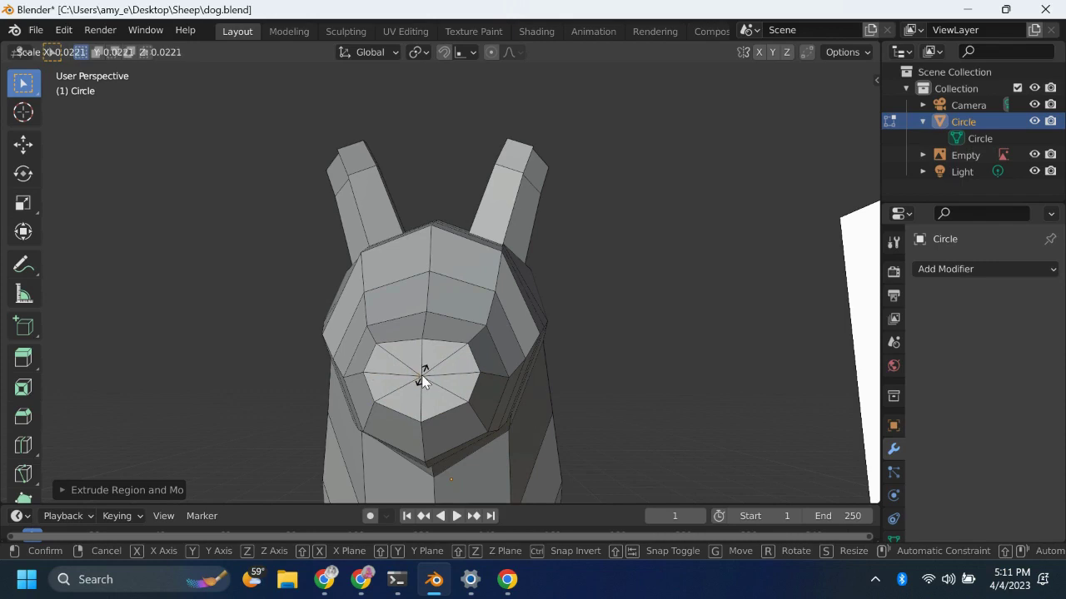
pyautogui.click(422, 374)
# Examine the closed muzzle, head, body and front legs beside the reference drawing from several angles
pyautogui.moveTo(838, 103); pyautogui.dragTo(91, 115)
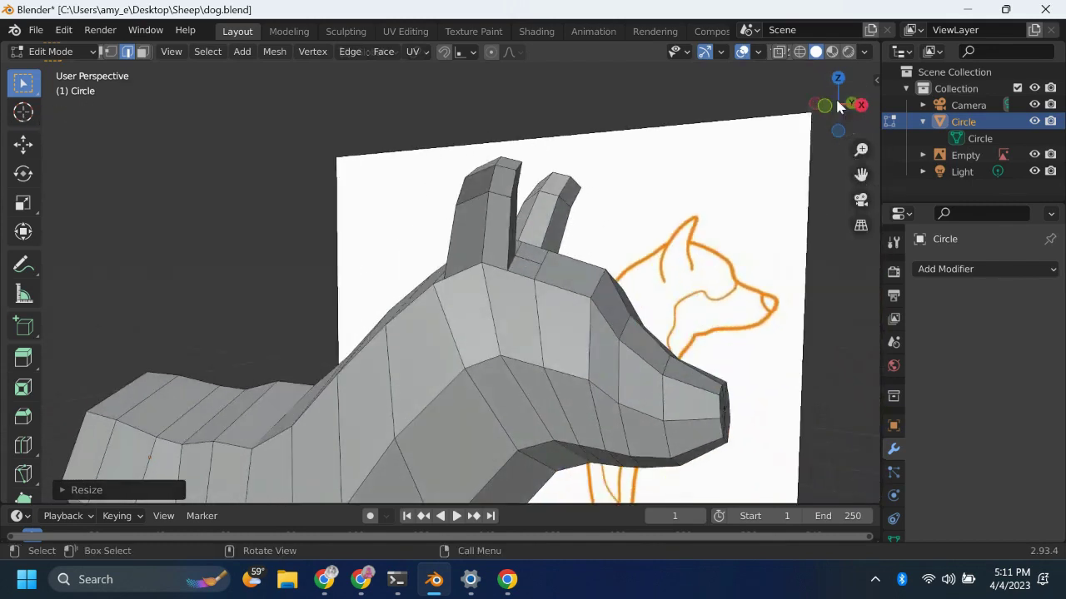
pyautogui.scroll(-6, 433, 320)
pyautogui.moveTo(429, 350); pyautogui.dragTo(324, 395)
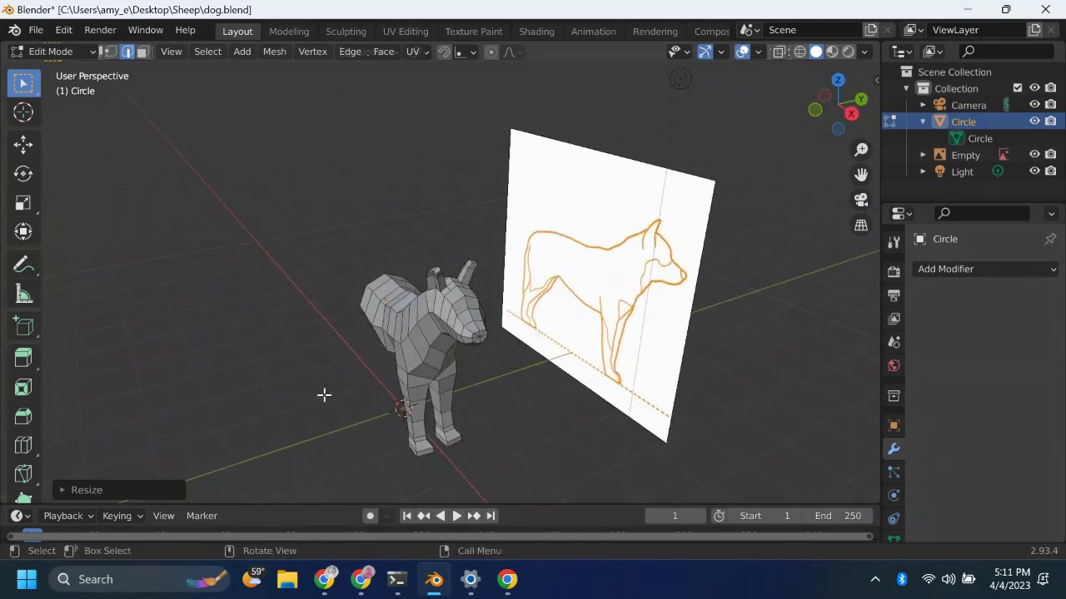
pyautogui.click(283, 400)
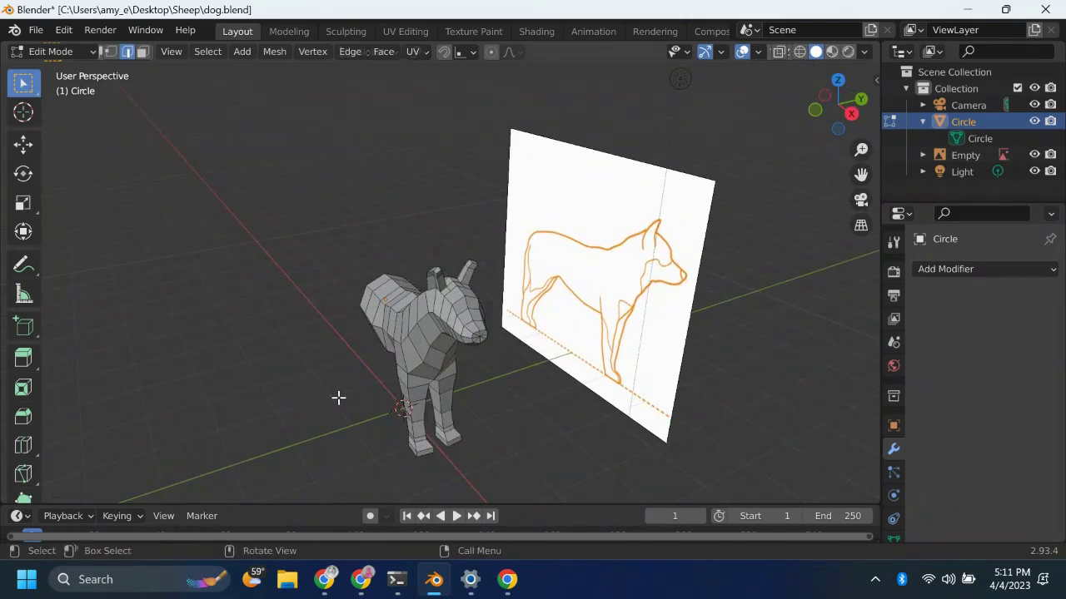
pyautogui.moveTo(361, 590)
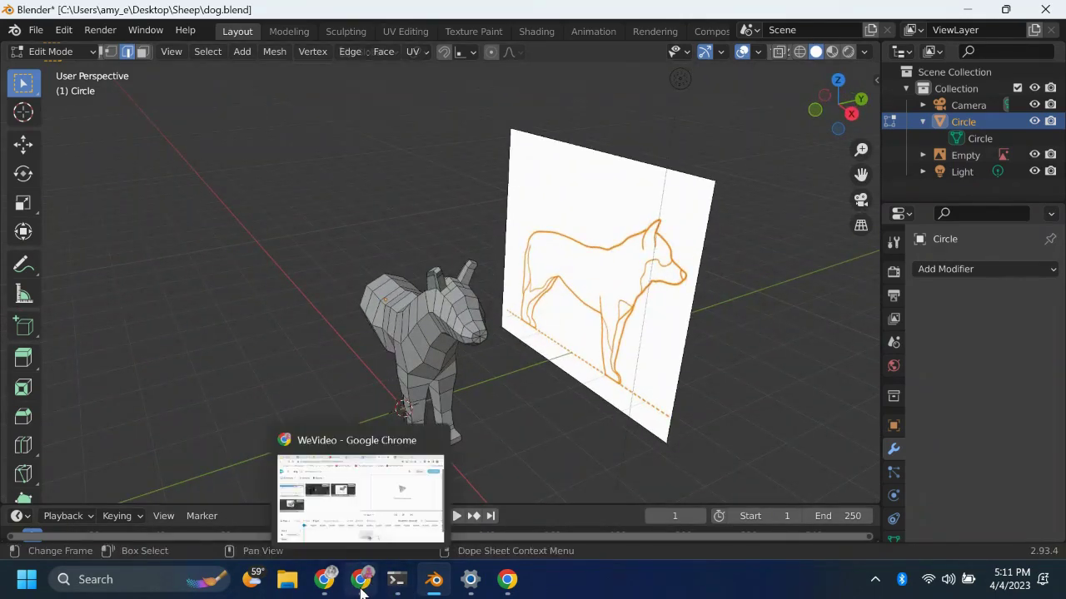
pyautogui.moveTo(481, 409); pyautogui.dragTo(536, 353)
pyautogui.moveTo(391, 274); pyautogui.dragTo(504, 350)
pyautogui.scroll(3, 512, 223)
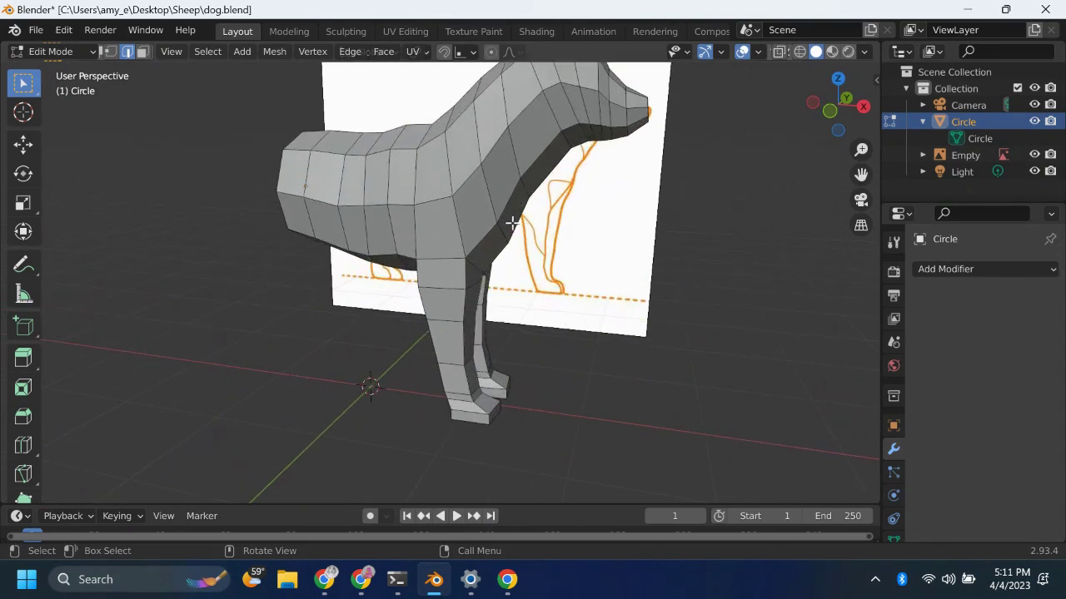
pyautogui.moveTo(858, 174); pyautogui.dragTo(658, 316)
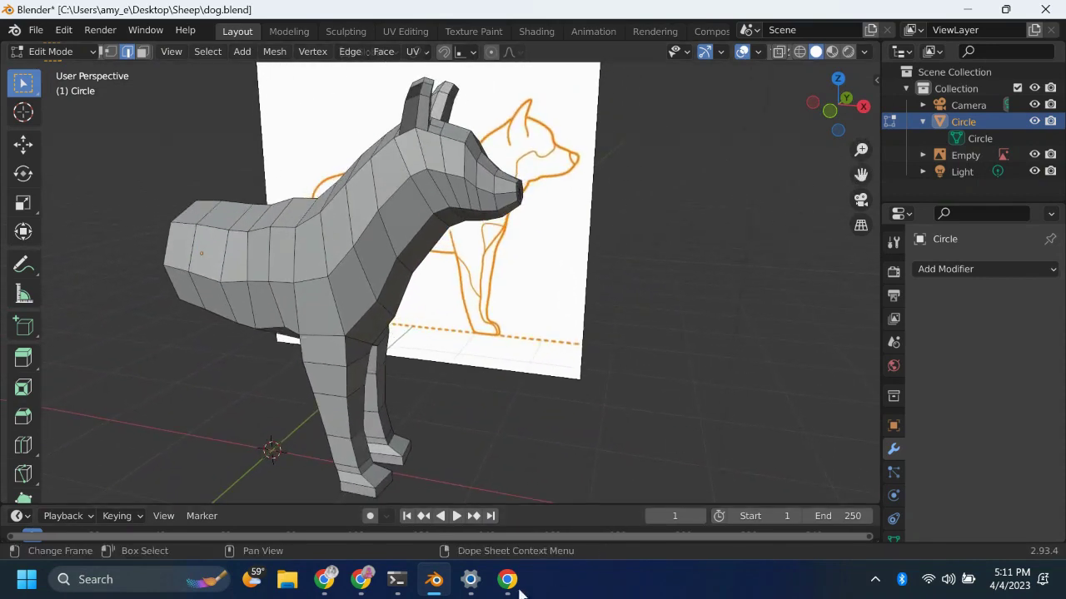